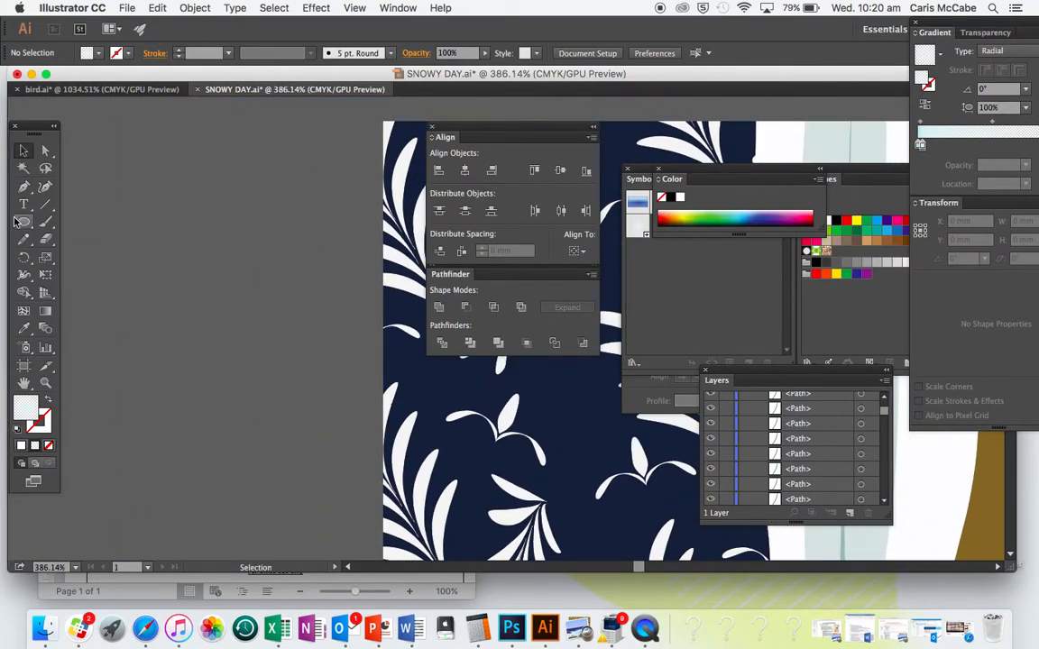
Step: Draw a narrow upright ellipse about 1.4 mm by 14 mm beside the artboard and give it a solid white fill
drag(23, 223, 70, 255)
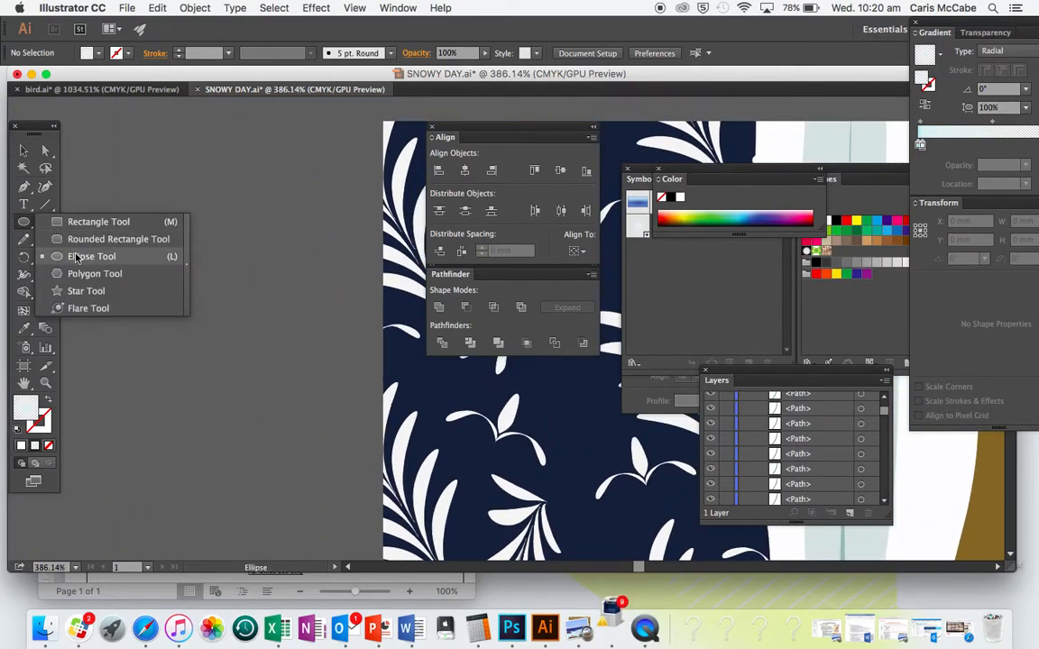
drag(213, 242, 224, 352)
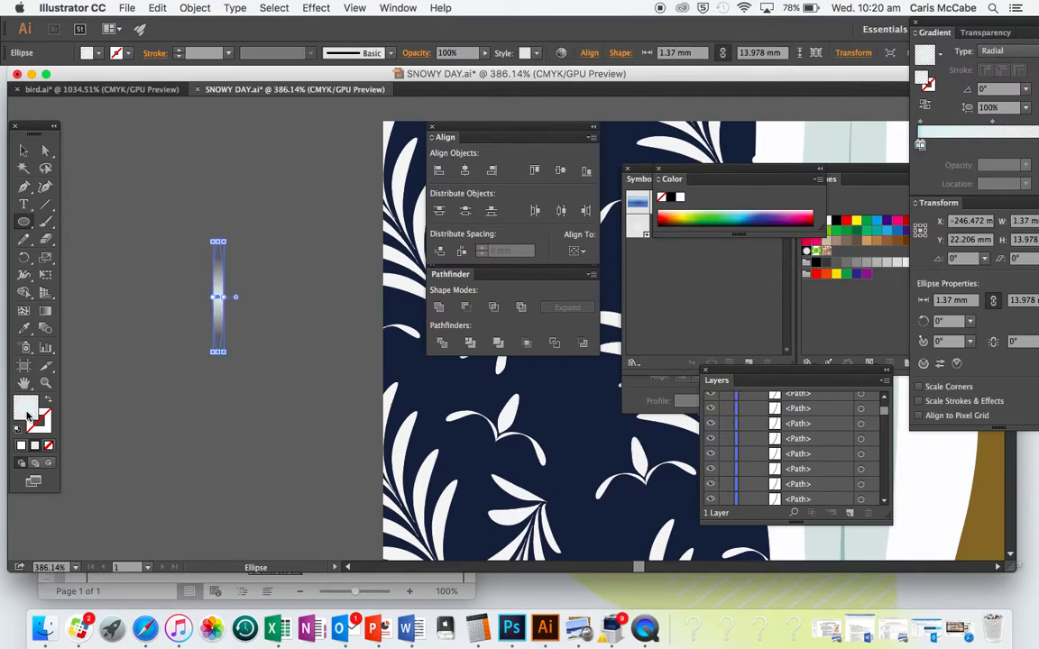
click(22, 447)
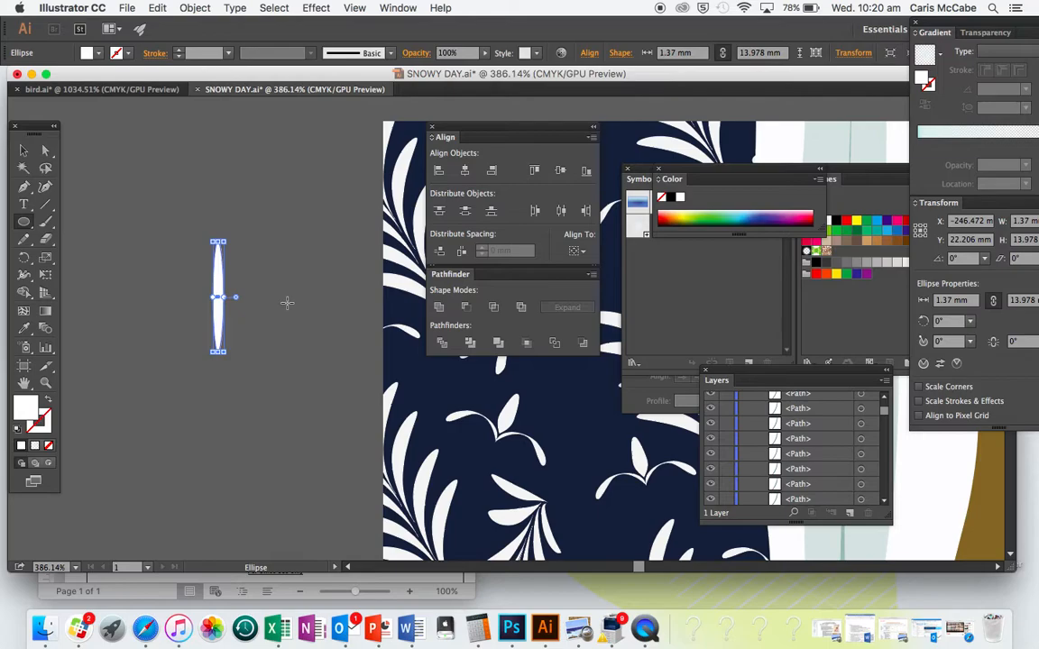
Step: Convert the ellipse's bottom anchor point to a corner so that end becomes pointed
key(v)
scroll(288, 305, up, 5)
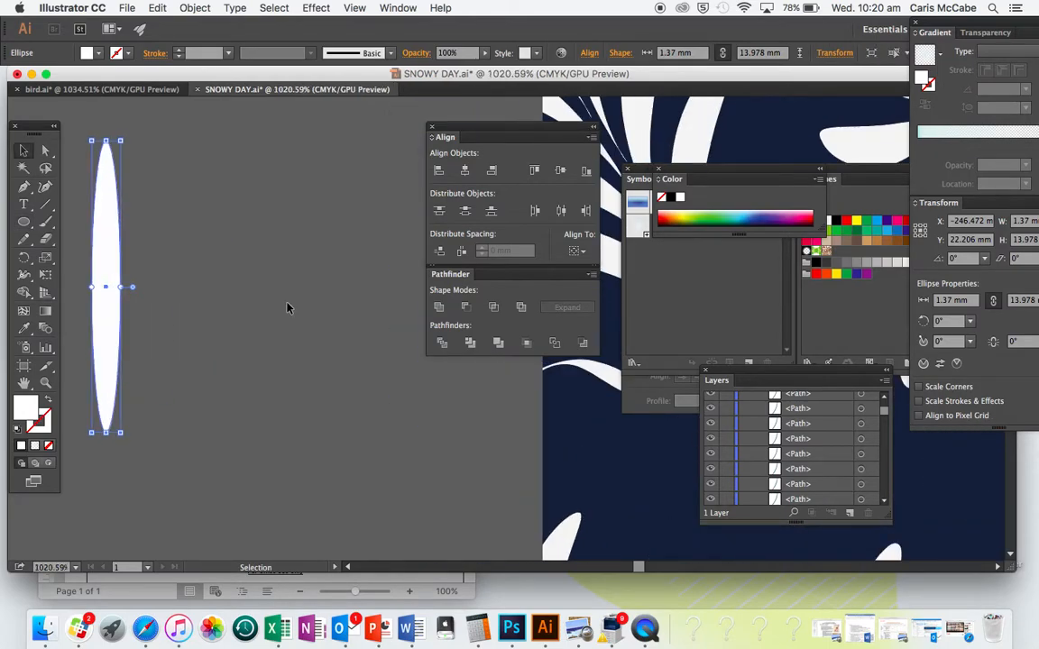
key(XF86AudioRaiseVolume)
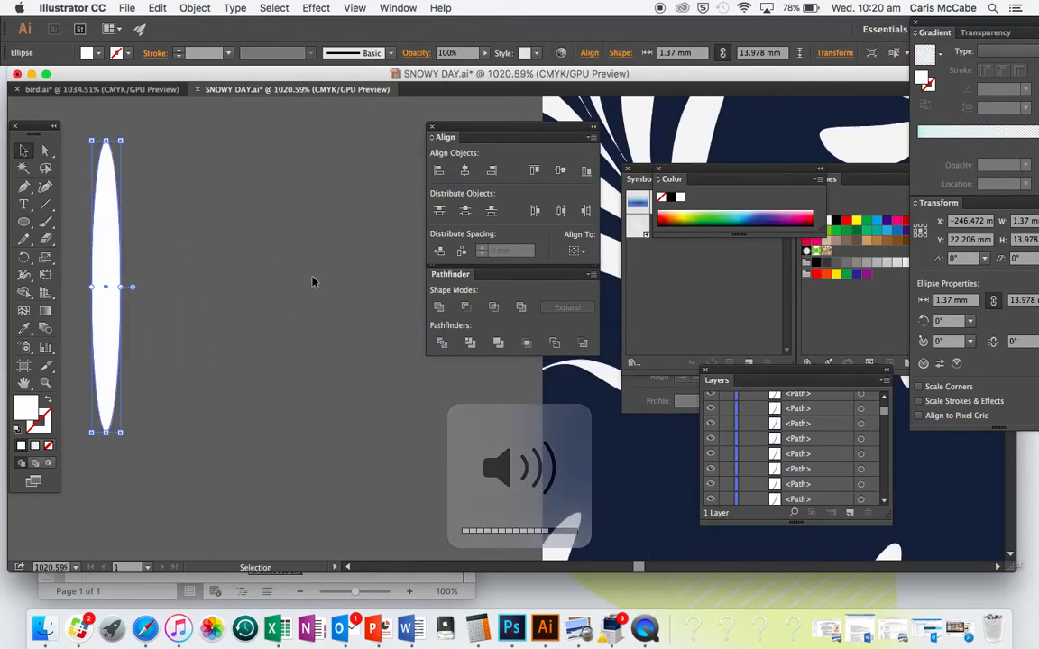
scroll(313, 282, right, 5)
scroll(313, 281, left, 6)
scroll(313, 282, up, 2)
scroll(313, 281, down, 3)
scroll(312, 282, left, 1)
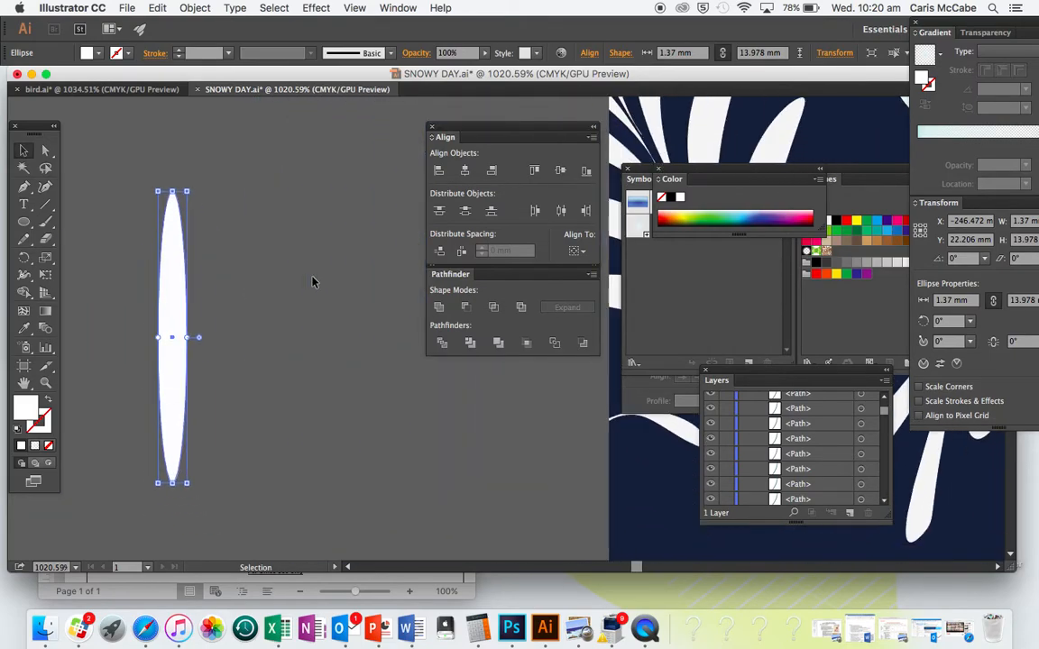
click(46, 152)
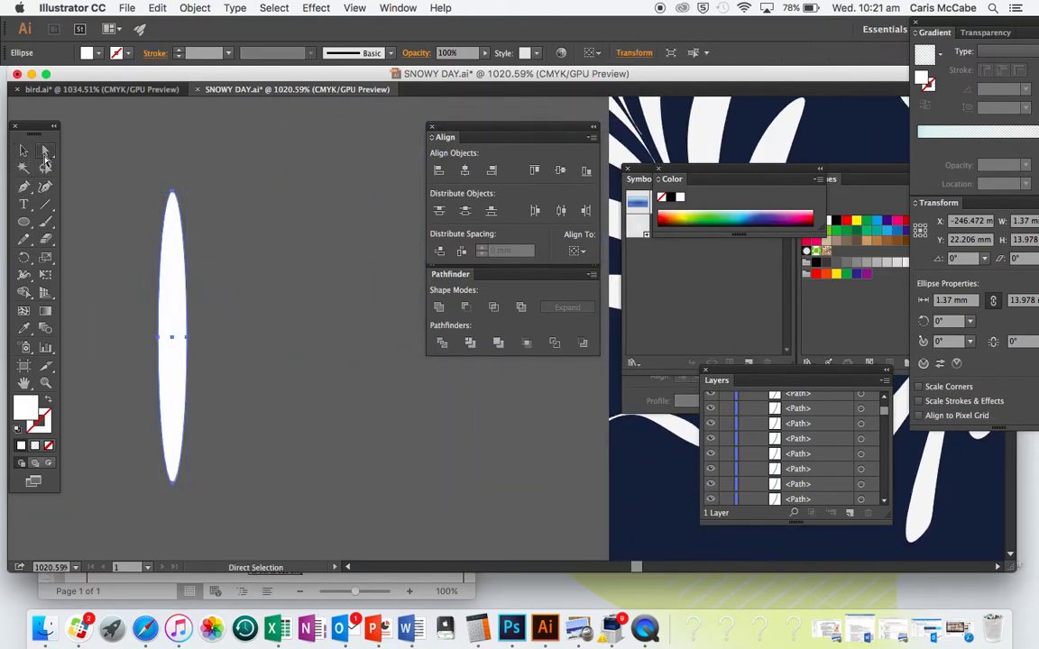
click(174, 488)
click(172, 488)
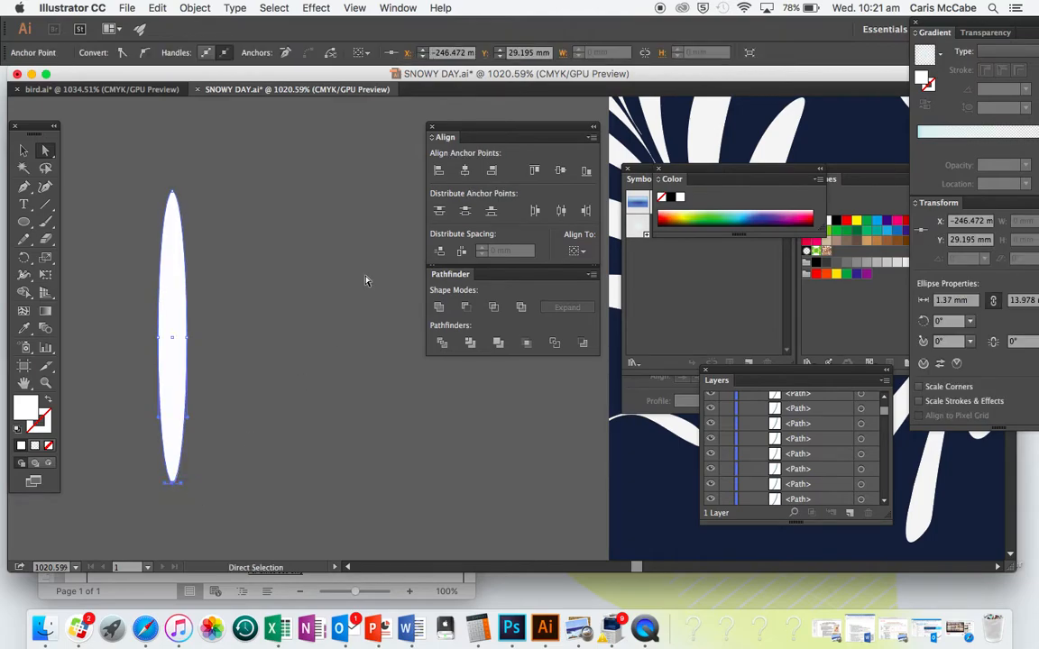
click(121, 53)
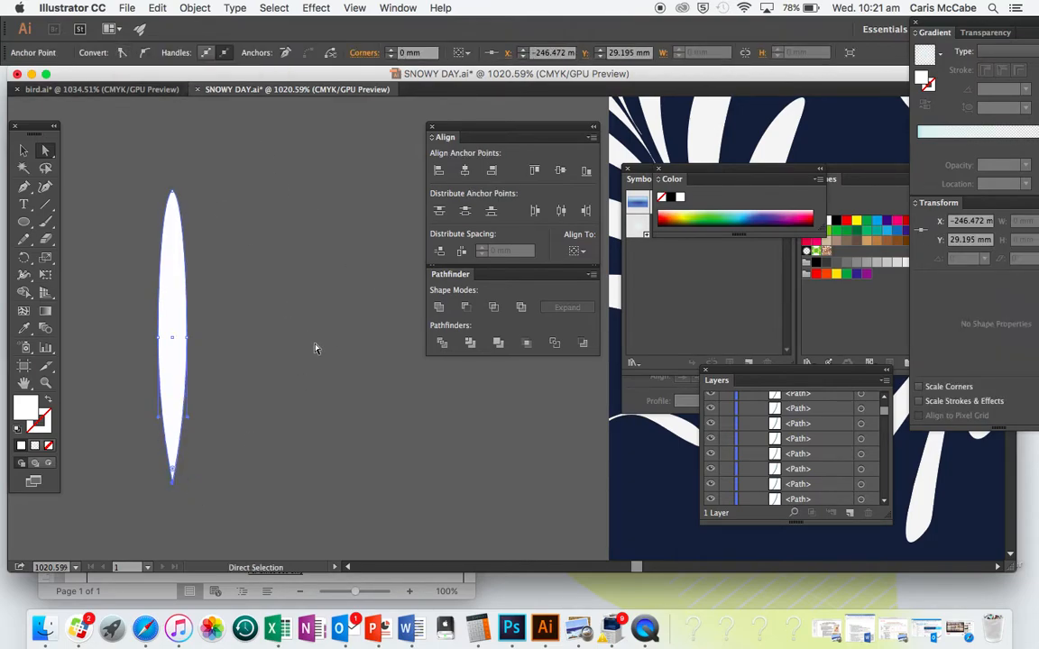
Step: Raise the side anchor points of the pointed ellipse so its widest part sits nearer the rounded end
scroll(316, 349, right, 2)
scroll(316, 349, left, 5)
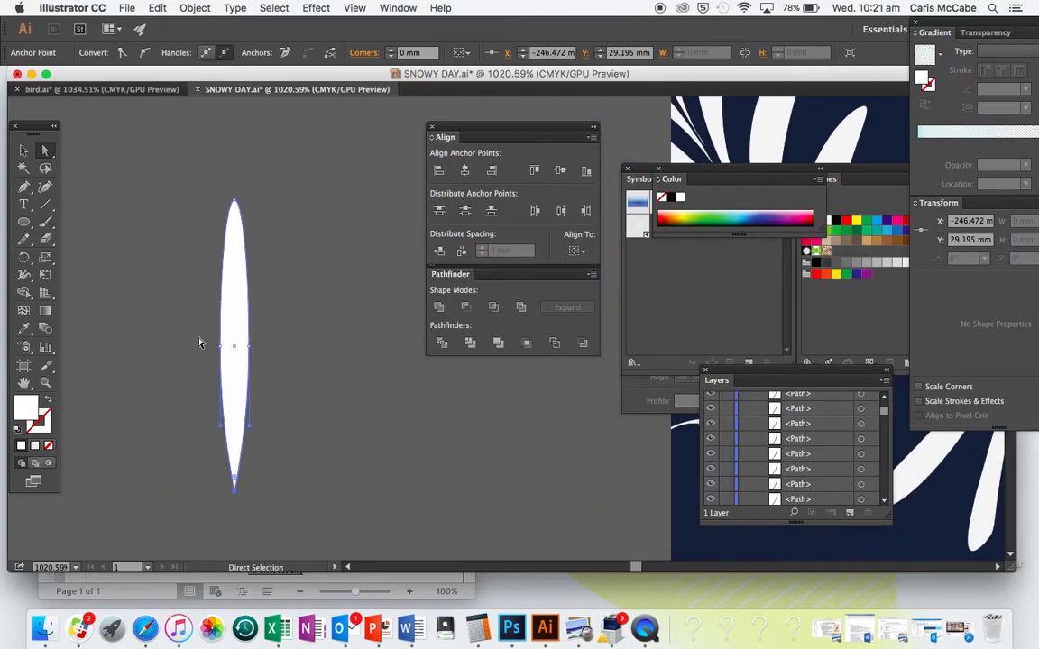
click(252, 362)
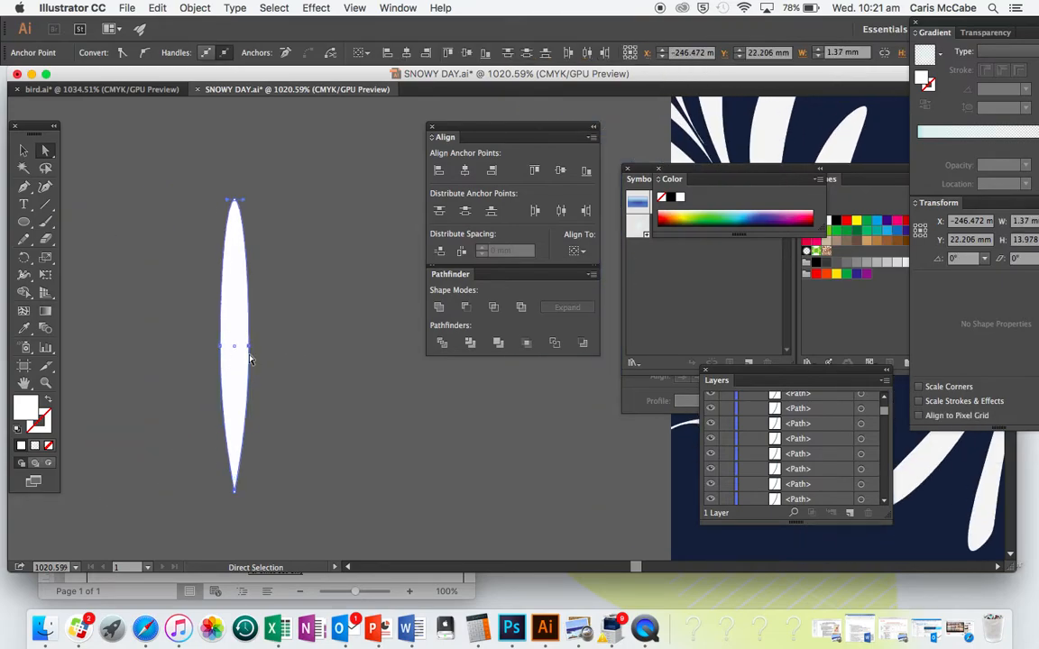
drag(248, 341, 251, 304)
click(294, 218)
Step: Apply an Arc warp to the petal shape with vertical orientation and a -29% bend
key(v)
click(231, 259)
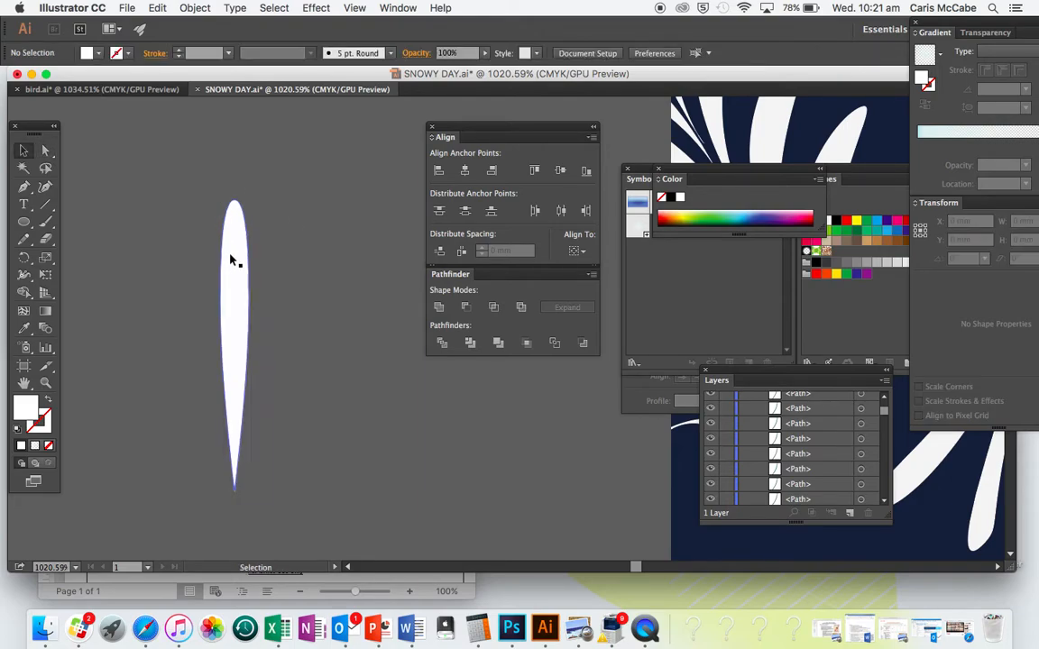
click(316, 7)
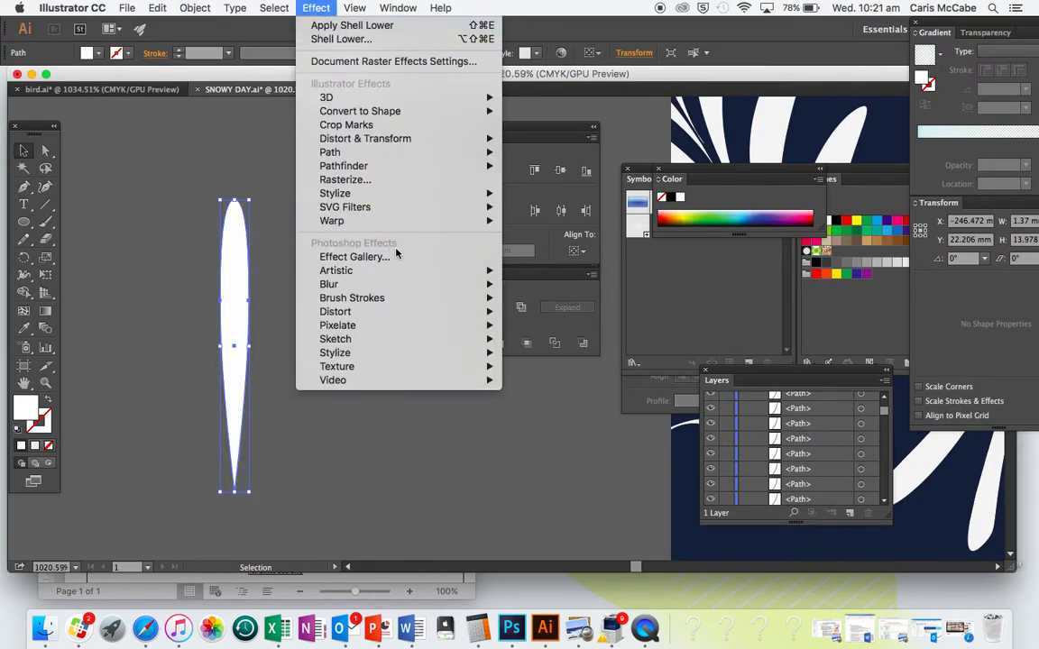
mouse_move(405, 220)
click(521, 219)
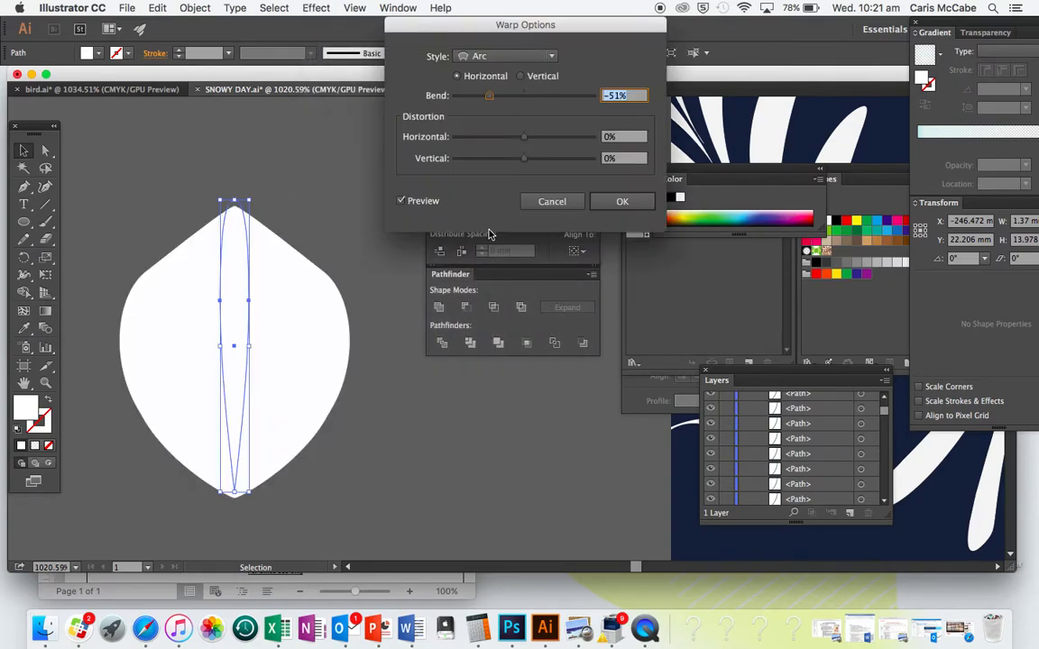
click(530, 79)
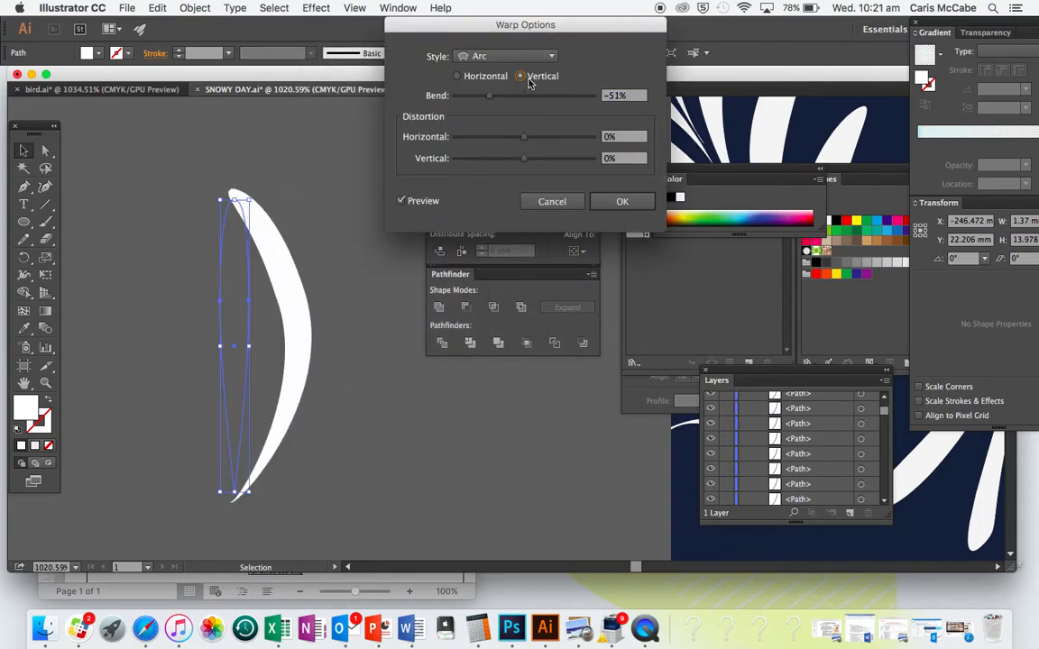
click(509, 97)
drag(512, 101, 505, 101)
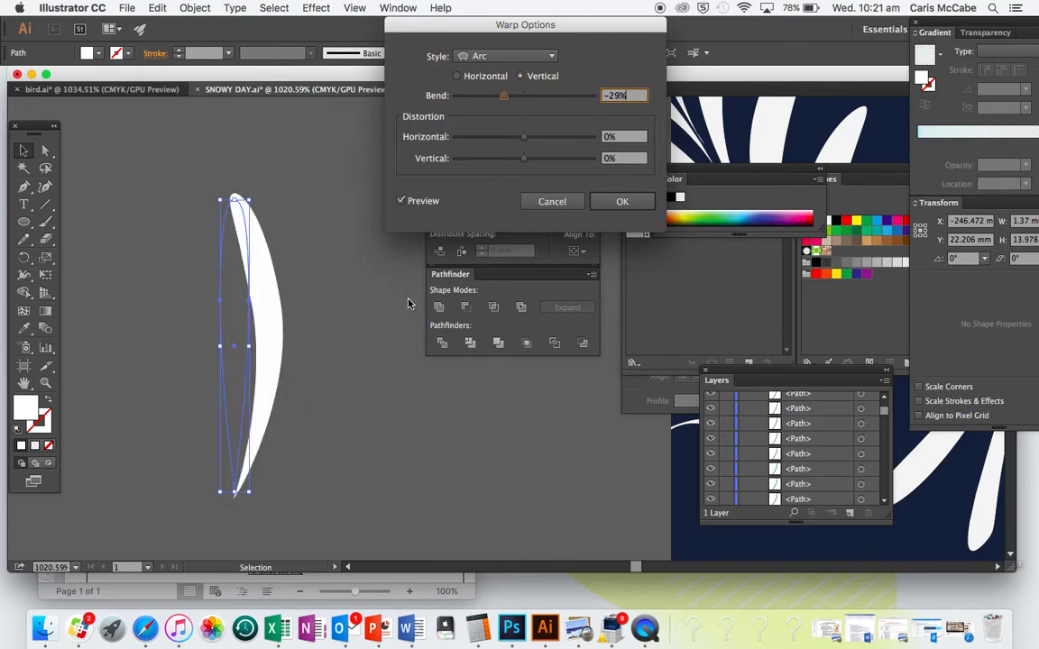
click(615, 201)
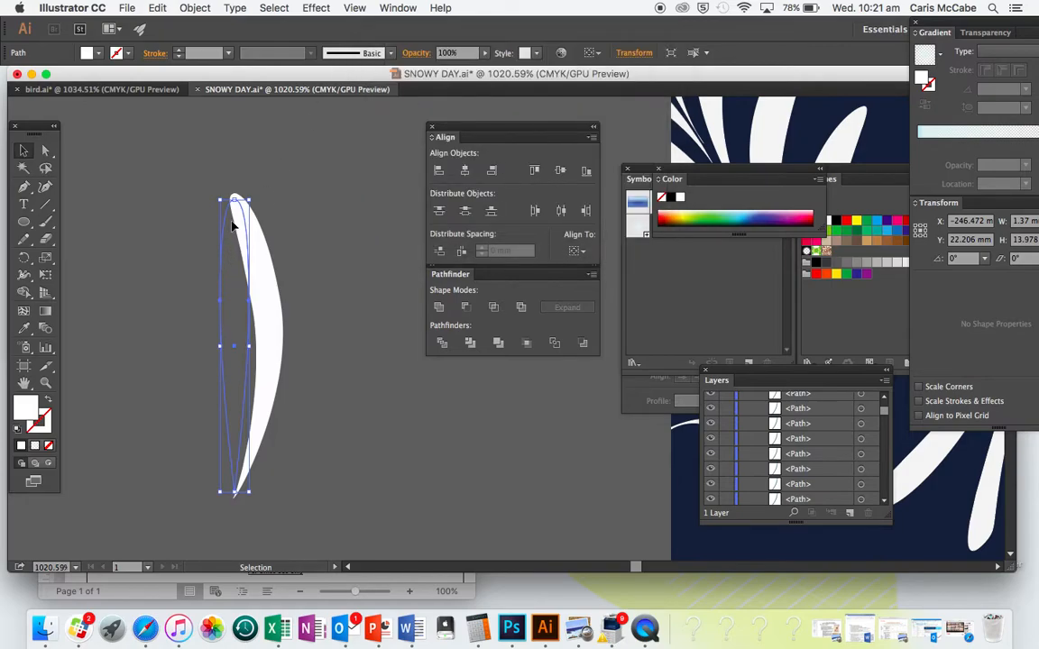
Step: Expand the appearance of the warped petal and deselect it
scroll(210, 516, down, 1)
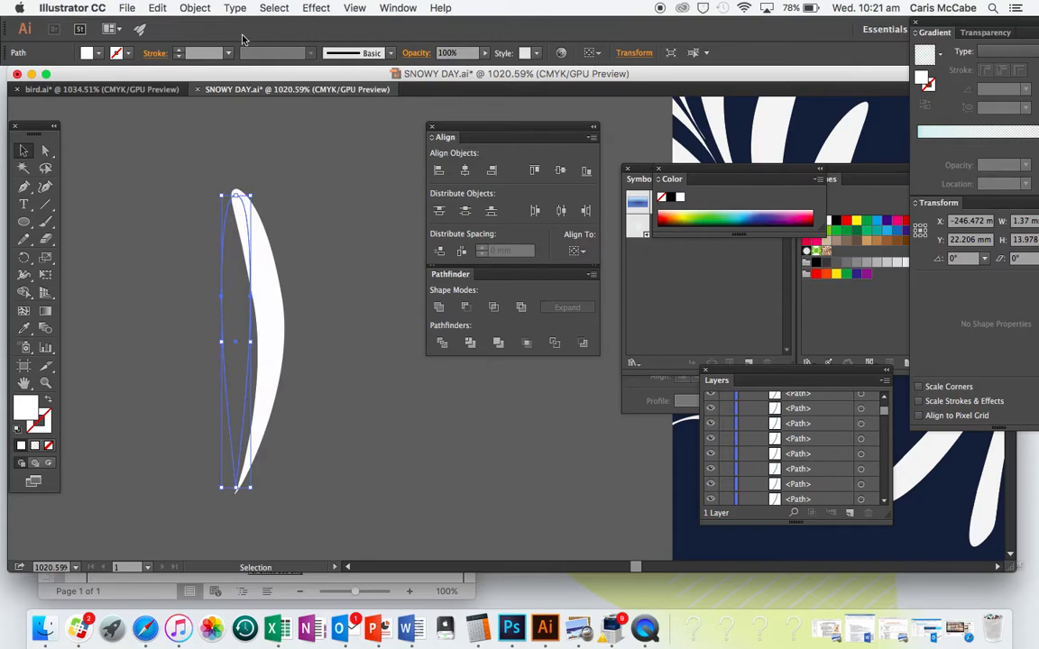
click(204, 8)
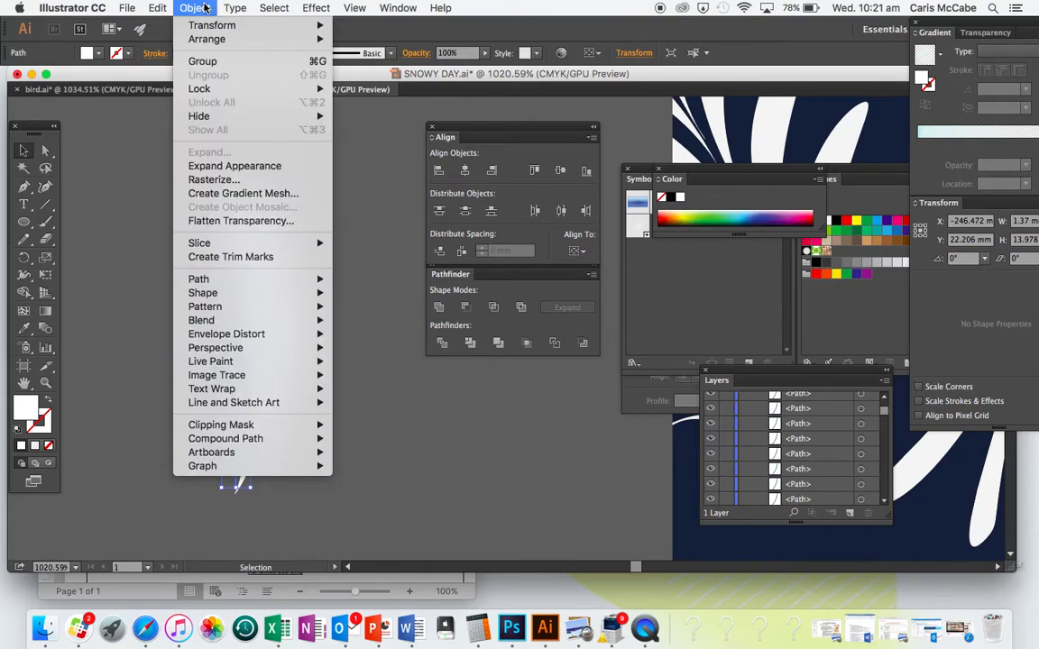
click(230, 166)
click(330, 289)
Step: Duplicate the curved petal to build a stack of four tilted petals beside the artboard
scroll(330, 289, right, 5)
scroll(330, 288, down, 3)
scroll(330, 289, down, 5)
scroll(330, 293, right, 5)
scroll(330, 293, up, 3)
click(151, 299)
drag(161, 357, 210, 395)
scroll(212, 336, up, 3)
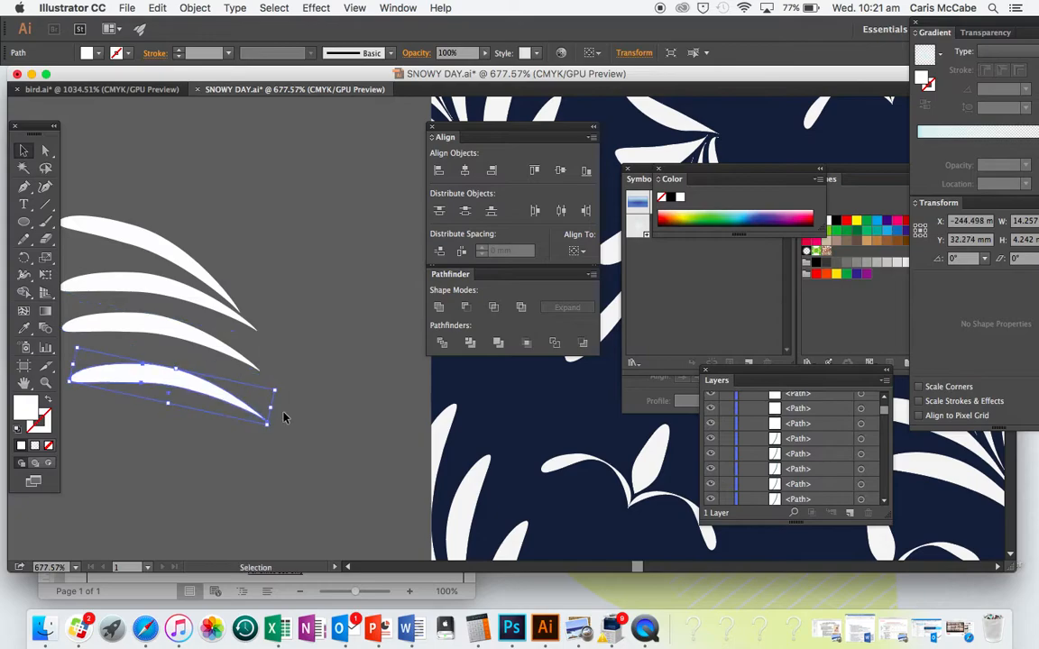
Step: Rotate and move the two middle petals so their pointed tips gather near the lowest petal's tip
click(261, 363)
drag(277, 335, 244, 383)
drag(250, 323, 293, 350)
mouse_move(213, 340)
mouse_down()
mouse_move(242, 349)
mouse_move(227, 355)
mouse_up()
click(295, 349)
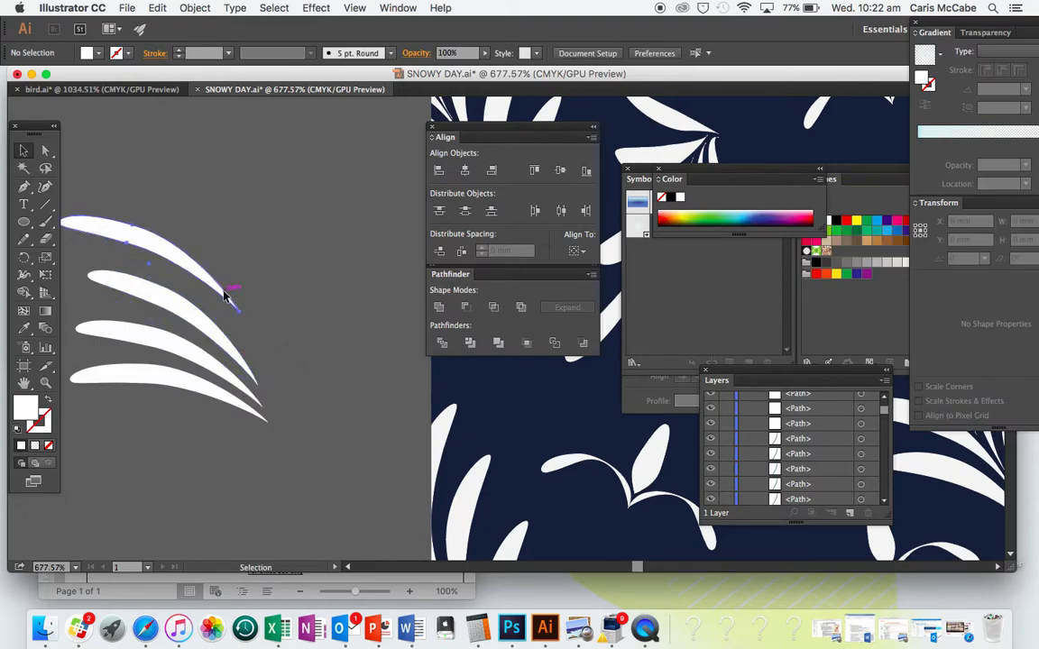
Step: Rotate the topmost petal more steeply and move it close to the other three in the fan
click(227, 290)
drag(256, 283, 271, 313)
drag(200, 284, 234, 316)
click(297, 359)
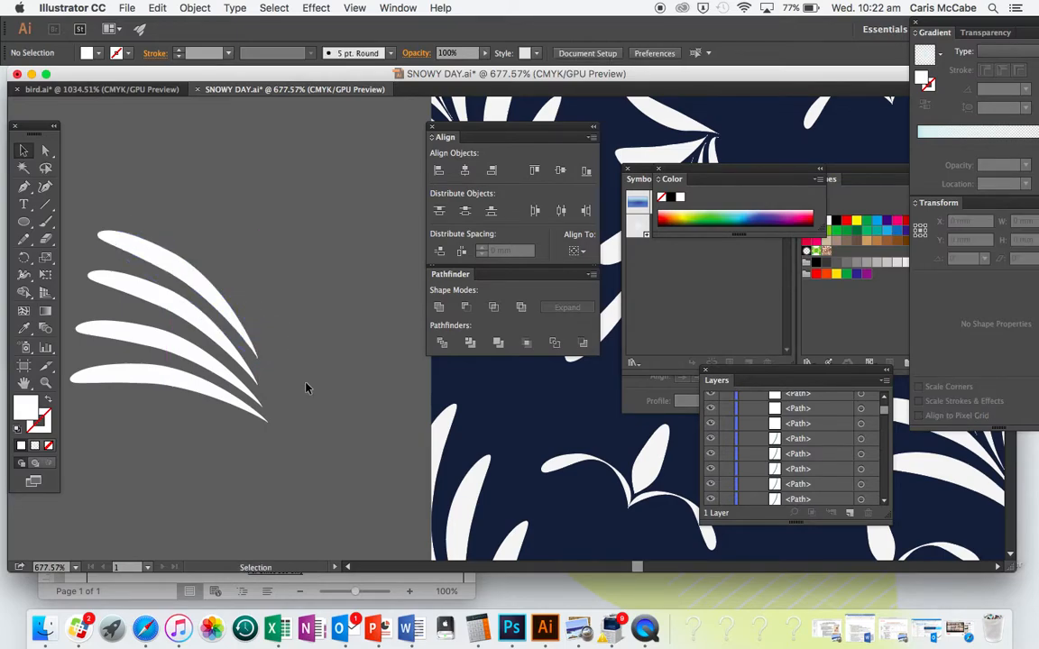
Step: Spread the fan by shifting the two lower petals down and right and the topmost petal up and left
scroll(305, 388, down, 5)
scroll(306, 388, right, 3)
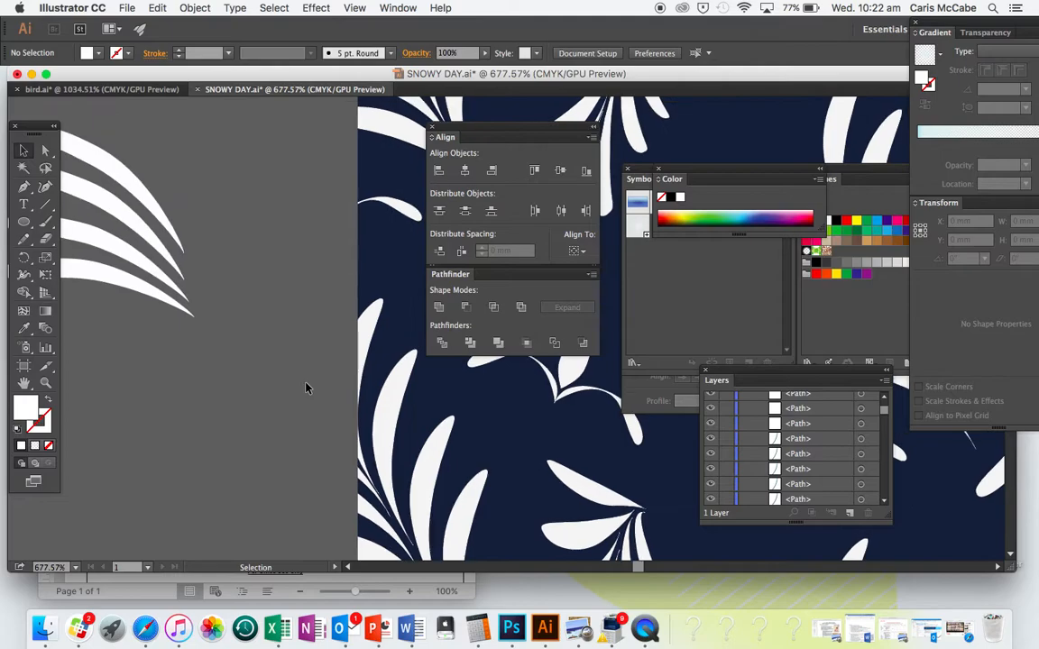
scroll(305, 388, down, 5)
scroll(305, 387, left, 2)
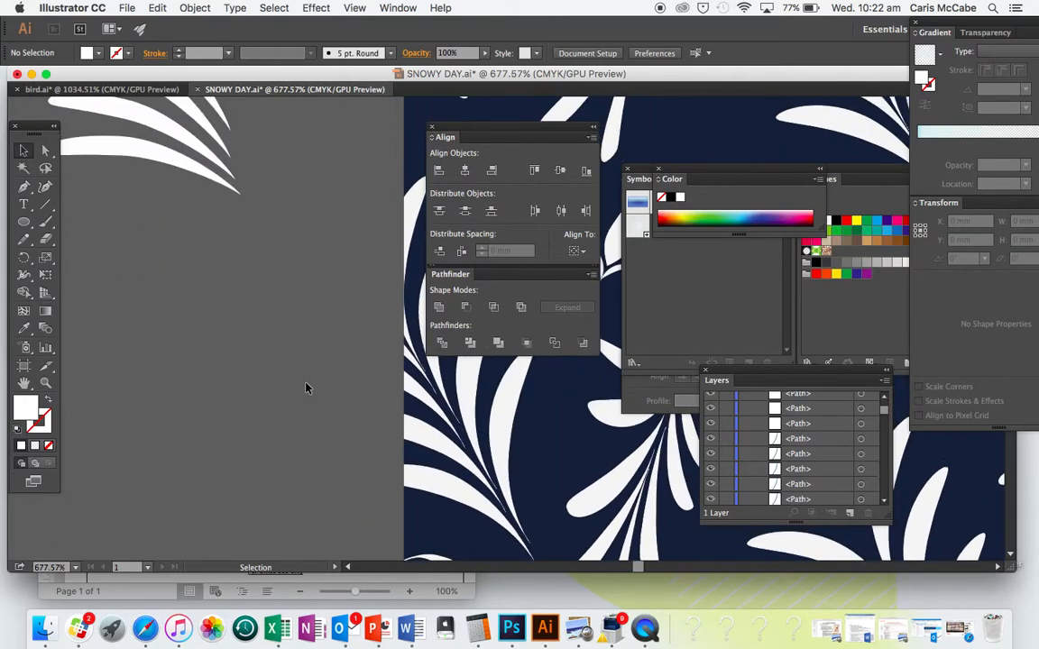
scroll(306, 387, up, 5)
scroll(306, 388, left, 1)
mouse_move(229, 308)
mouse_down()
mouse_move(232, 329)
mouse_move(244, 333)
mouse_move(248, 304)
mouse_up()
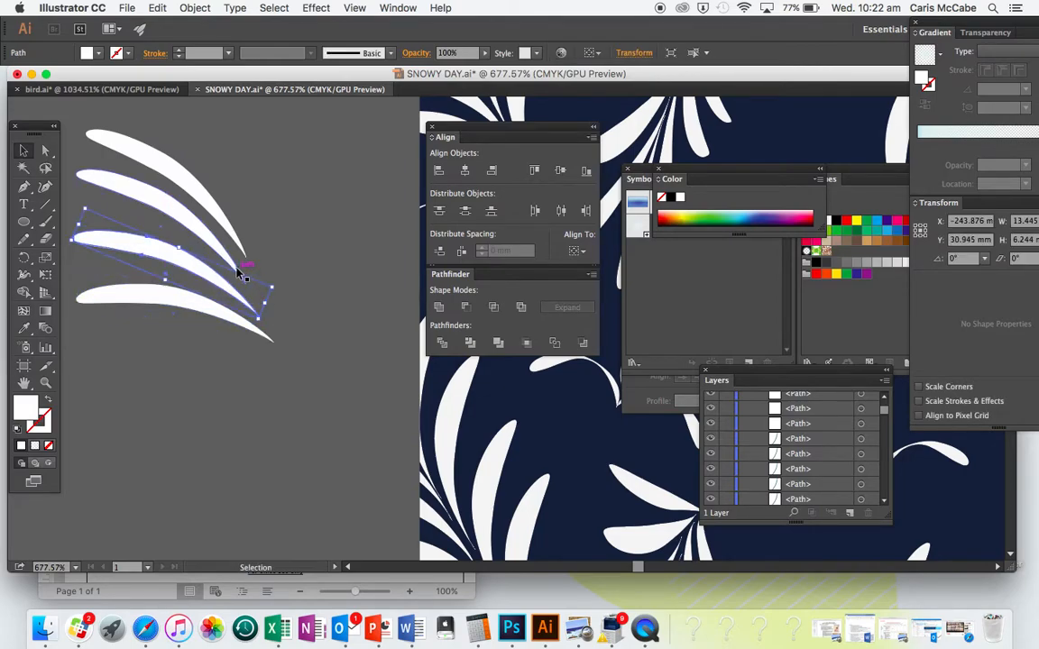
click(238, 242)
drag(232, 236, 216, 213)
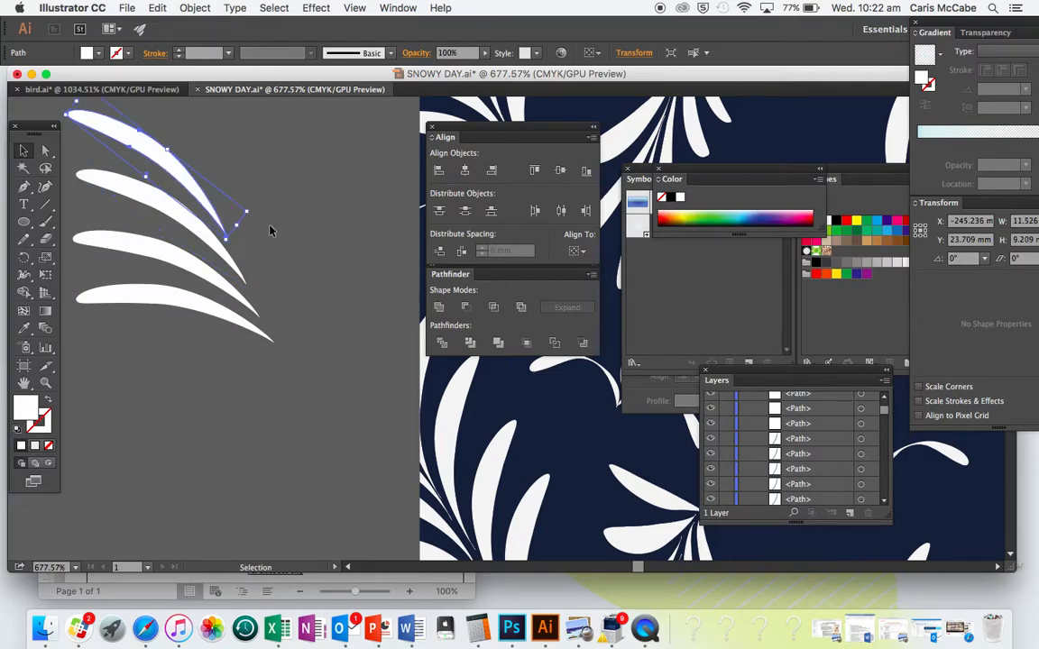
click(243, 202)
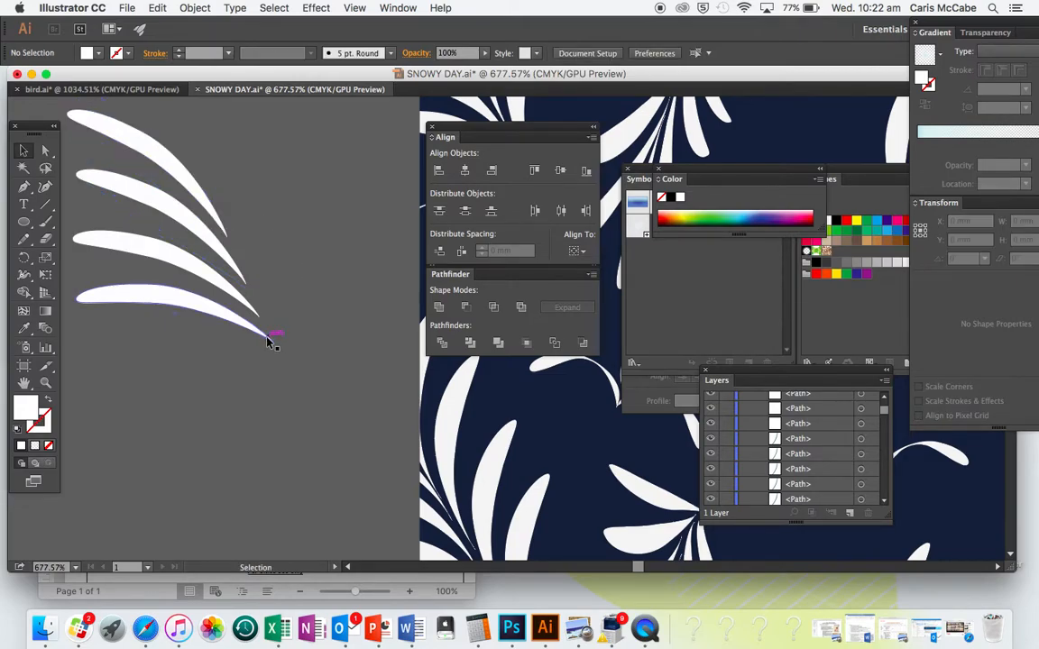
Step: Select all four petals and create a reflected copy across the vertical axis
click(224, 318)
shift+click(216, 272)
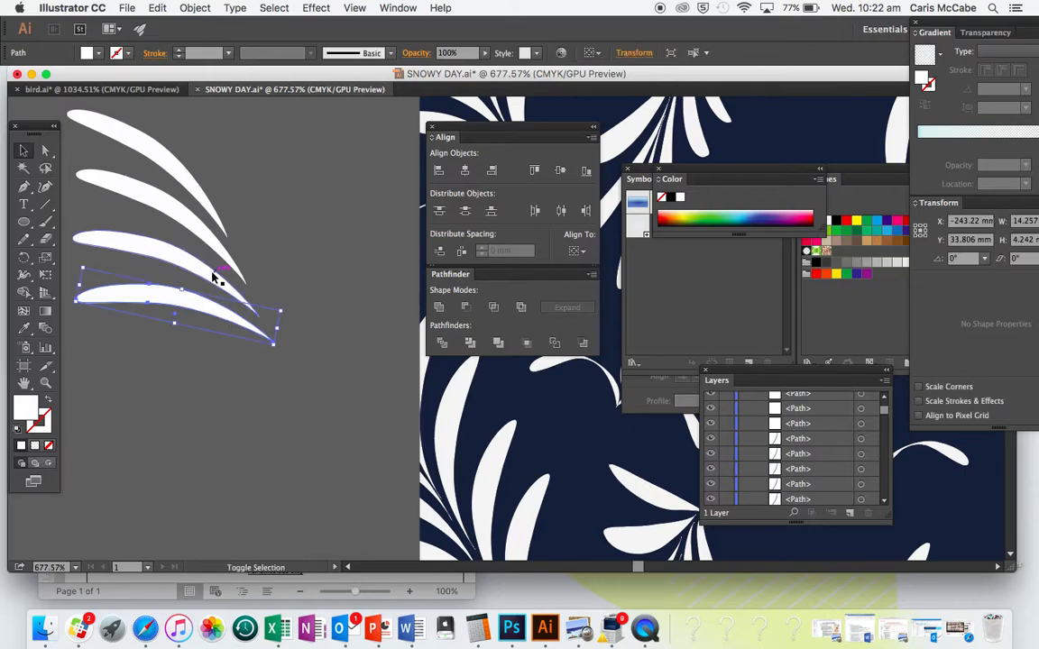
shift+click(189, 241)
shift+click(187, 214)
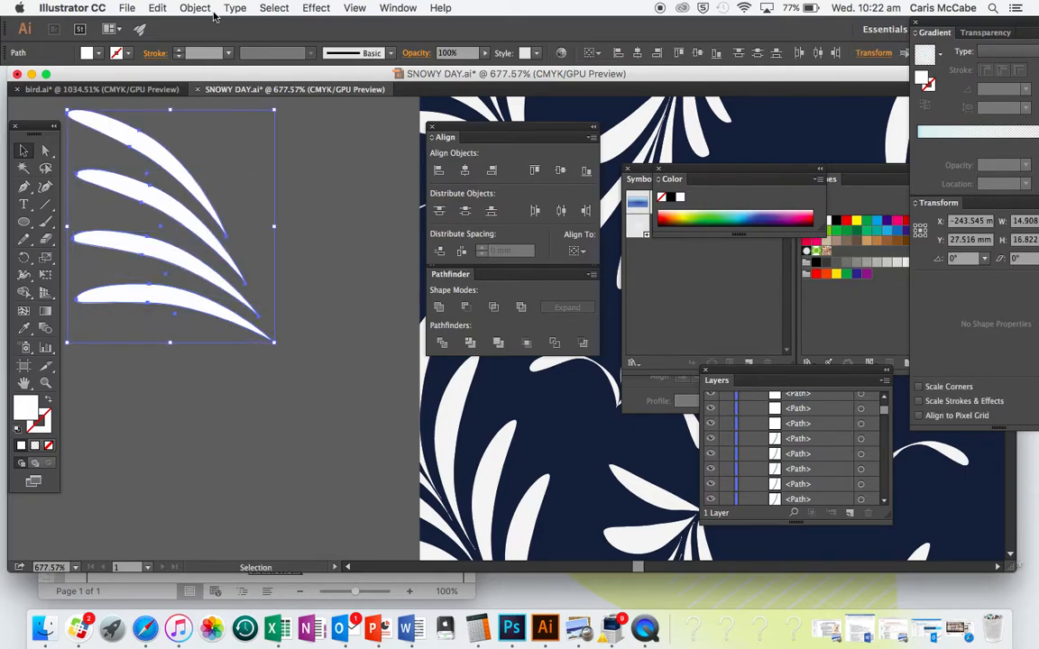
click(195, 7)
mouse_move(207, 26)
click(394, 72)
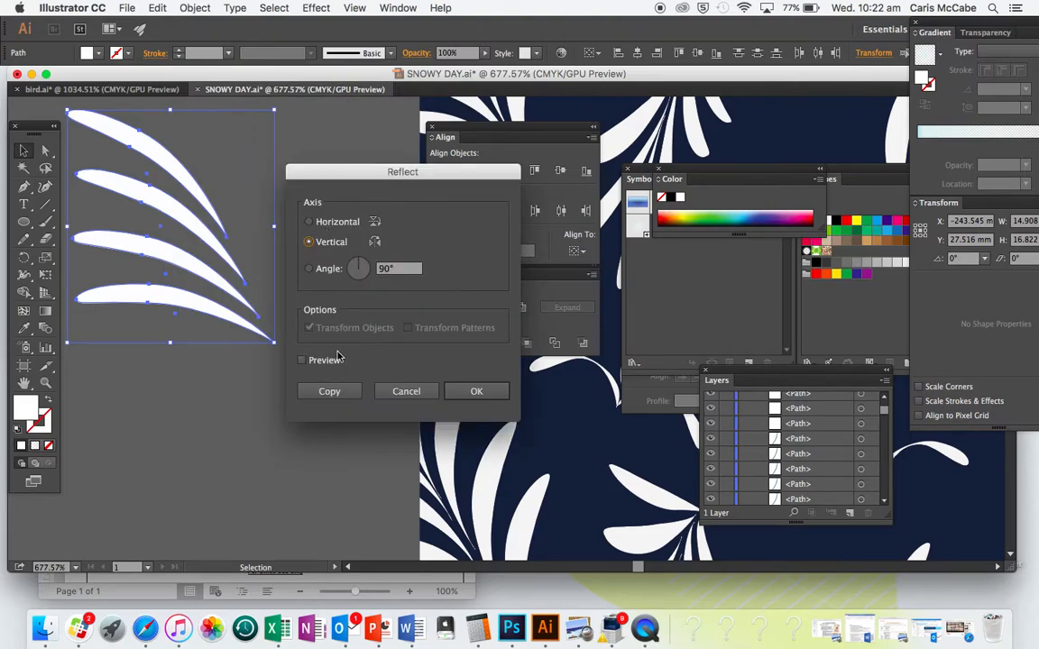
click(331, 393)
Step: Move the mirrored petals beside the original fan and rotate them so both halves form one sprig
drag(166, 216, 228, 127)
scroll(328, 181, right, 5)
scroll(328, 181, up, 3)
drag(177, 241, 127, 202)
scroll(240, 275, down, 3)
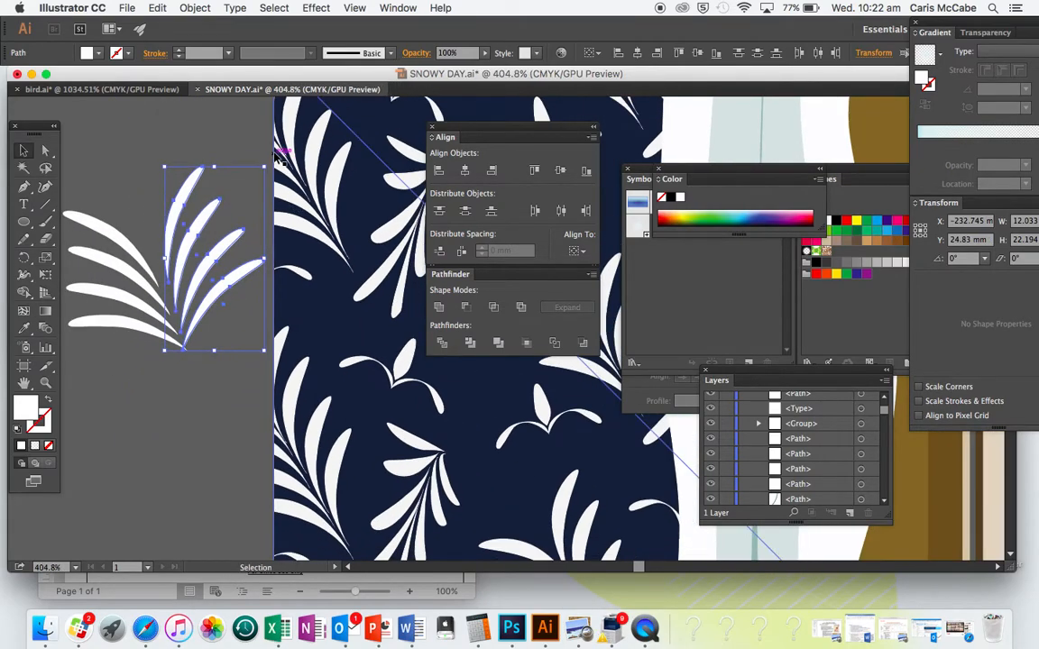
drag(266, 161, 250, 151)
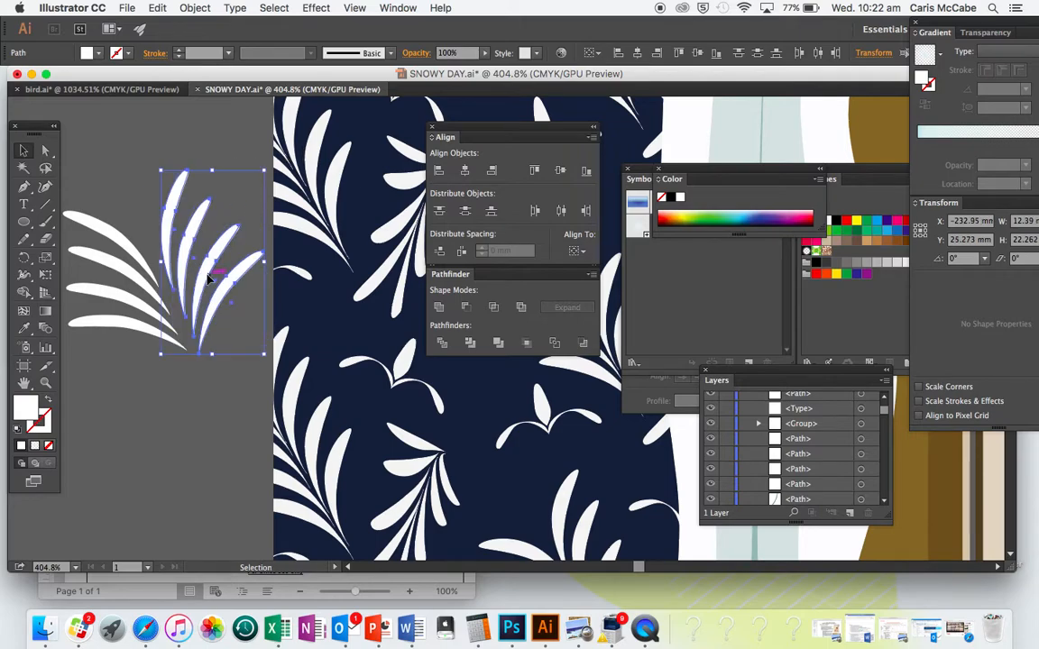
click(200, 303)
click(215, 307)
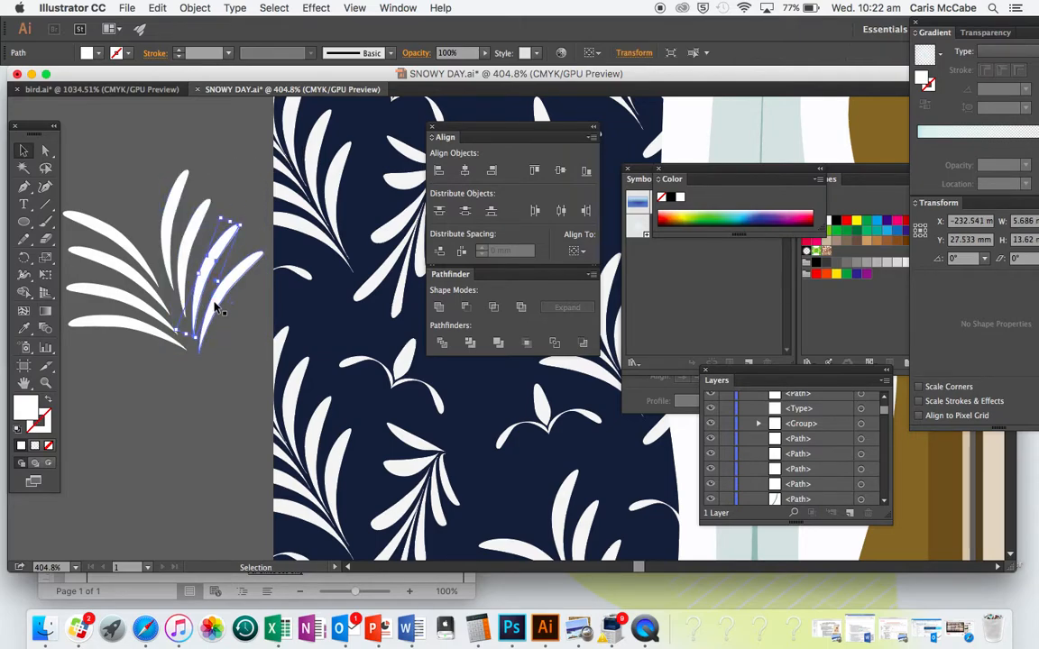
key(super+a)
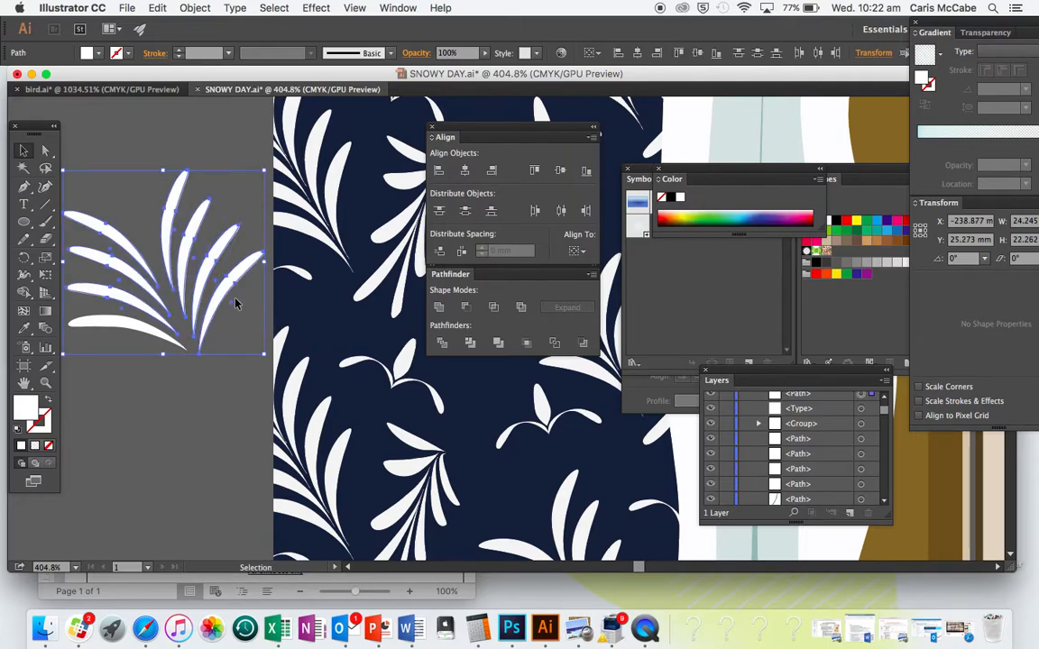
click(224, 349)
Step: Select the four mirrored petals and move them left so their tips meet those of the original fan
click(222, 296)
shift+click(205, 288)
shift+click(184, 273)
shift+click(169, 245)
drag(219, 298, 210, 297)
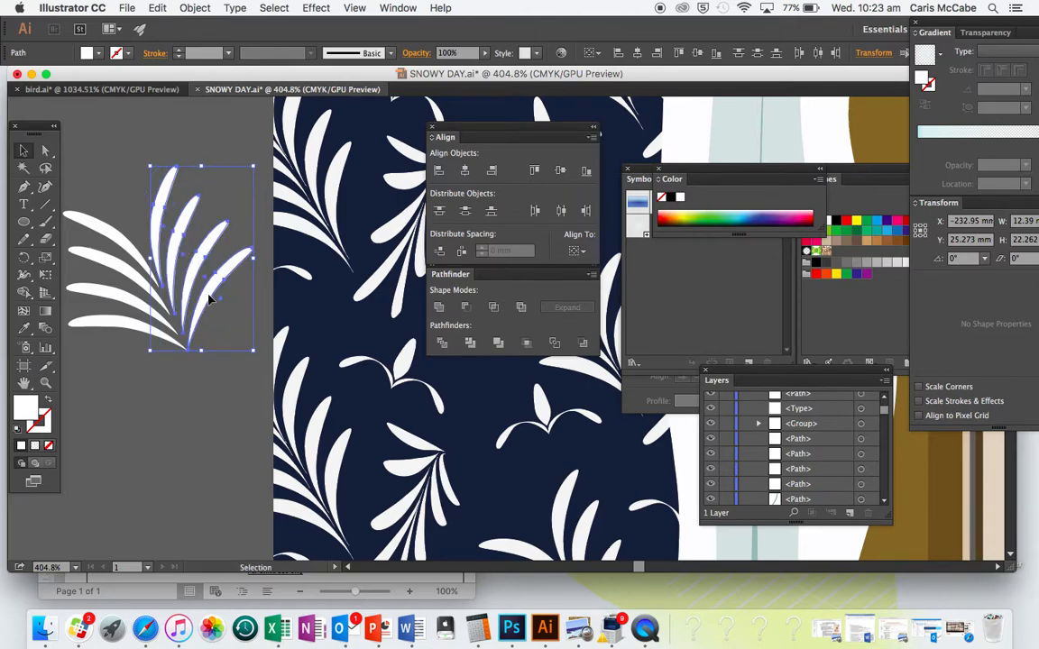
Step: Select all eight sprig petals, group them and reshape the group so the sprig is narrower and taller
click(228, 410)
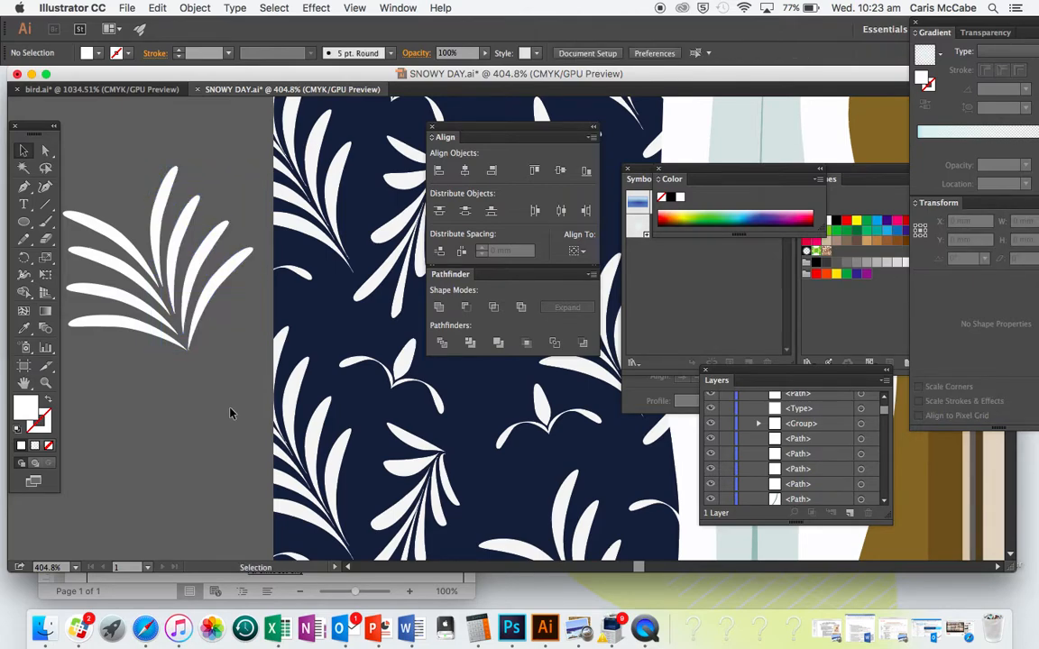
drag(61, 162, 254, 399)
key(super+g)
drag(253, 282, 221, 279)
click(243, 367)
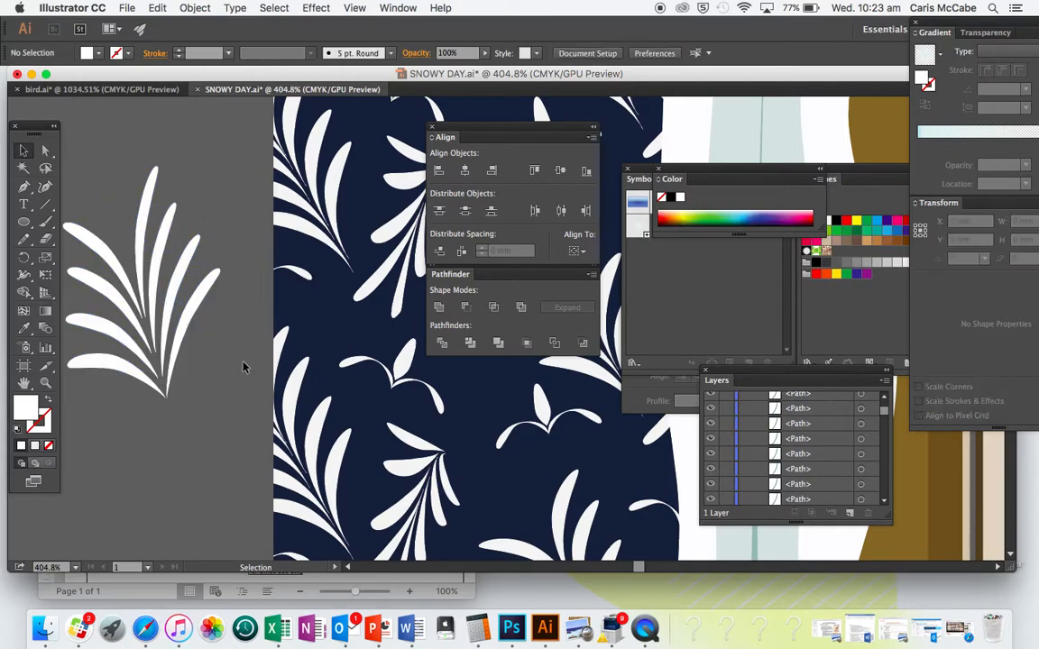
Step: Draw a flat white ellipse about 8 mm wide and 1.9 mm high in the empty area below the sprig
scroll(243, 367, down, 4)
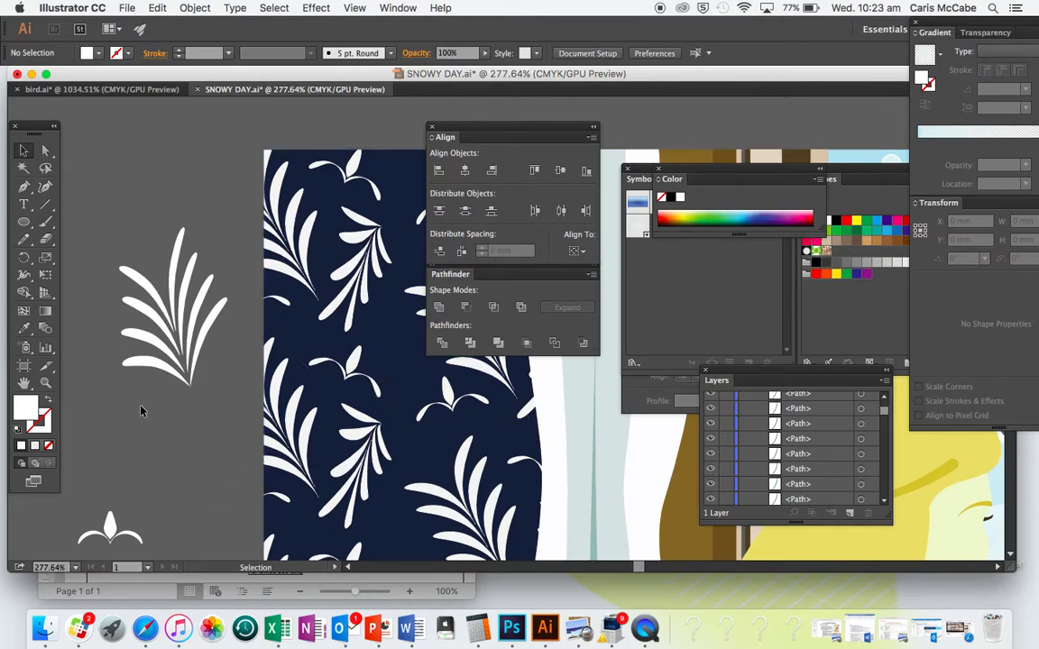
scroll(140, 411, up, 5)
scroll(140, 411, up, 5)
scroll(139, 411, right, 5)
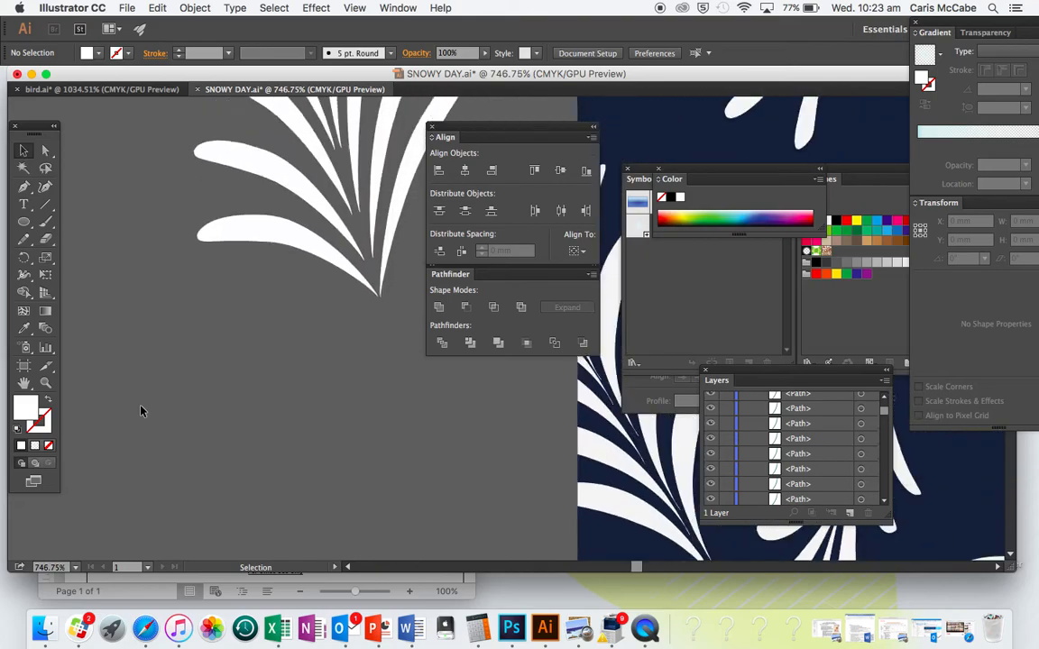
key(l)
mouse_move(135, 448)
mouse_down()
mouse_move(252, 464)
mouse_move(256, 477)
mouse_up()
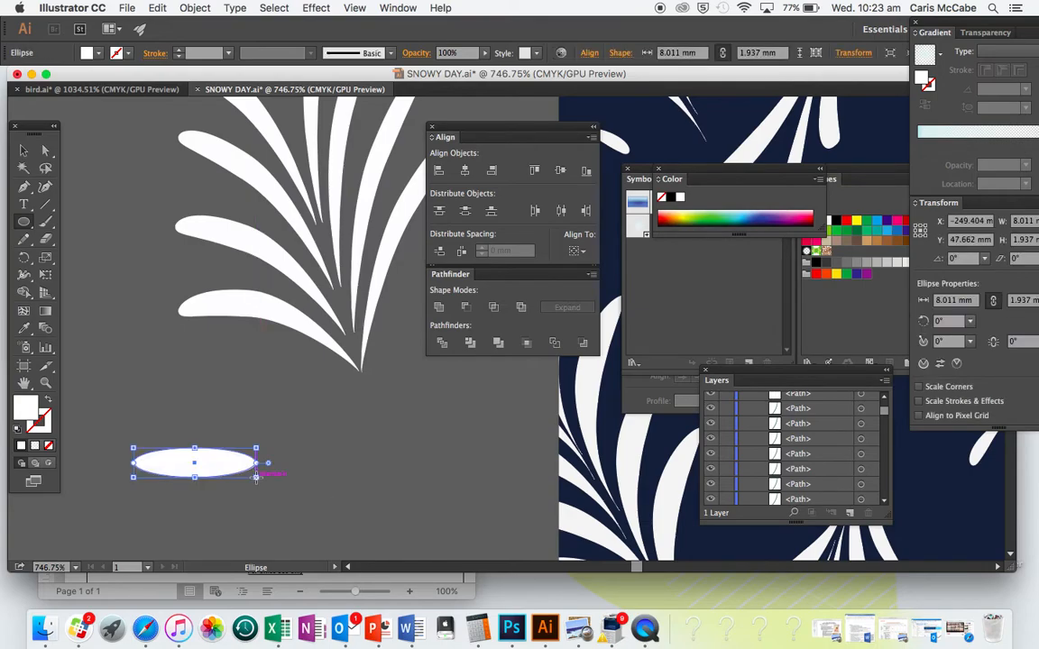
Step: Convert the right anchor point of the new ellipse to a corner so that end forms a sharp tip
key(v)
scroll(256, 477, down, 3)
scroll(256, 477, right, 1)
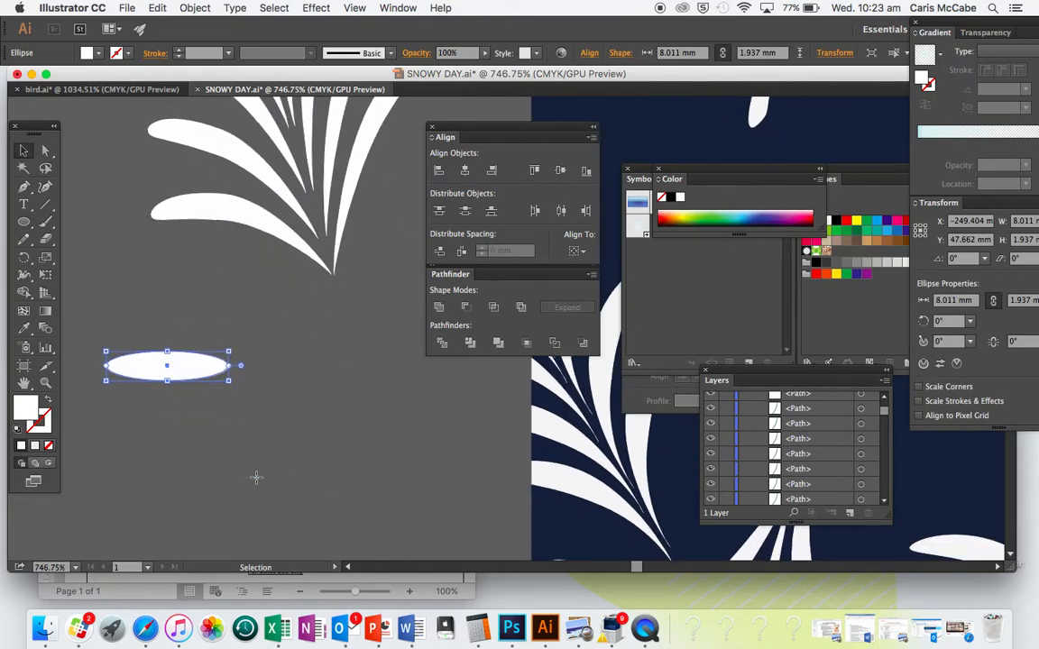
scroll(256, 477, down, 8)
scroll(256, 477, up, 4)
scroll(256, 477, left, 2)
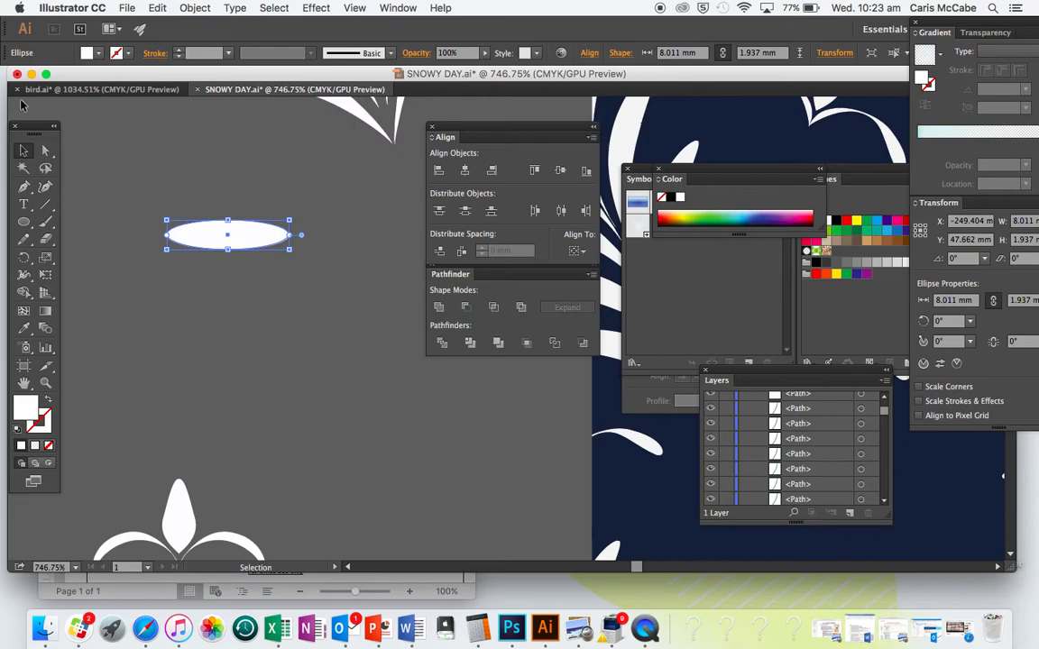
click(47, 152)
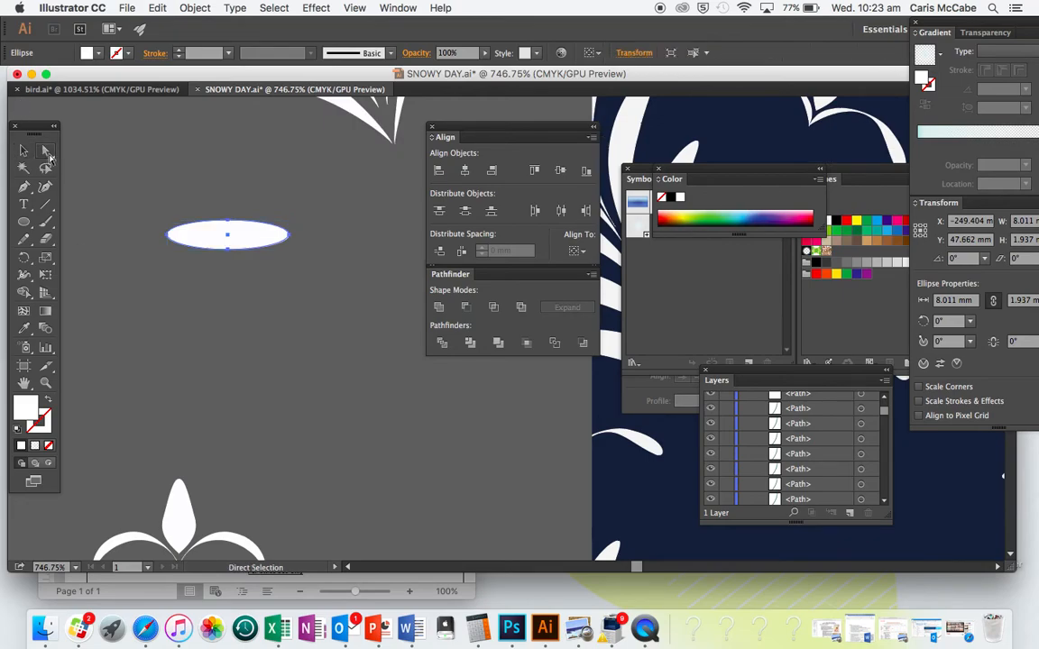
click(289, 237)
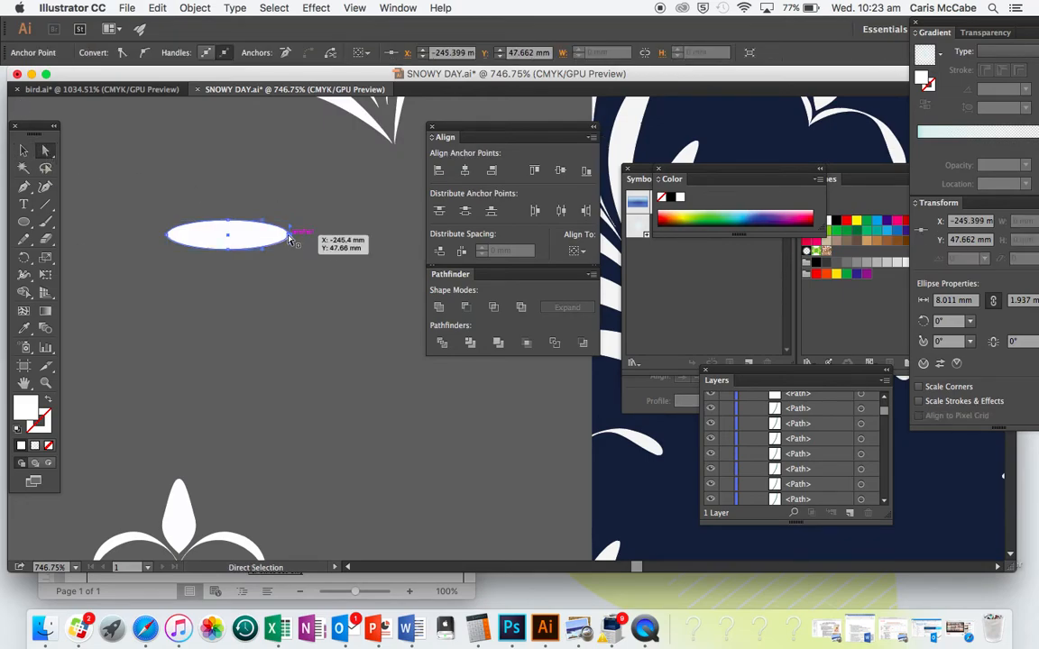
click(123, 54)
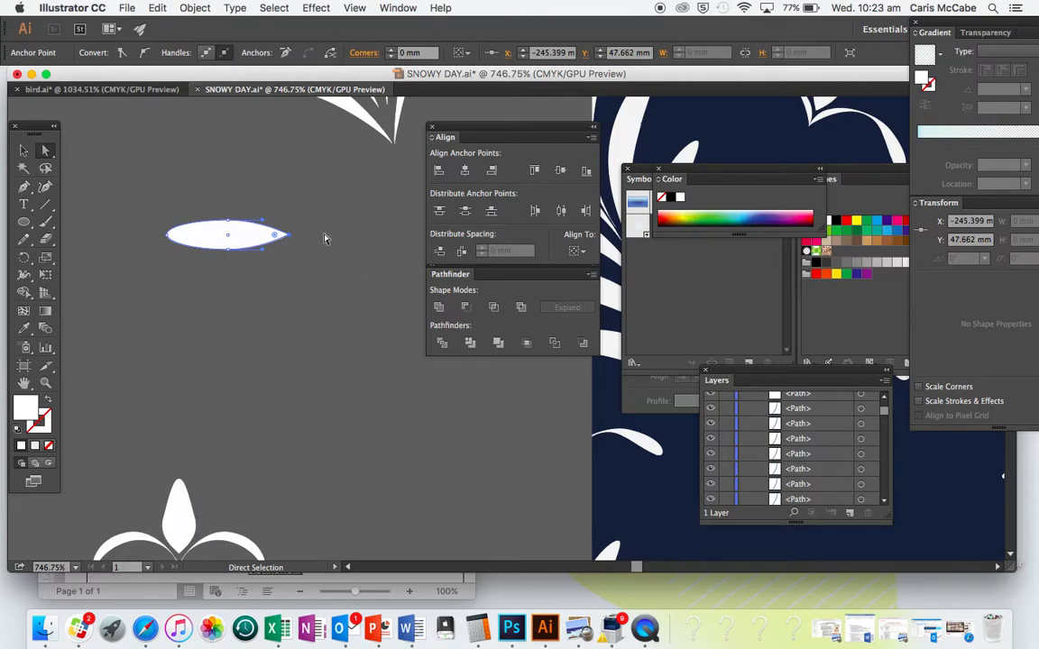
Step: Try to create a vertically reflected copy of the petal with only its tip anchor selected, and undo moving that copy
key(v)
click(194, 8)
mouse_move(261, 25)
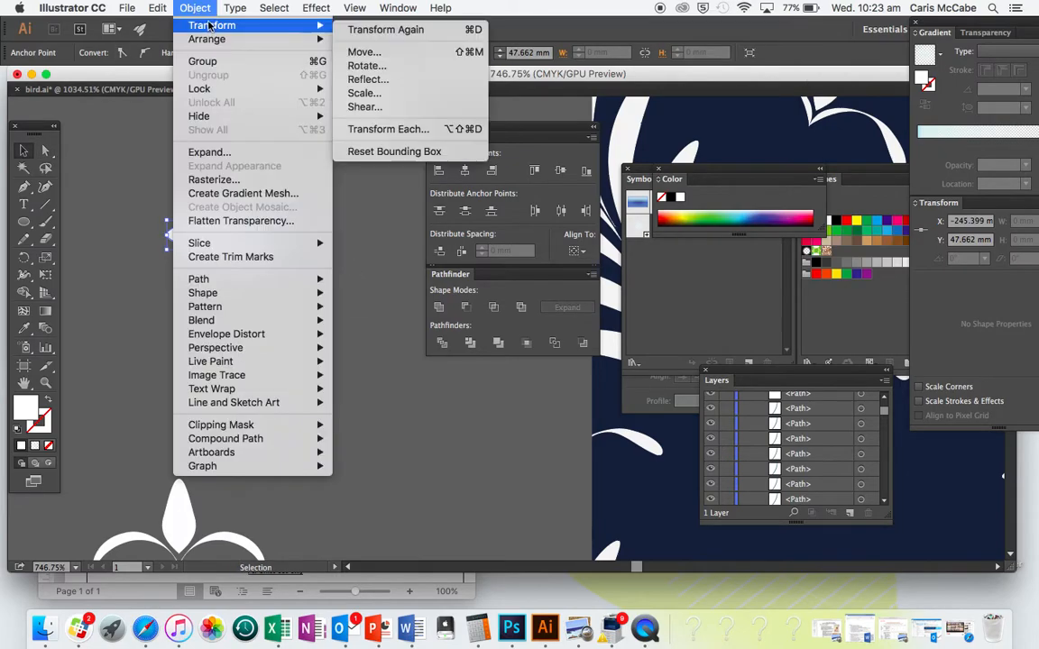
click(404, 80)
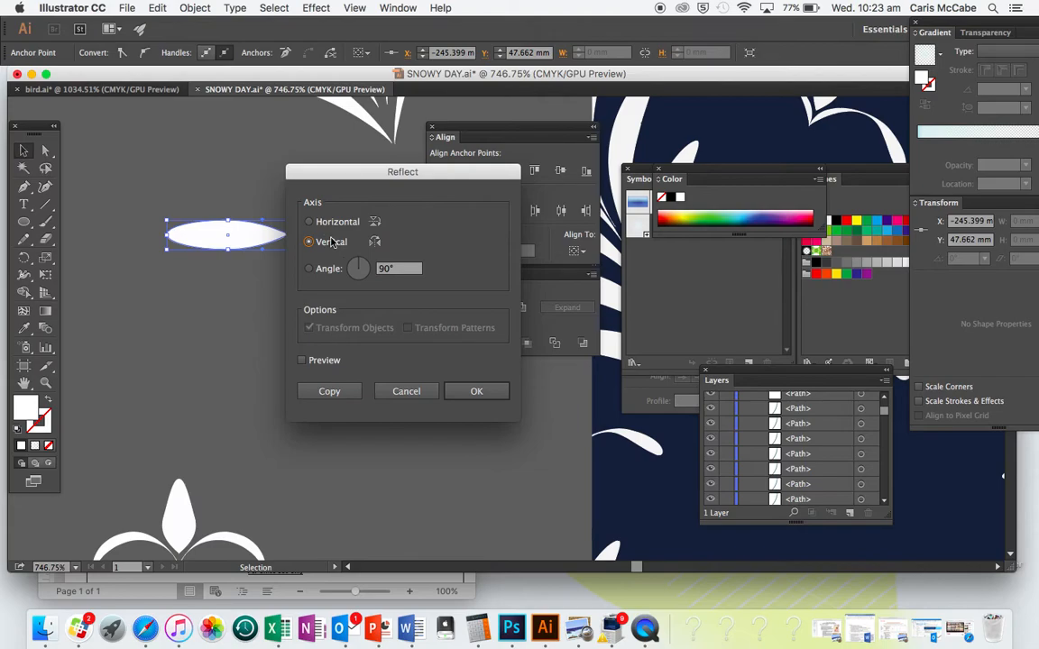
click(329, 391)
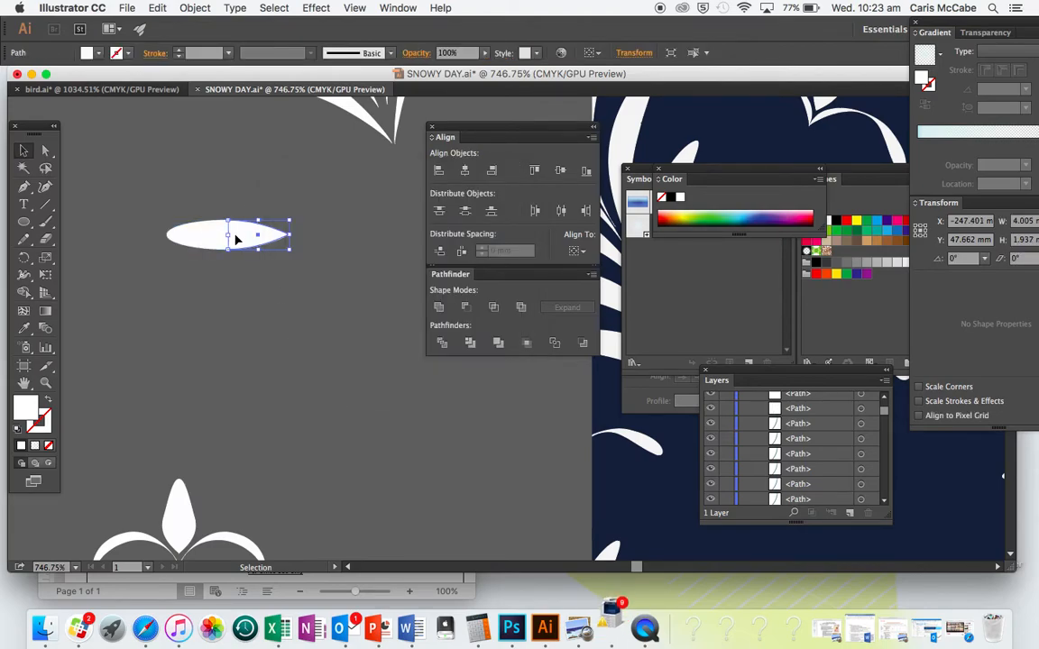
drag(237, 236, 347, 237)
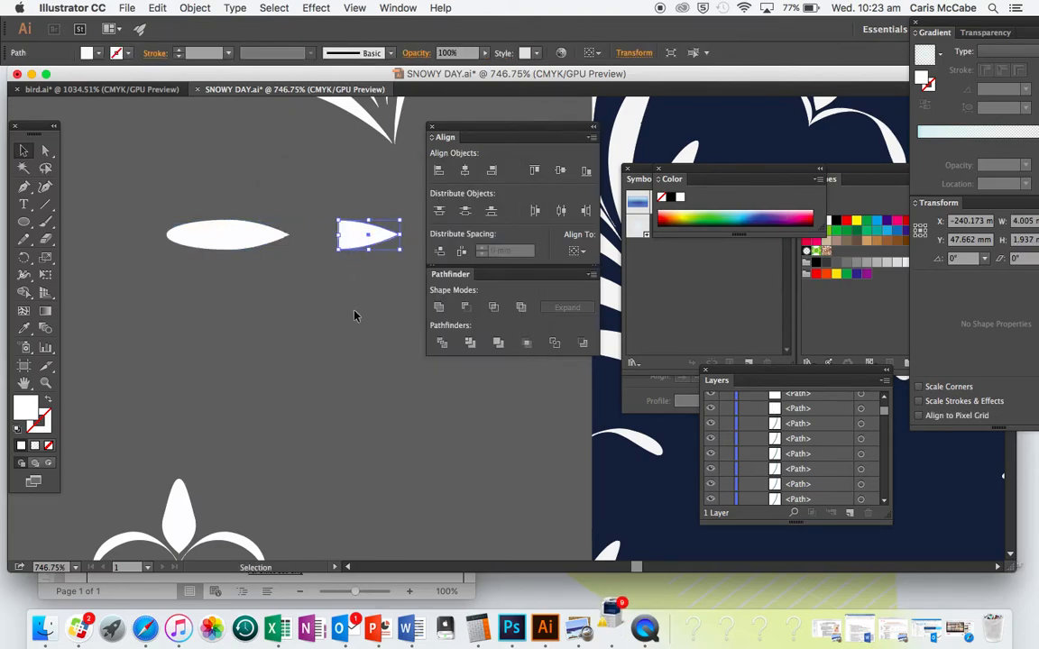
key(super+z)
Step: Clear the anchor selection and select the whole pointed petal
click(294, 257)
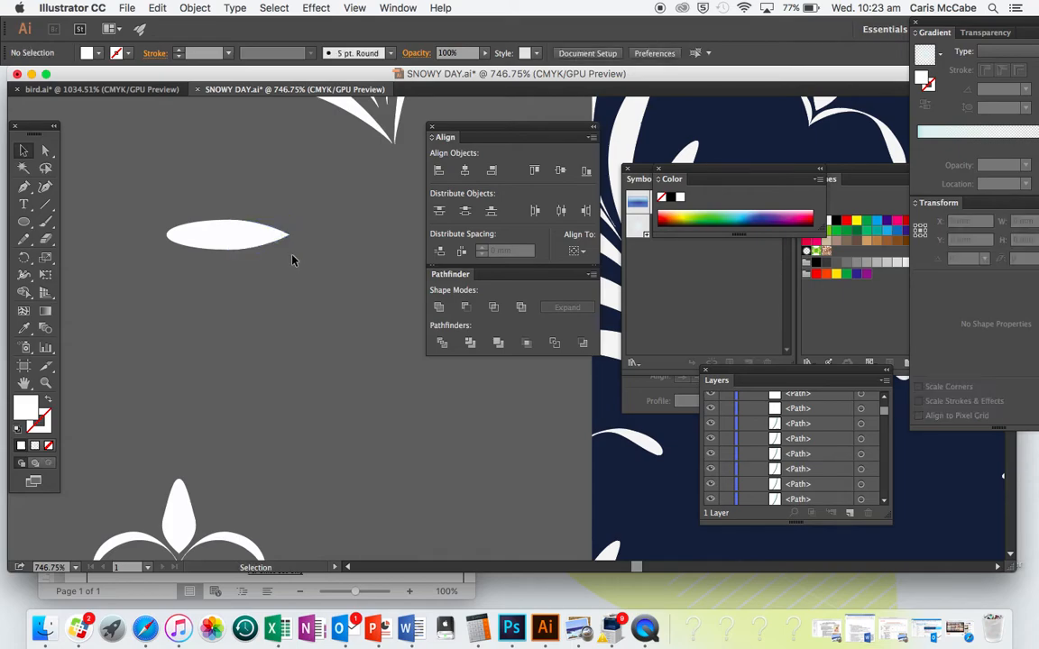
click(214, 241)
click(194, 7)
mouse_move(262, 26)
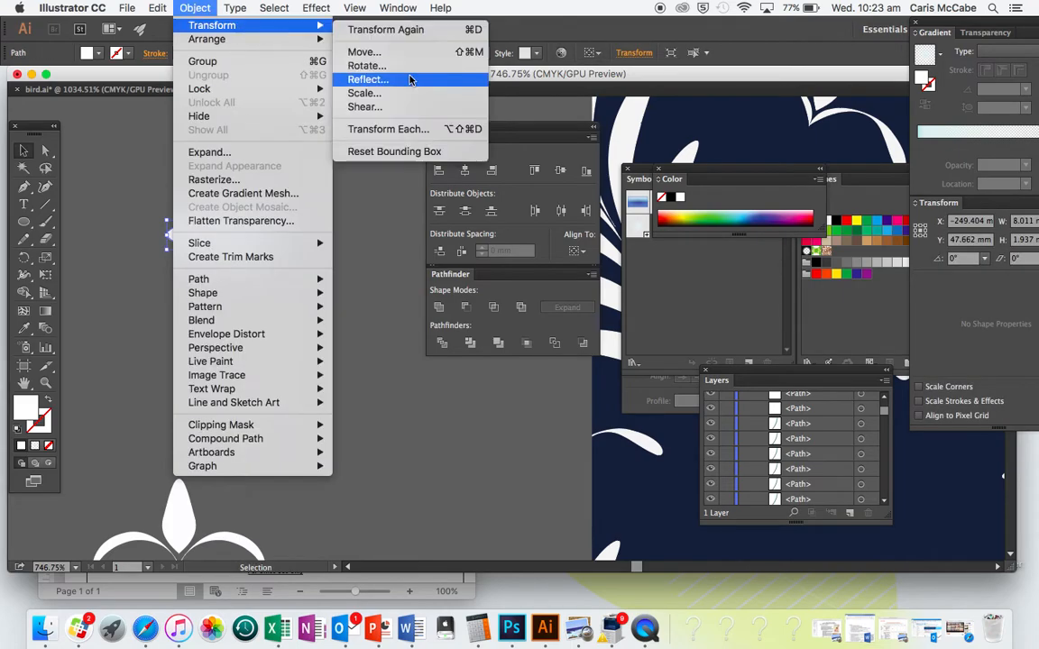
click(401, 94)
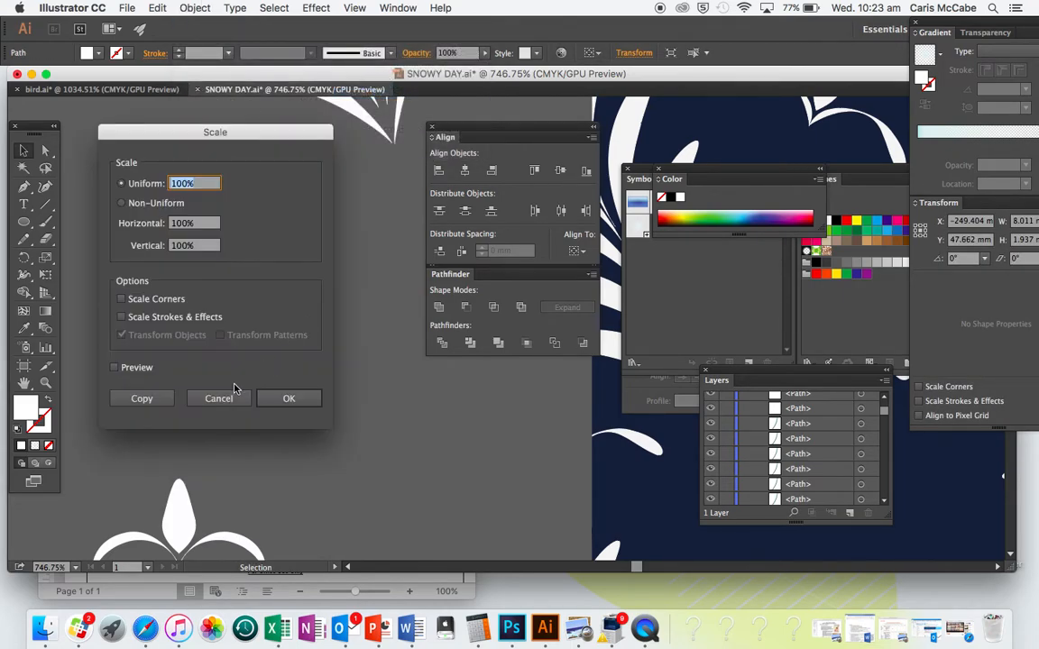
click(221, 399)
Step: Create a copy of the pointed petal reflected across the vertical axis
click(195, 7)
mouse_move(216, 28)
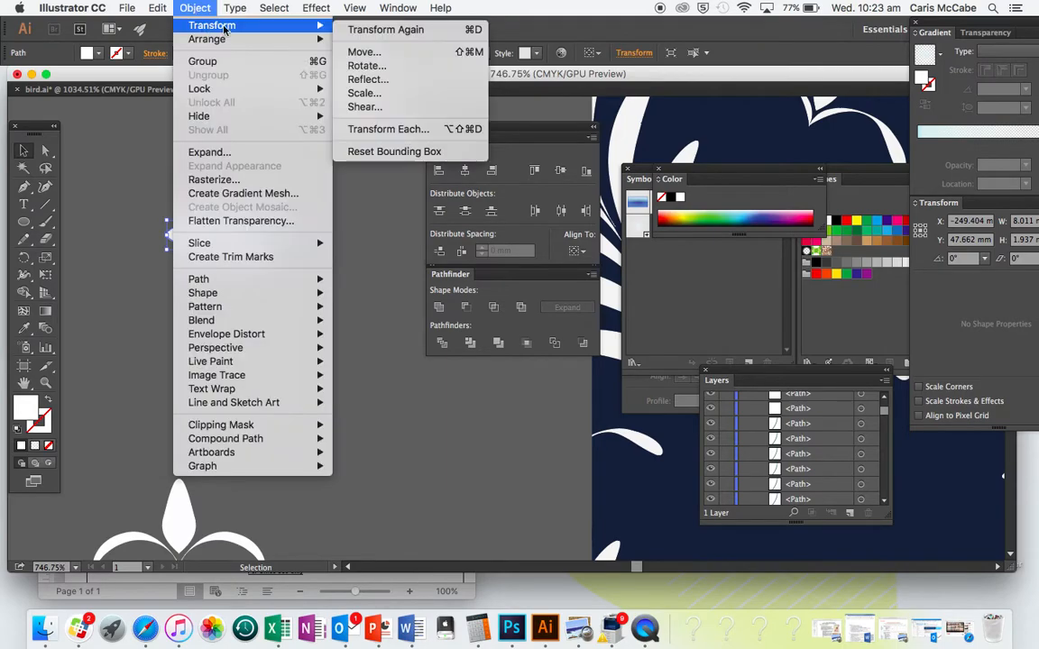
click(379, 79)
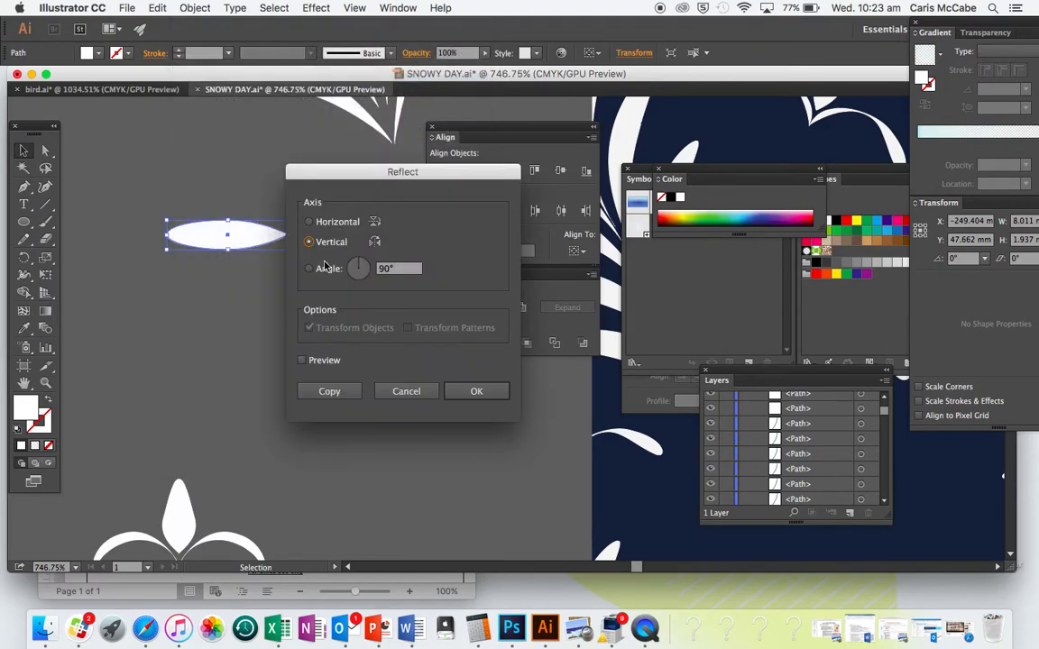
click(329, 390)
Step: Move the overlapping petals and the stray half-petal fragment apart, and delete the fragment
drag(216, 234, 356, 238)
key(a)
click(354, 239)
drag(237, 235, 324, 278)
drag(211, 237, 220, 302)
drag(227, 235, 201, 236)
click(336, 277)
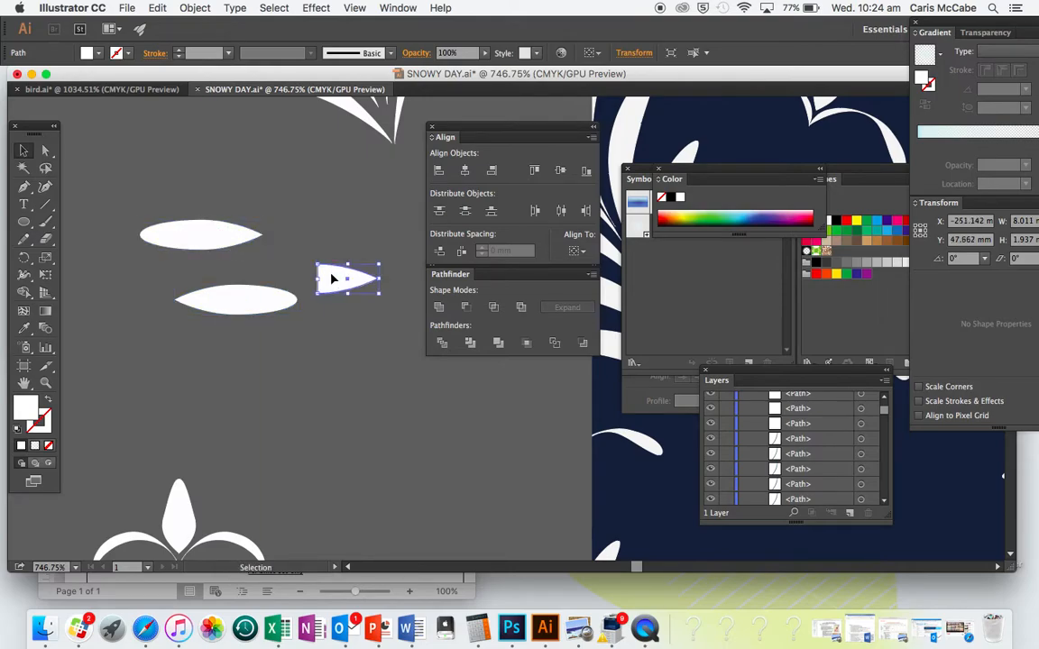
key(Delete)
Step: Move the mirrored petal beside the original so their pointed tips meet, and group the two petals
drag(260, 287, 348, 222)
click(313, 271)
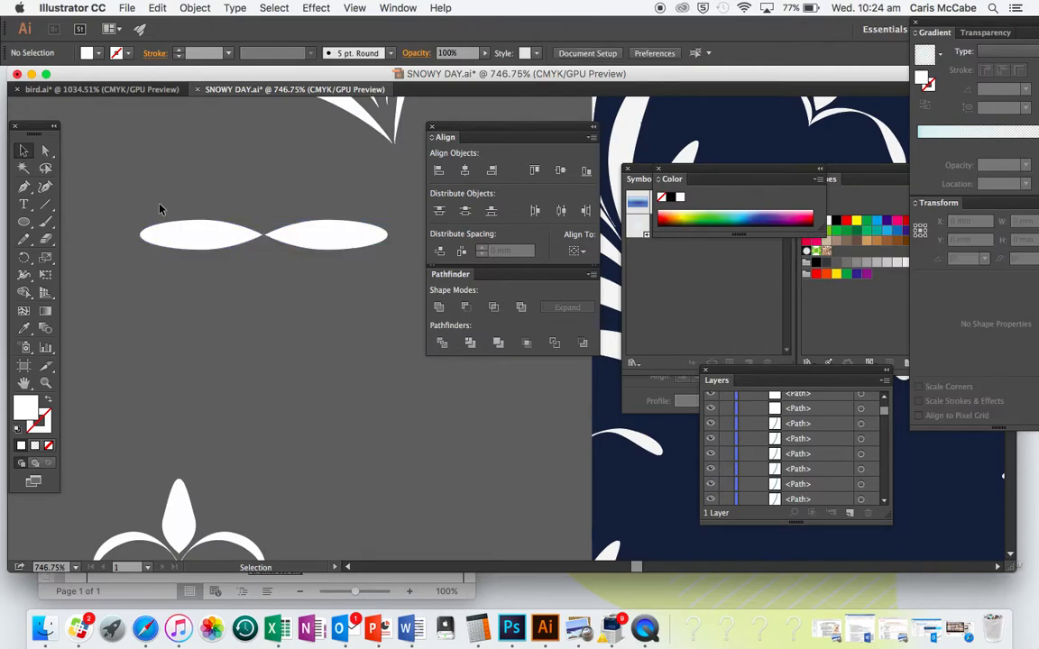
drag(374, 275, 375, 276)
key(super+g)
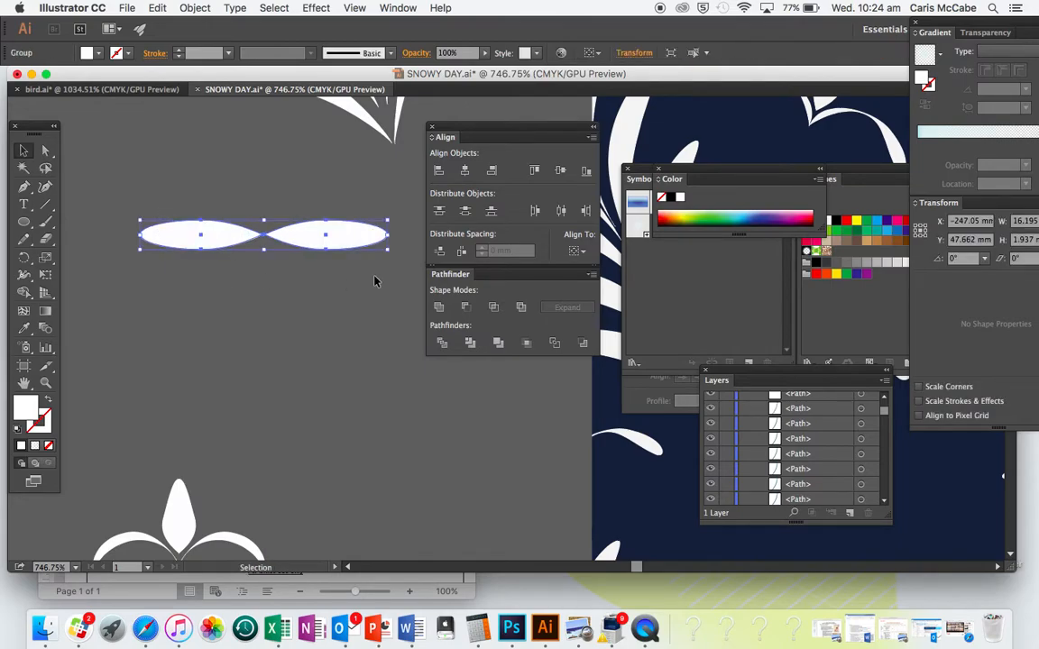
Step: Apply a horizontal Arc warp to the petal pair with 66% bend, 0% horizontal and 32% vertical distortion
click(322, 6)
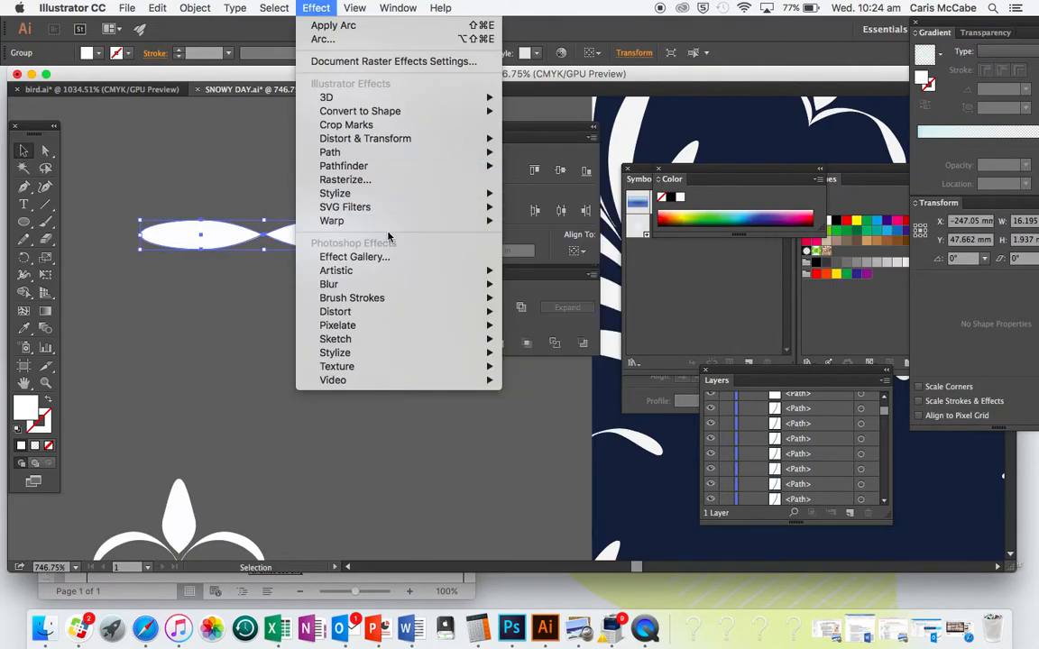
mouse_move(369, 221)
click(544, 224)
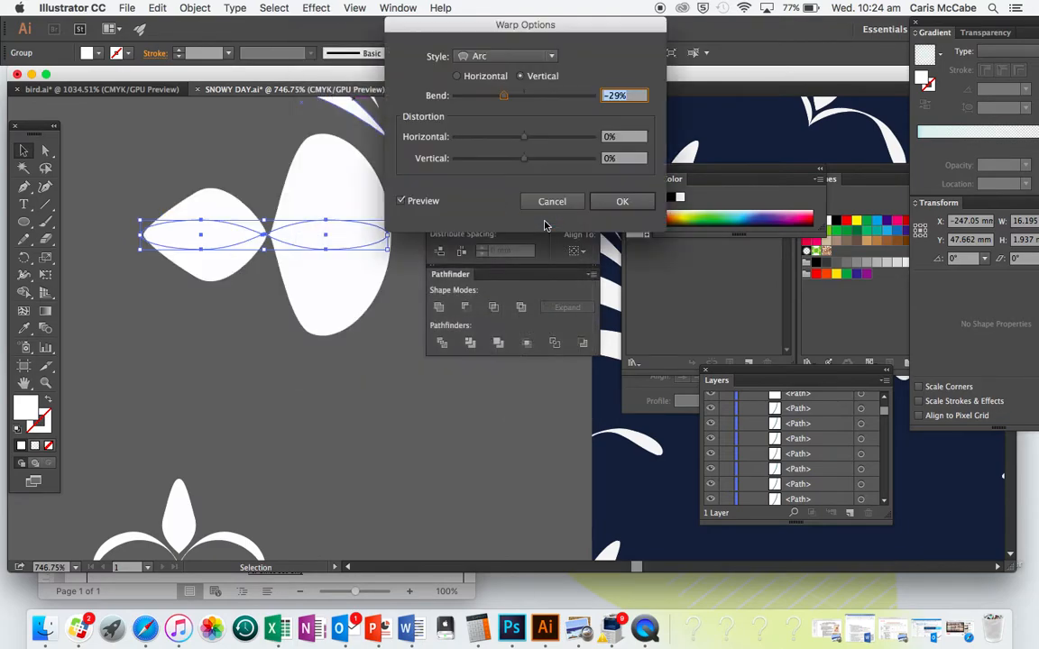
drag(509, 97, 537, 100)
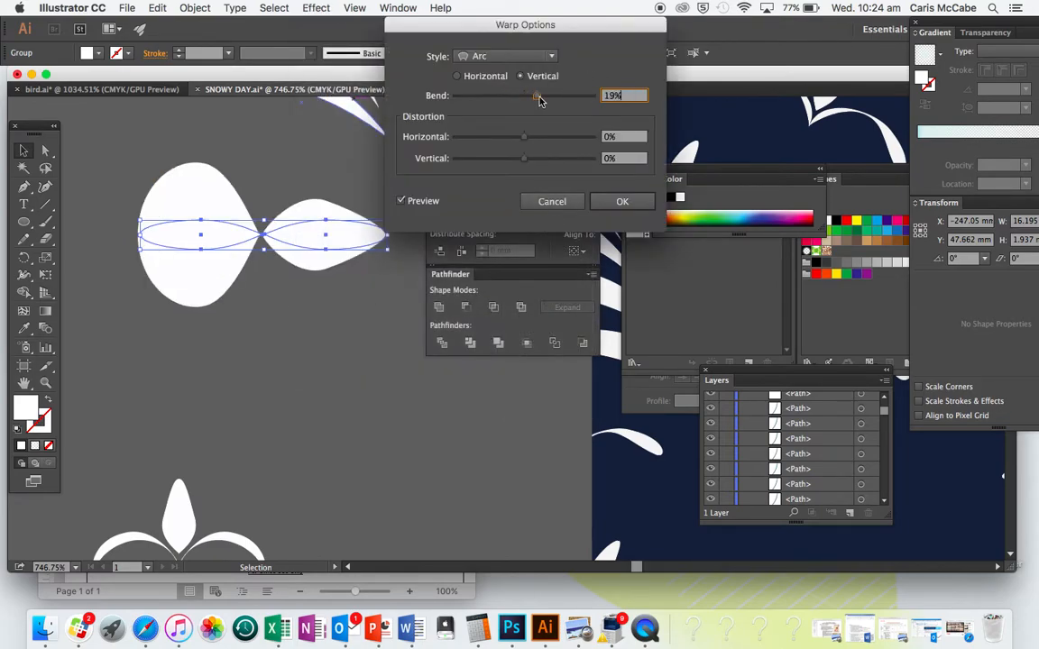
click(476, 80)
mouse_move(537, 97)
mouse_down()
mouse_move(501, 100)
mouse_move(570, 97)
mouse_move(557, 96)
mouse_up()
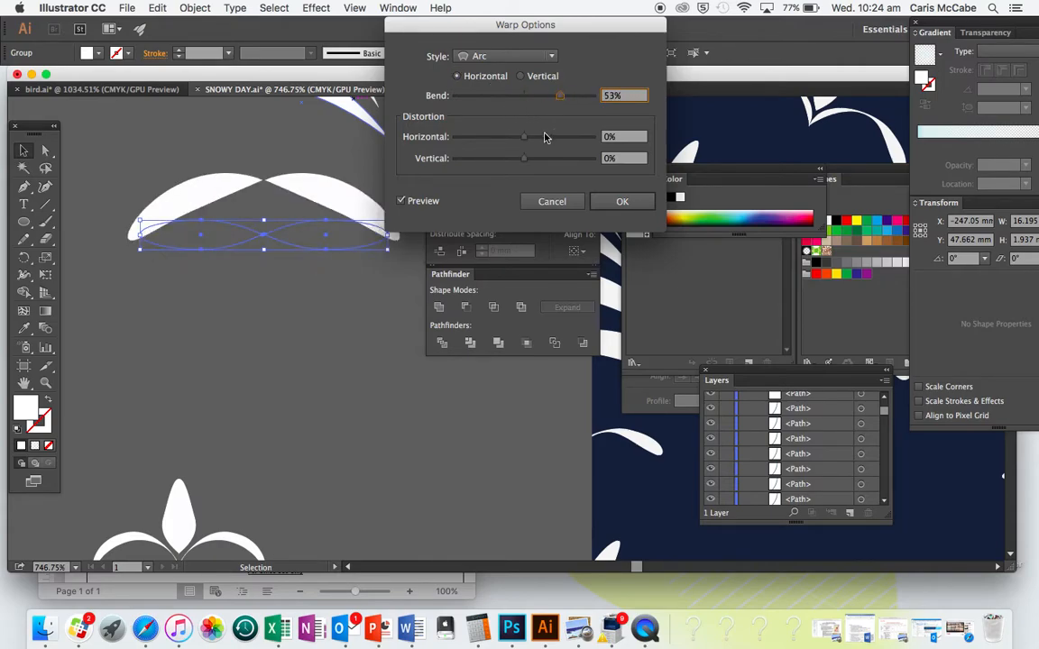
drag(545, 135, 566, 139)
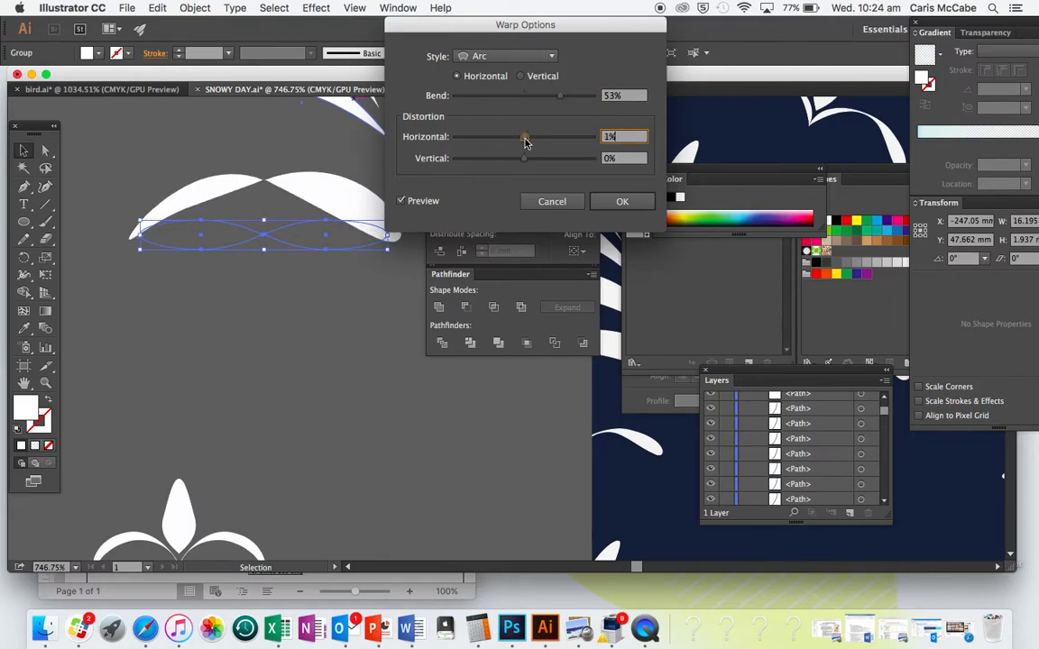
drag(524, 158, 553, 165)
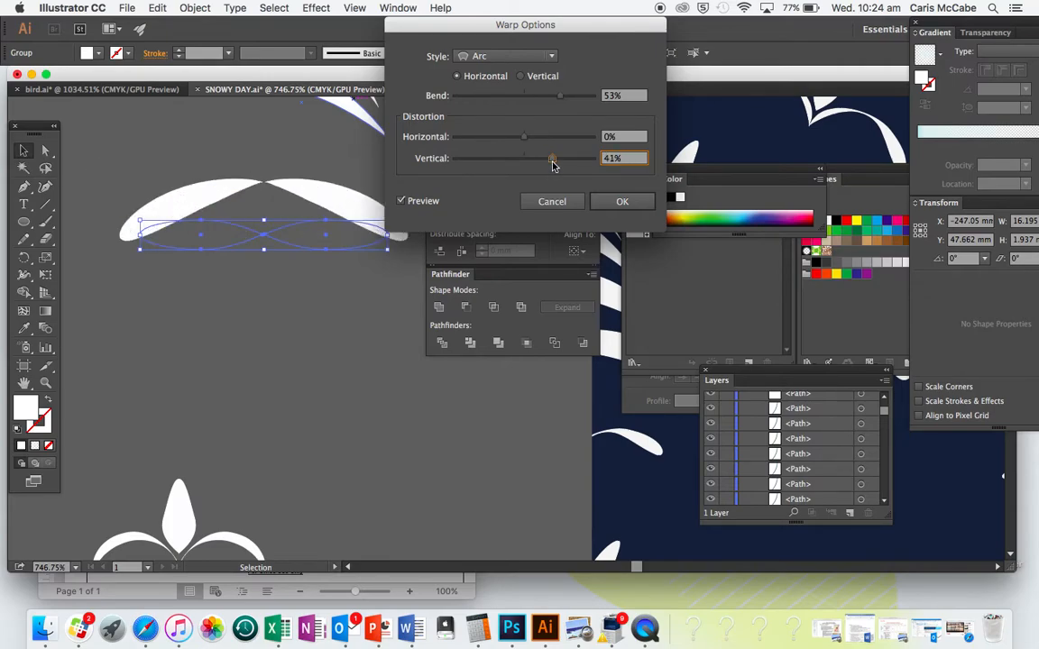
drag(558, 95, 465, 98)
drag(528, 106, 565, 105)
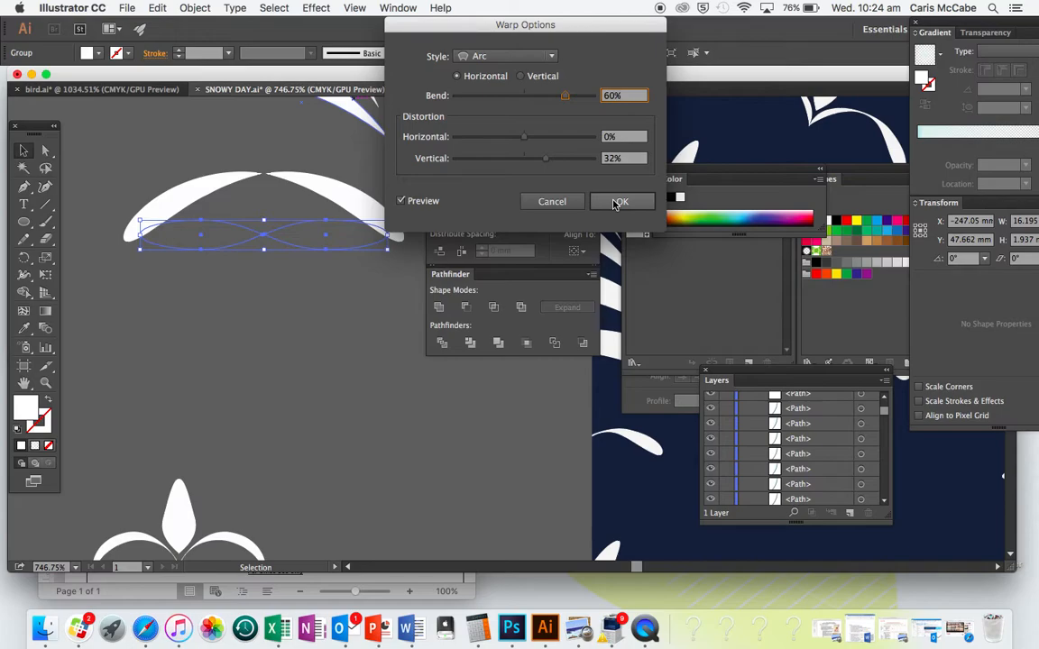
drag(441, 96, 569, 104)
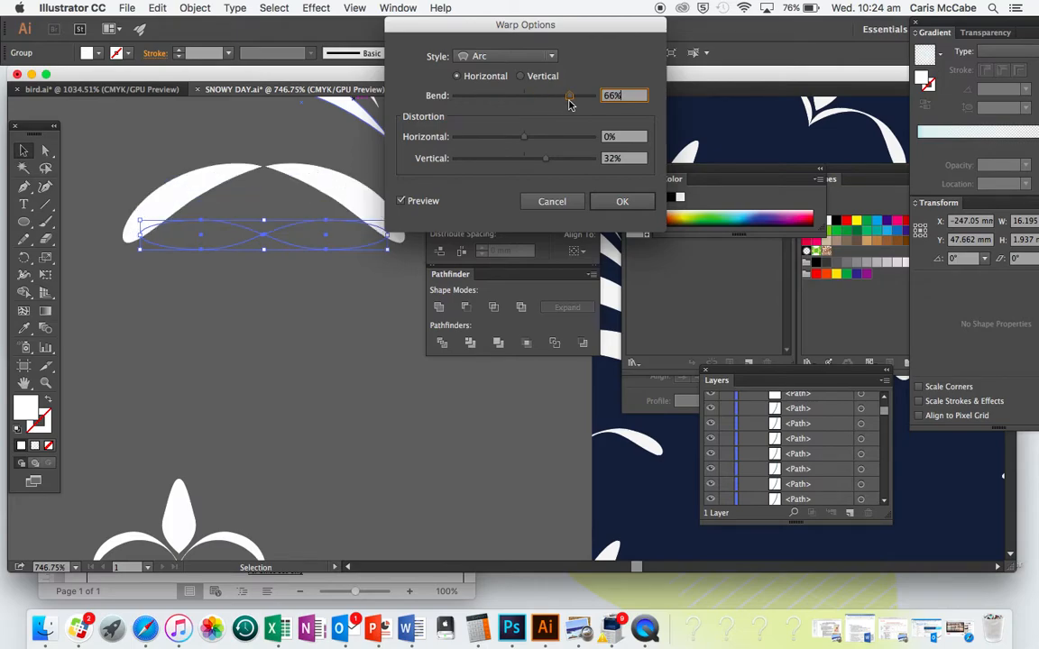
click(621, 201)
Step: Expand the appearance of the warped petal pair and deselect it
click(194, 8)
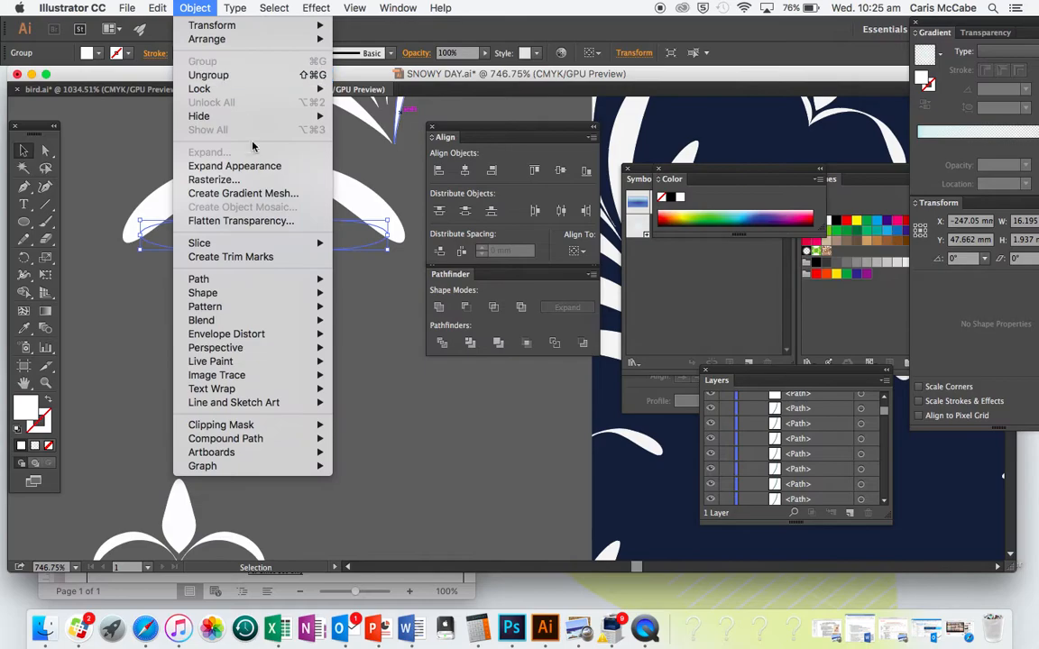
click(255, 166)
click(271, 283)
Step: Move the curved petal pair down and rotate it 180° so it opens upward
drag(301, 187, 301, 267)
drag(400, 236, 123, 332)
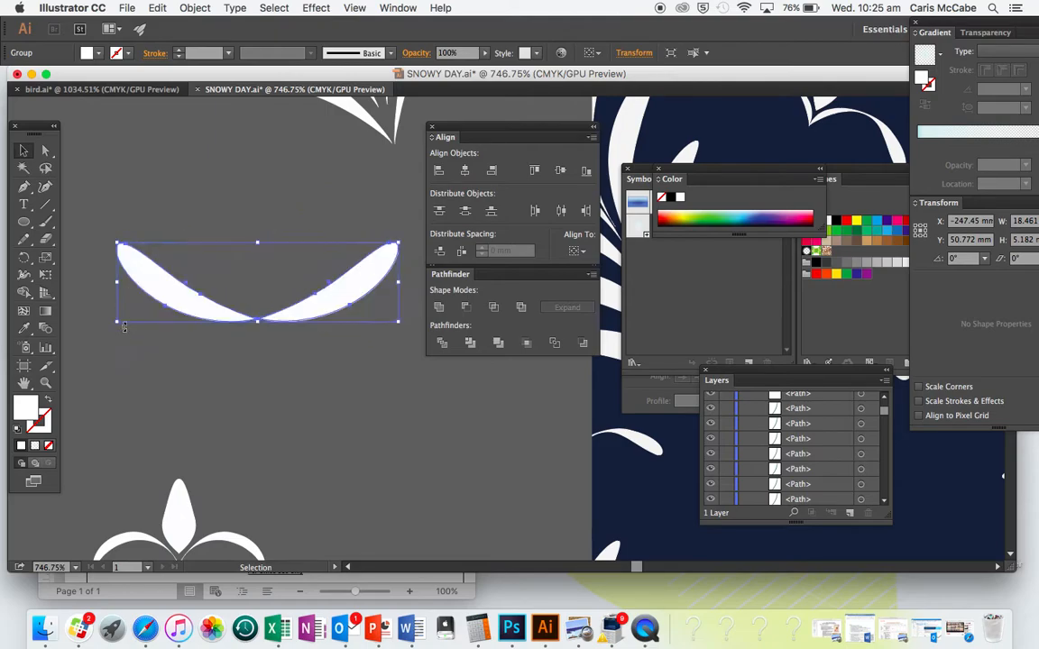
click(231, 350)
Step: Draw an upright white ellipse about 4.3 mm wide and 6.9 mm high, centred above the point where the petals meet
click(24, 223)
drag(223, 210, 287, 314)
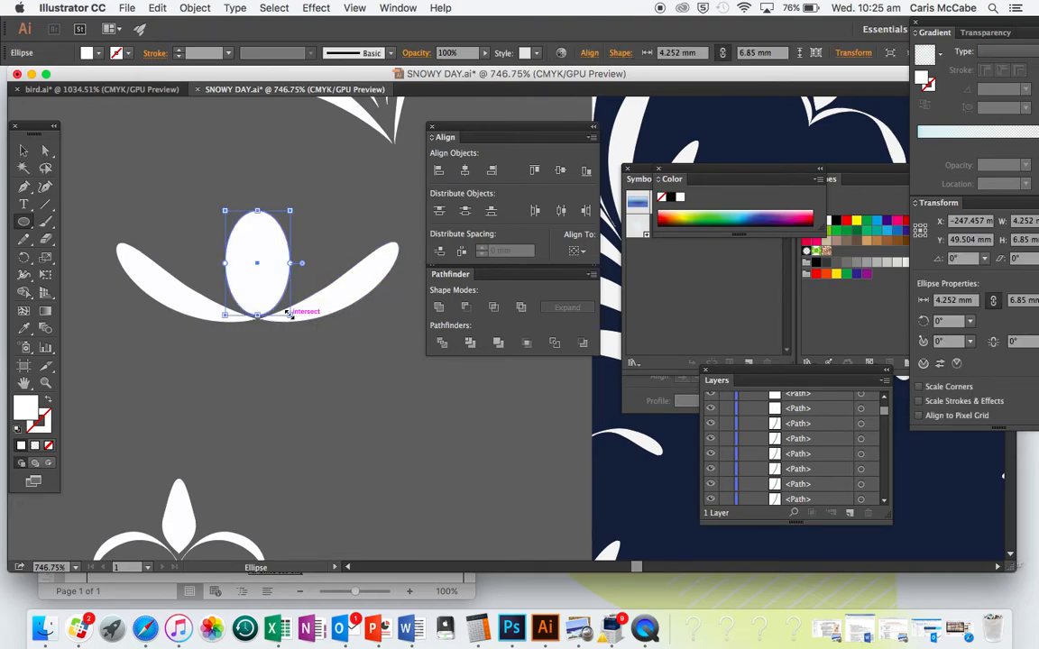
key(v)
drag(256, 264, 251, 263)
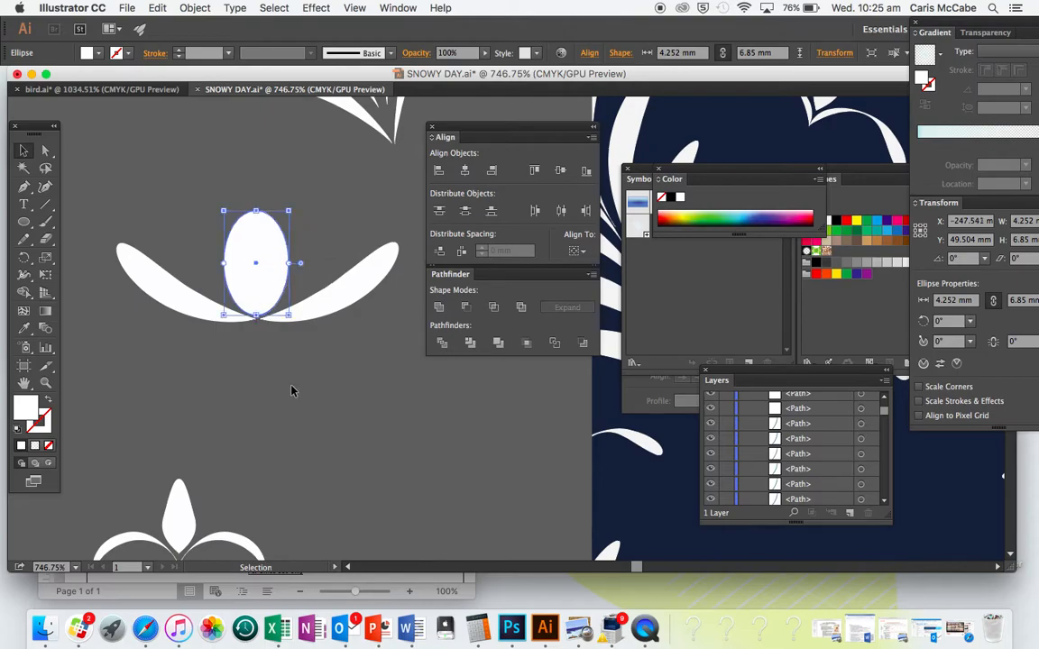
key(a)
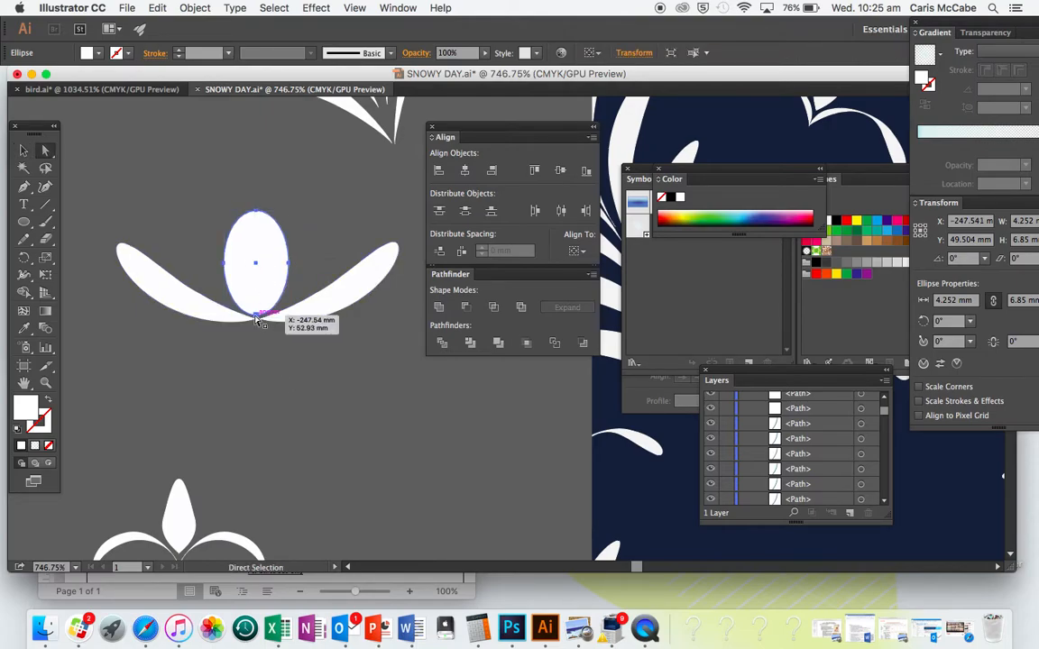
Step: Convert the bottom anchor point of the white ellipse to a sharp corner
click(256, 317)
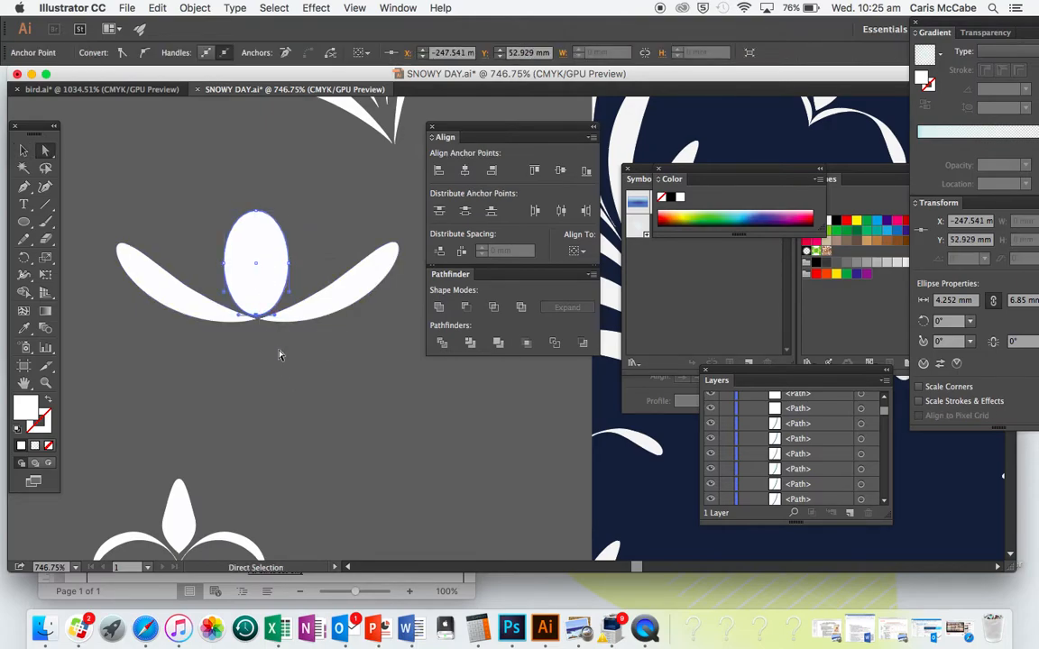
click(118, 53)
key(v)
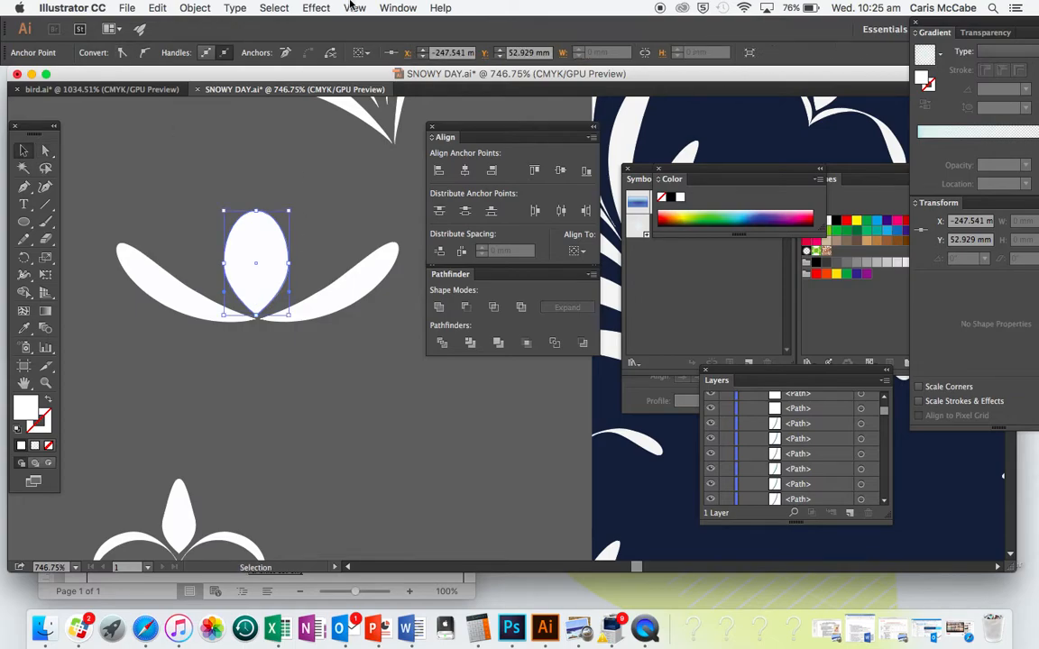
Step: Apply a horizontal Squeeze warp to the centre petal with 30% bend, 0% horizontal and 61% vertical distortion
click(316, 7)
mouse_move(433, 221)
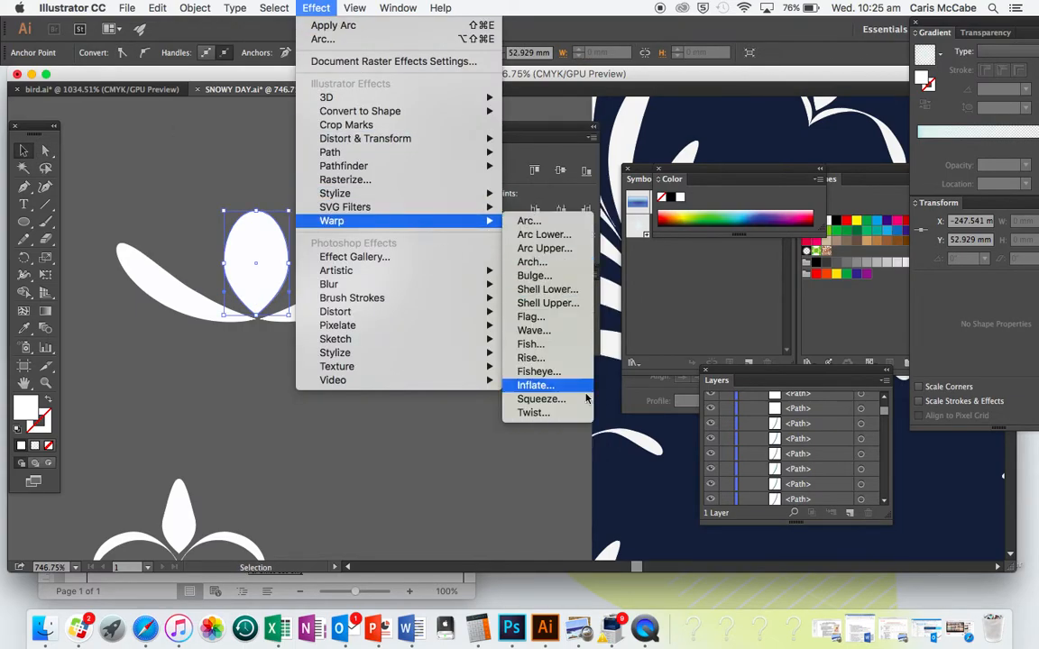
click(541, 399)
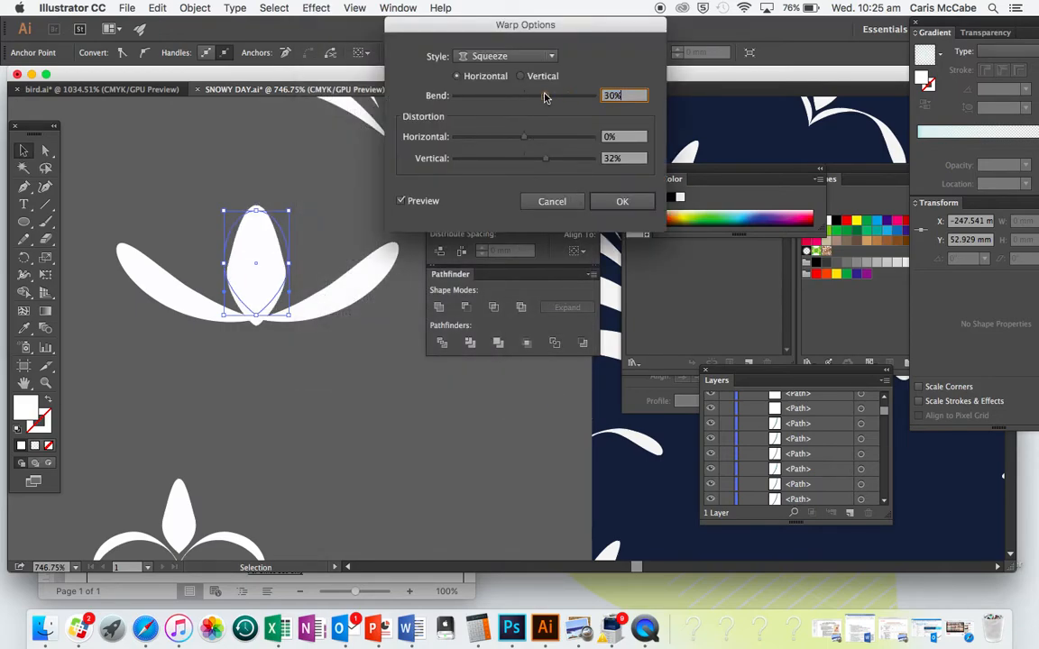
click(566, 161)
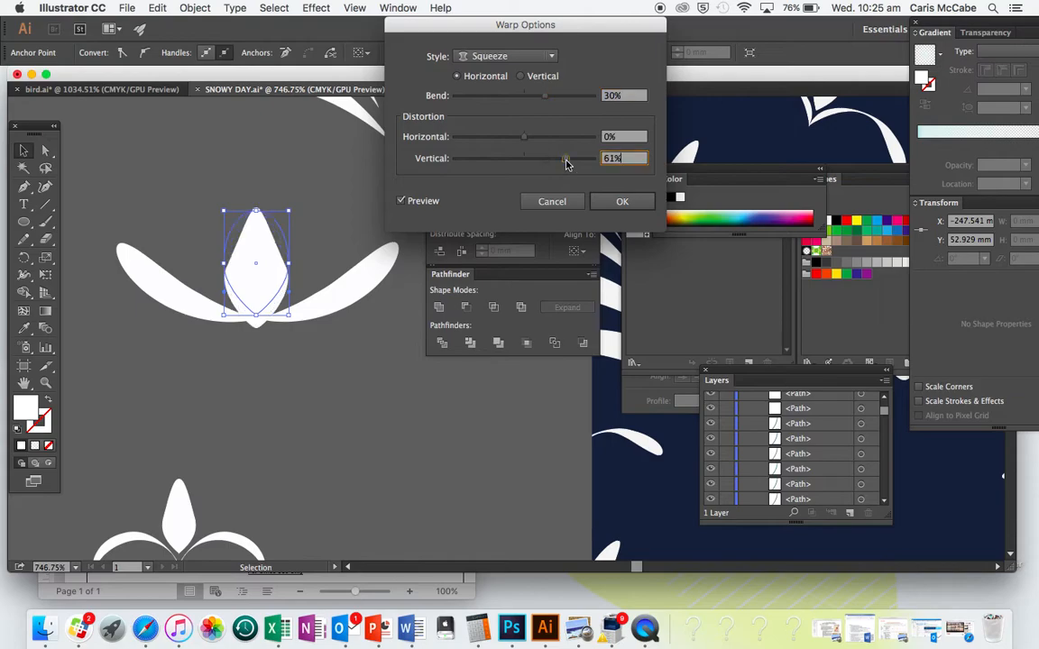
click(621, 199)
Step: Expand the appearance of the warped centre petal and move it up so its base sits where the side petals meet
click(189, 7)
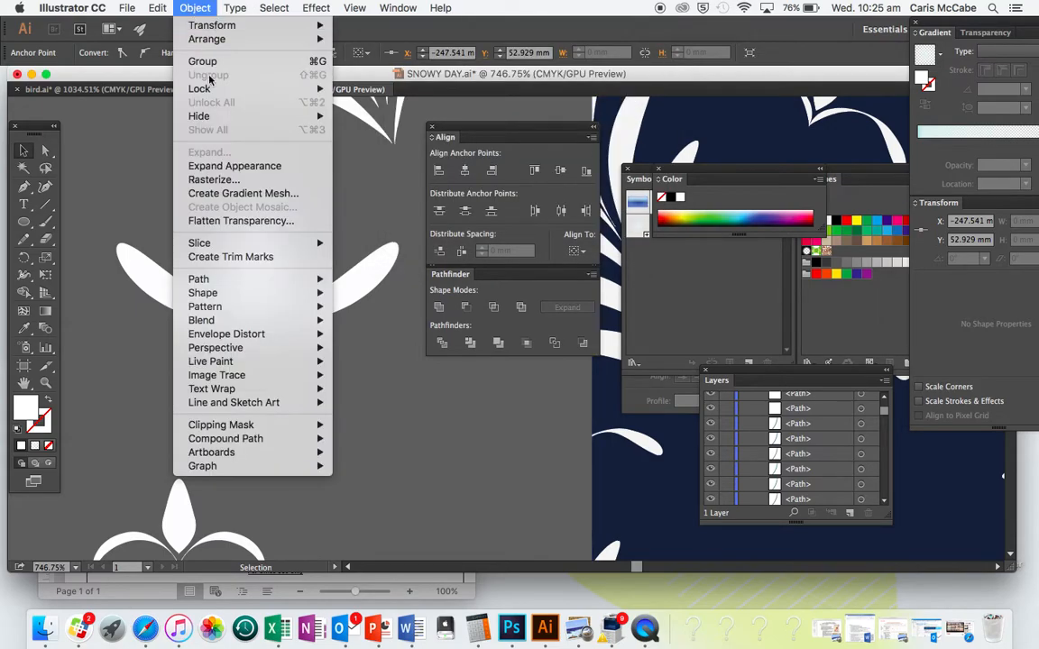
click(209, 164)
mouse_move(260, 283)
mouse_down()
mouse_move(259, 261)
mouse_move(258, 271)
mouse_up()
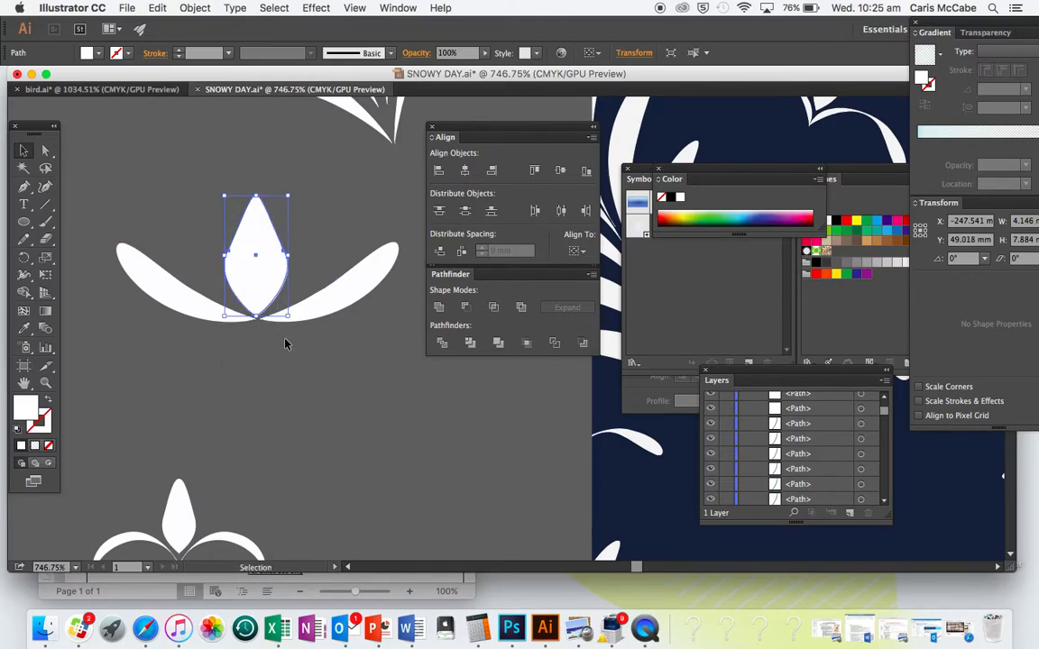
click(285, 343)
click(257, 295)
scroll(290, 364, up, 5)
drag(235, 277, 239, 279)
click(269, 377)
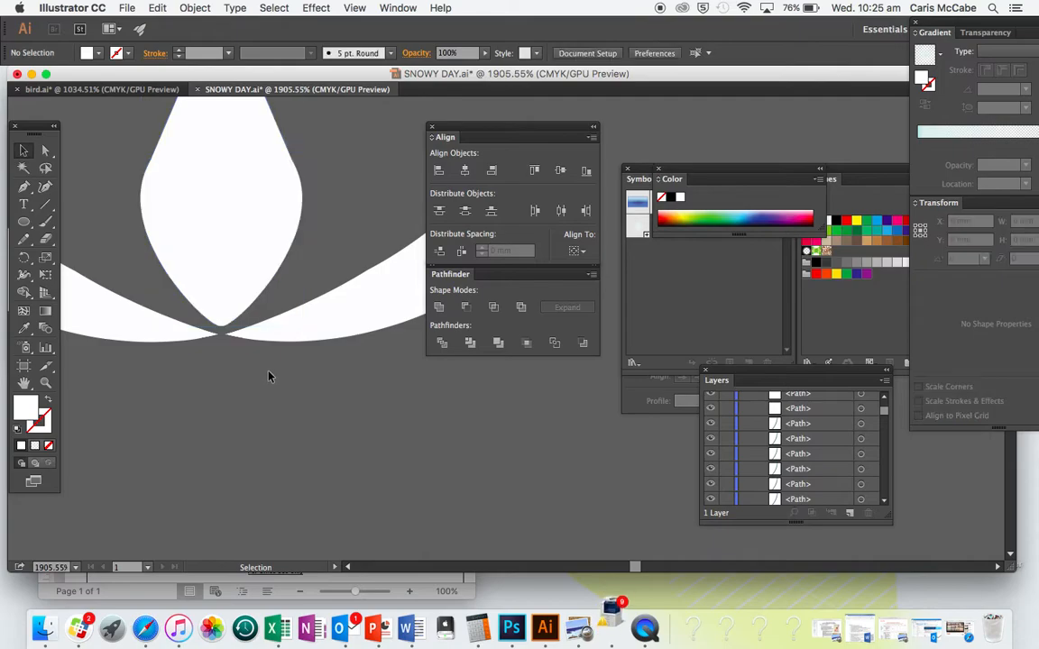
Step: Group the centre petal and the curved petal pair into one bud motif
scroll(269, 376, down, 4)
drag(208, 337, 366, 410)
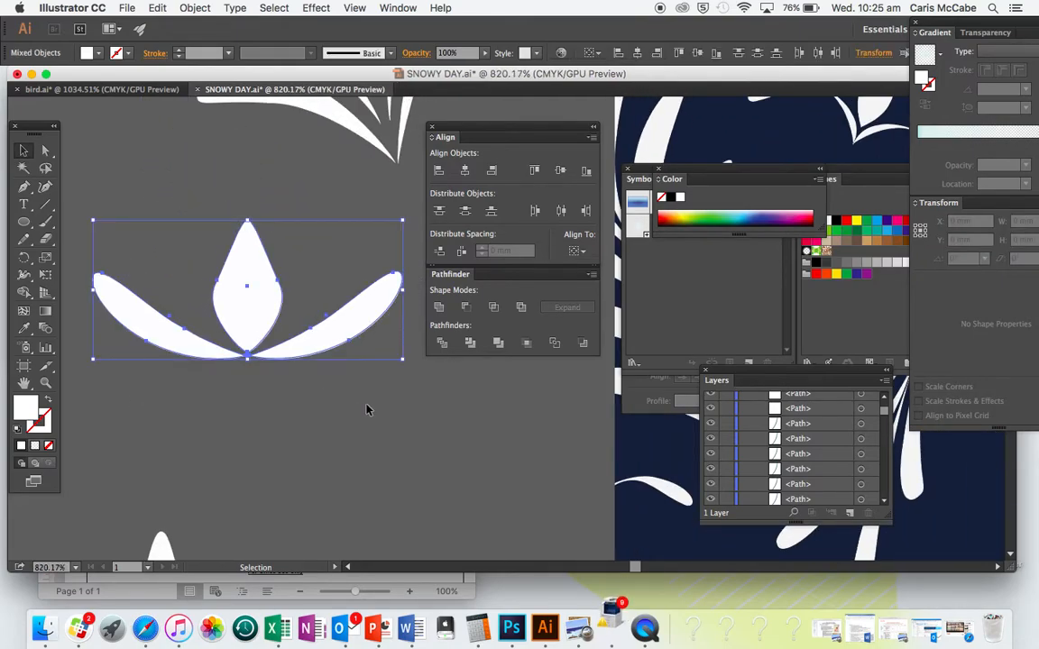
key(super+g)
Step: Draw a white square about 26.9 mm wide beside the leaf sprig
scroll(366, 410, down, 4)
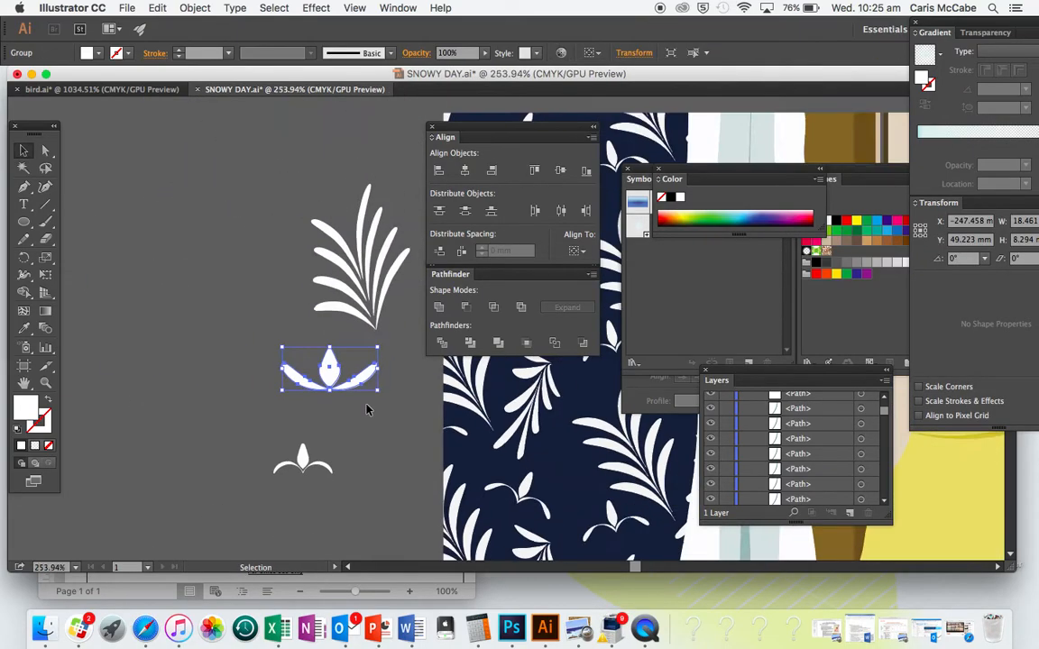
drag(25, 219, 50, 214)
drag(104, 184, 152, 254)
key(v)
drag(113, 153, 177, 229)
Step: Fill the square with a dark navy blue
double_click(20, 409)
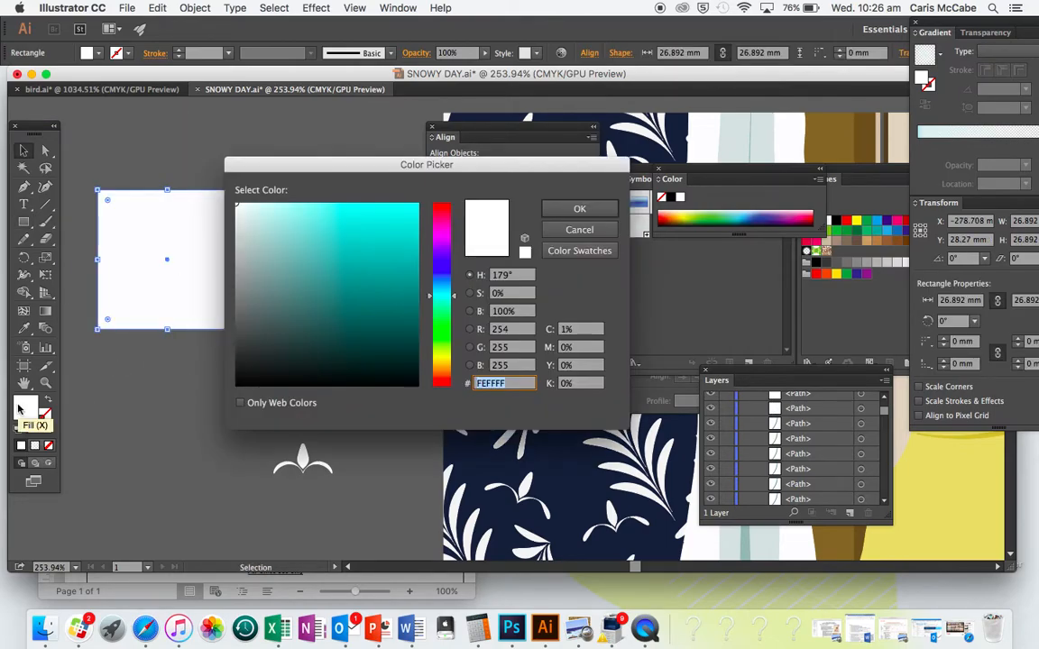
drag(445, 287, 441, 279)
click(414, 356)
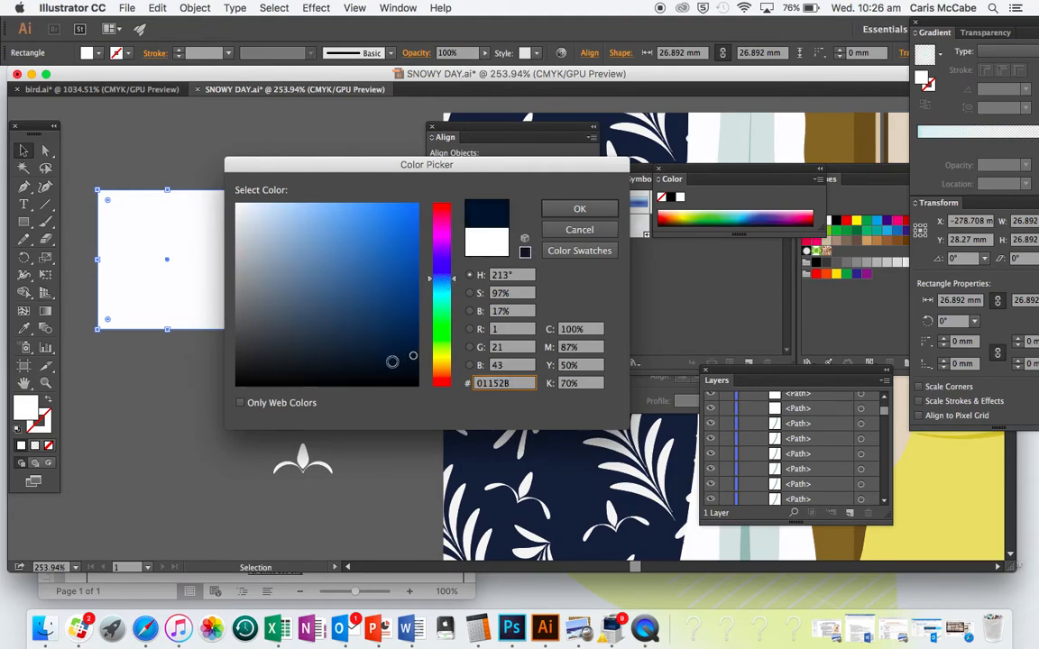
click(566, 210)
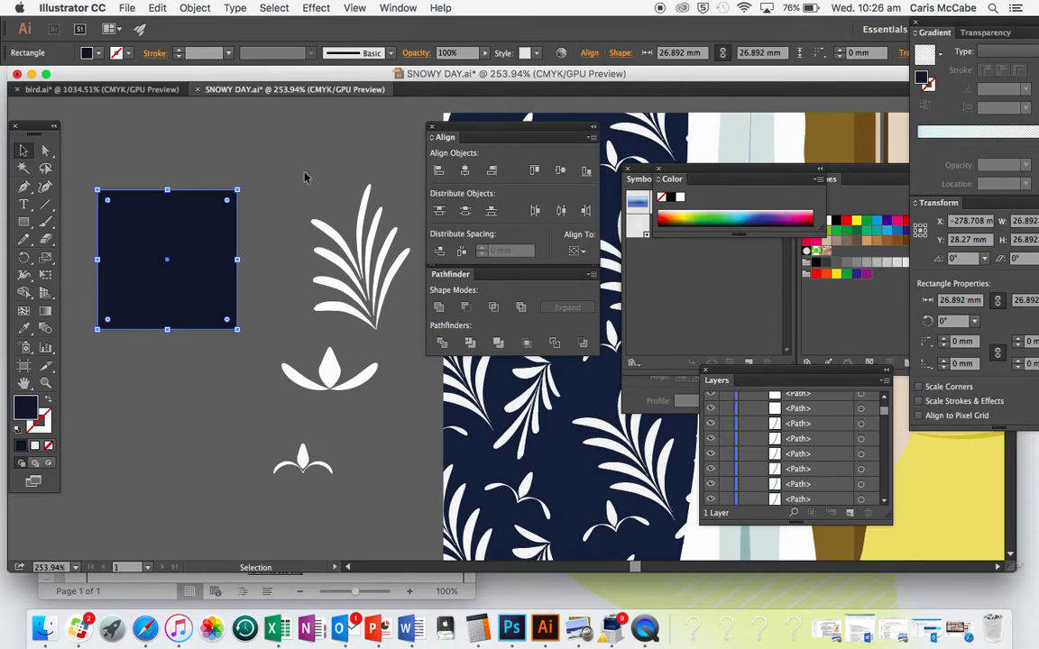
Step: Scale the grouped leaf sprig down to about 12.5 mm wide and 18.5 mm high
click(358, 283)
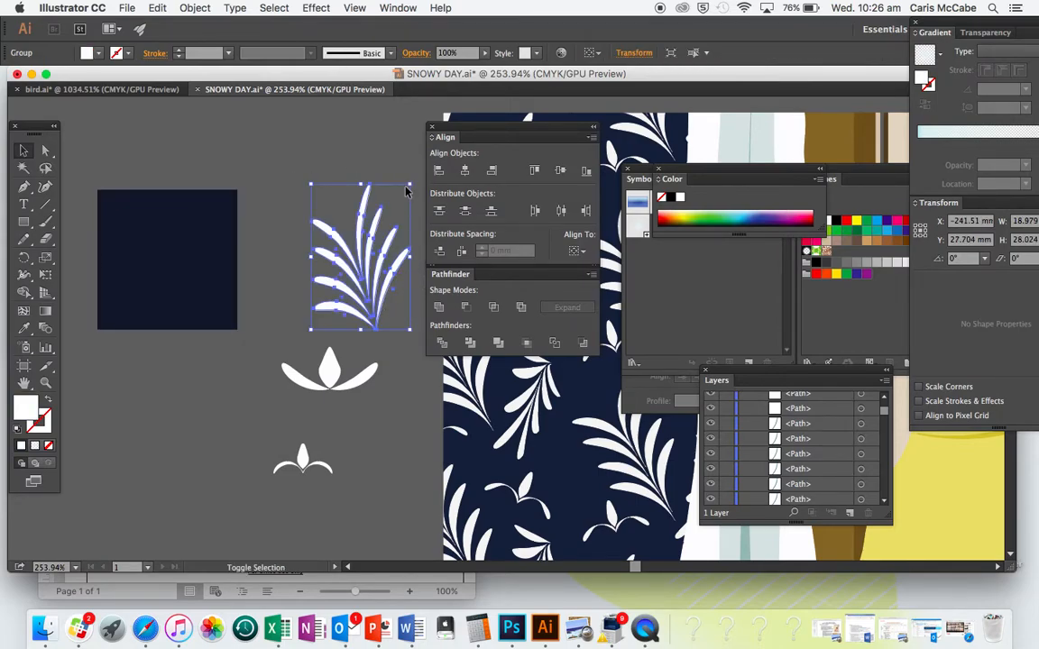
drag(408, 187, 377, 233)
drag(326, 288, 107, 249)
click(310, 236)
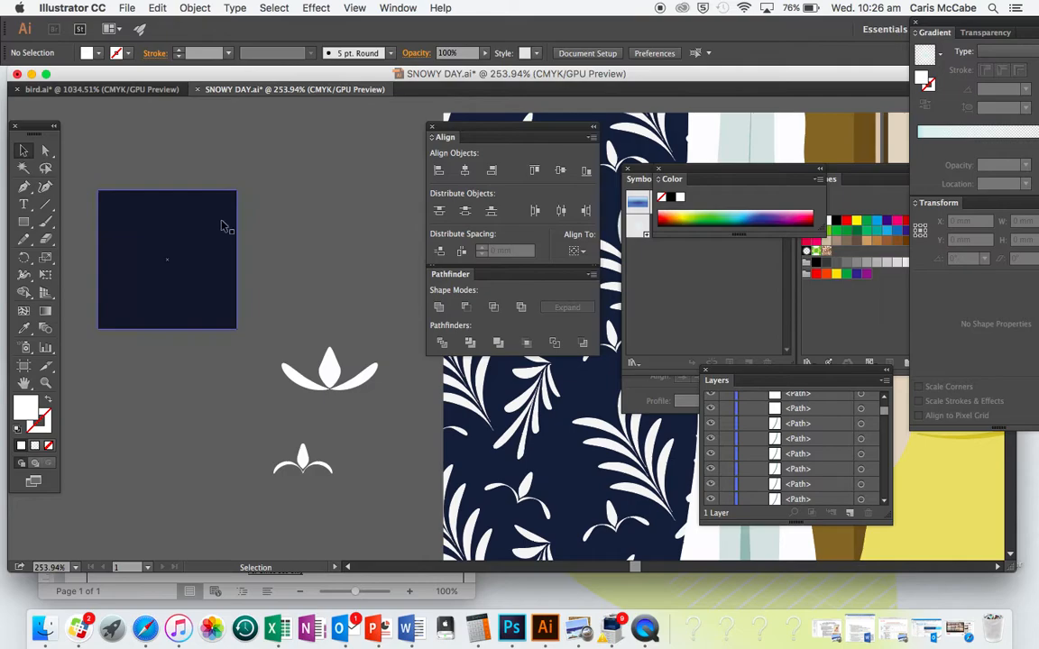
key(super+z)
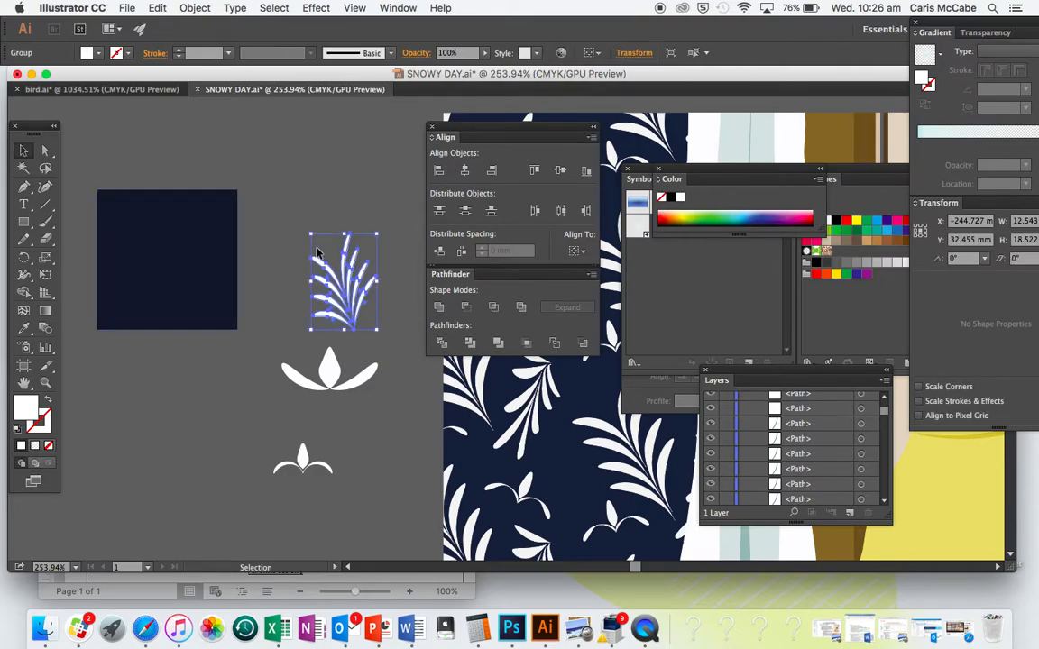
Step: Bring the leaf sprig to the front and place it in the upper-left area of the navy square
click(195, 7)
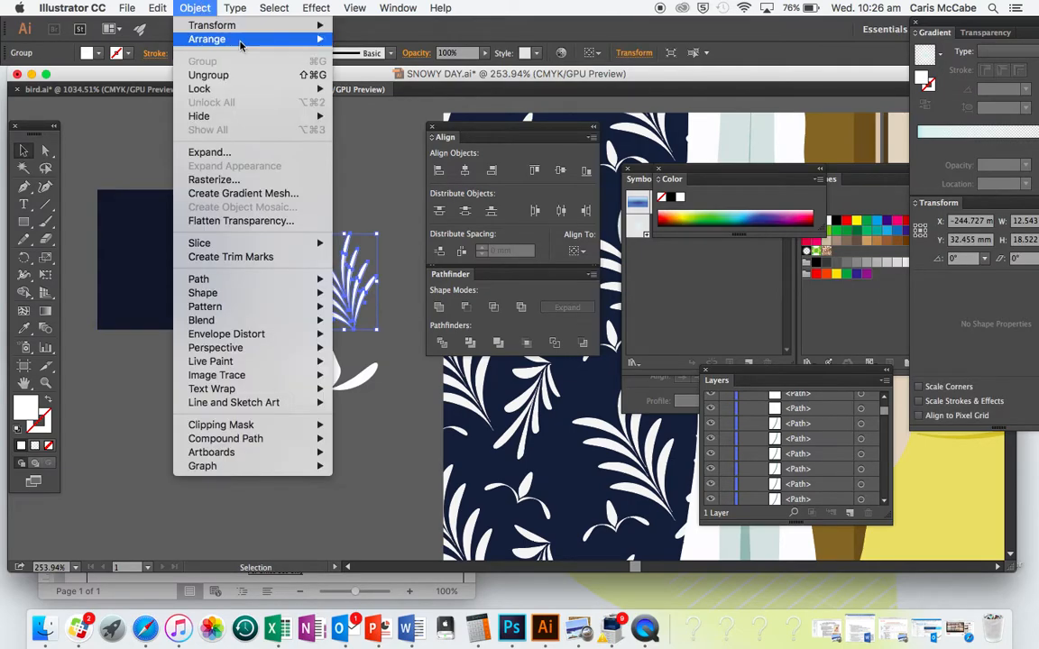
mouse_move(297, 39)
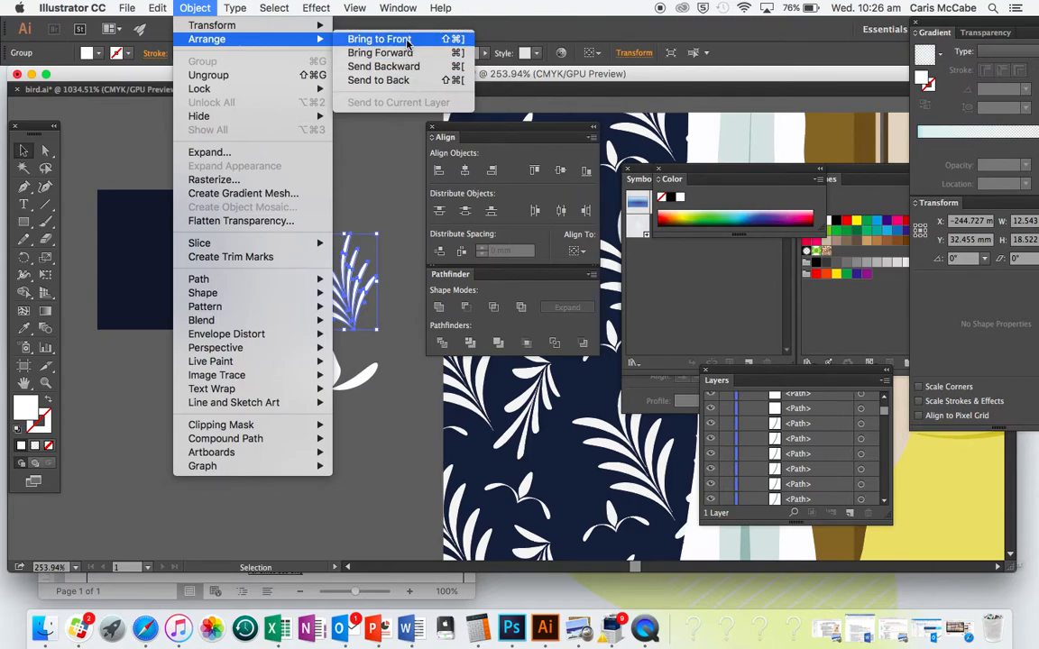
click(407, 40)
drag(332, 273, 132, 230)
drag(185, 285, 181, 275)
drag(148, 240, 126, 242)
Step: Make a reflected copy of the sprig across the vertical axis and place it in the right half of the square
click(194, 8)
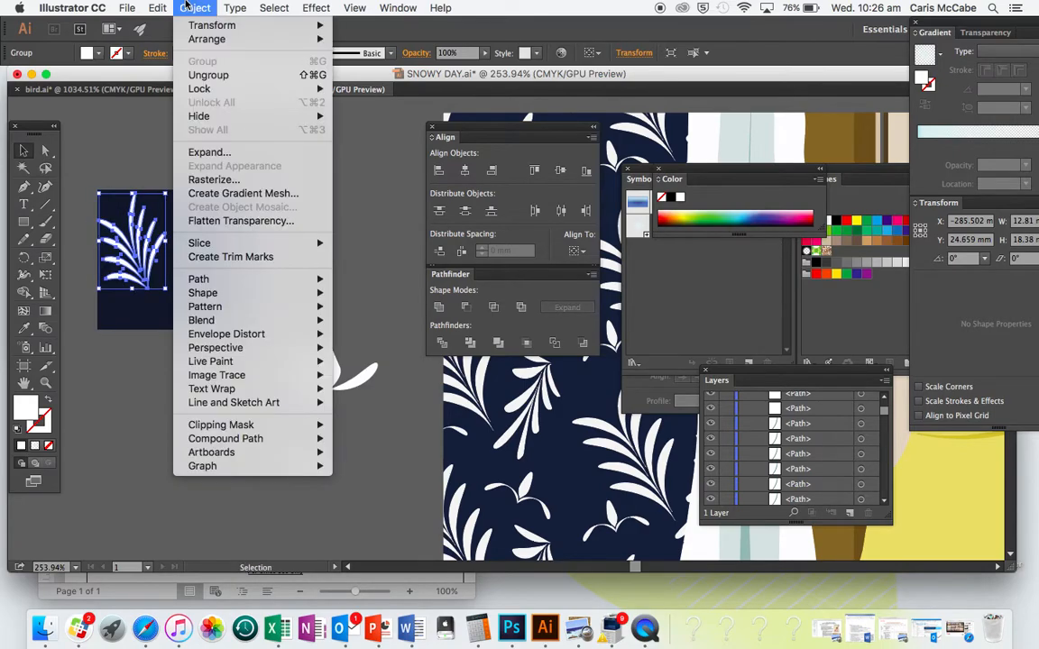
mouse_move(212, 25)
click(371, 80)
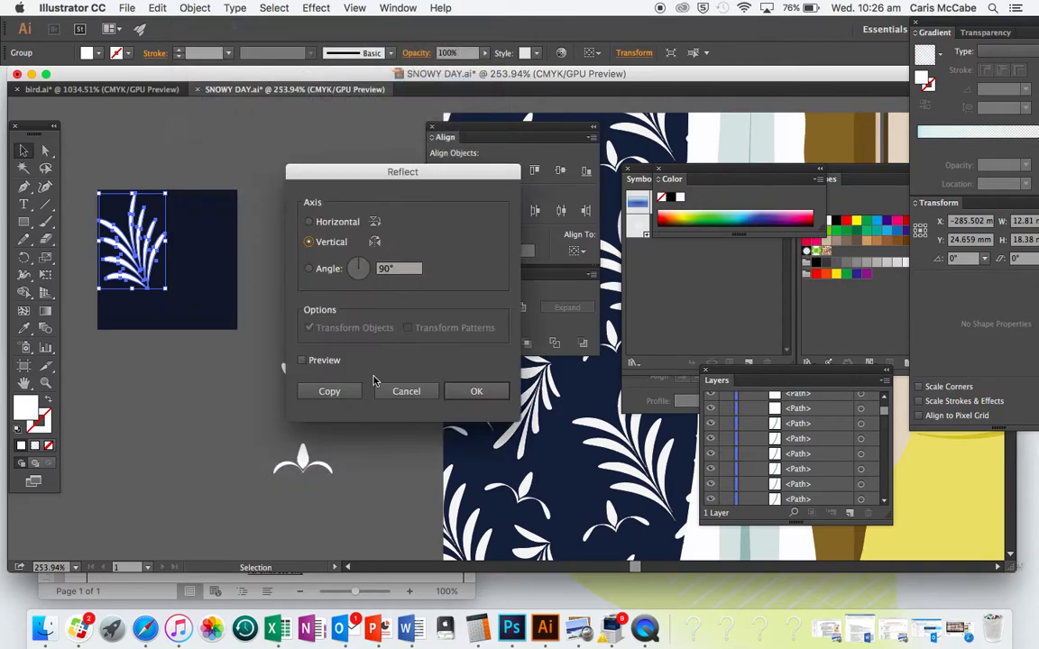
click(333, 391)
drag(144, 241, 213, 271)
scroll(267, 308, down, 2)
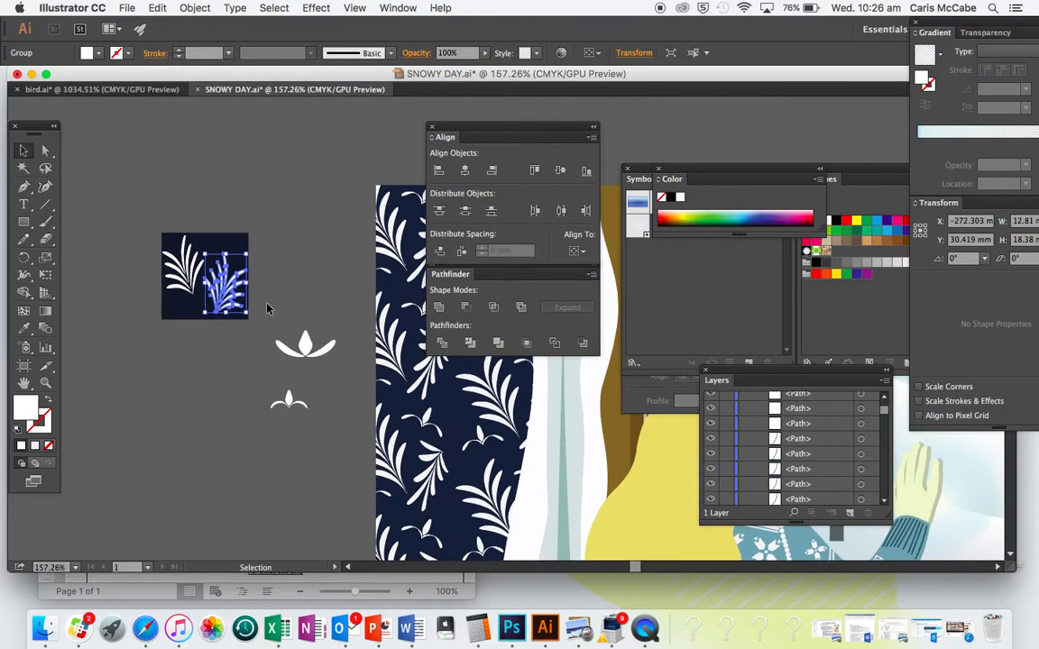
scroll(267, 308, up, 3)
scroll(267, 308, up, 2)
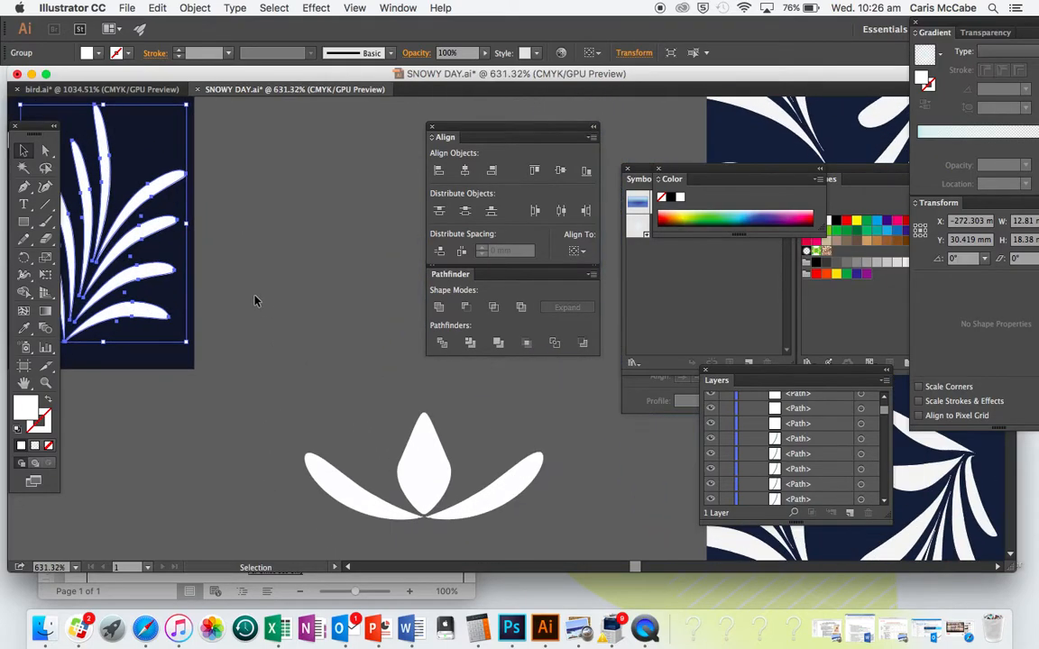
drag(185, 223, 163, 227)
click(257, 242)
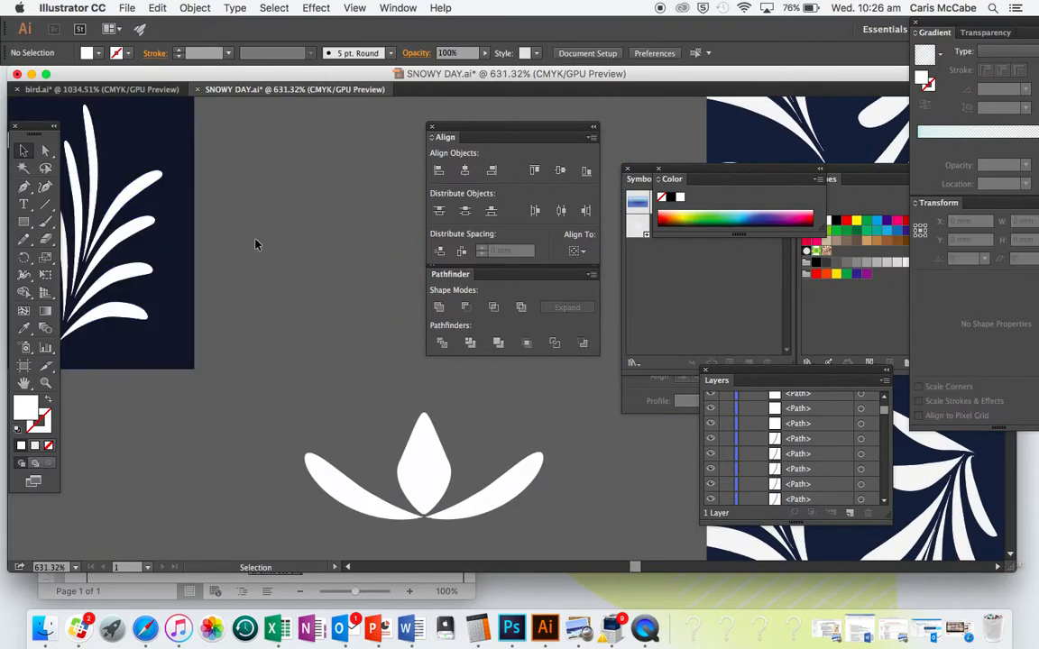
Step: Rotate the mirrored sprig clockwise so it leans outward, and shift it into the lower-right area of the square
scroll(257, 242, left, 5)
click(319, 188)
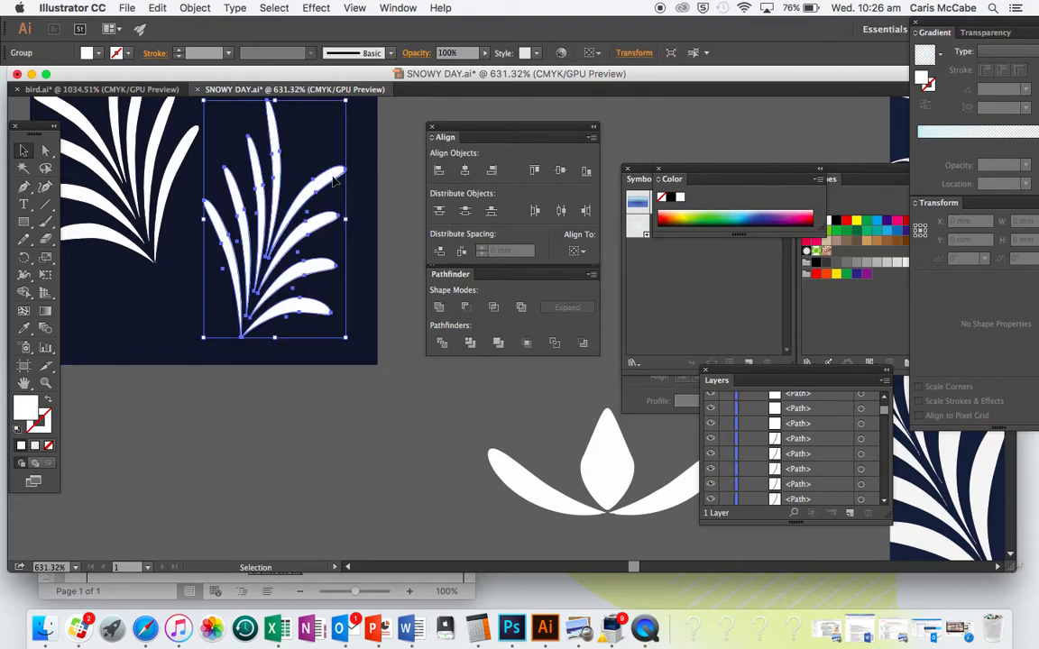
scroll(314, 201, up, 3)
drag(342, 149, 357, 192)
click(410, 255)
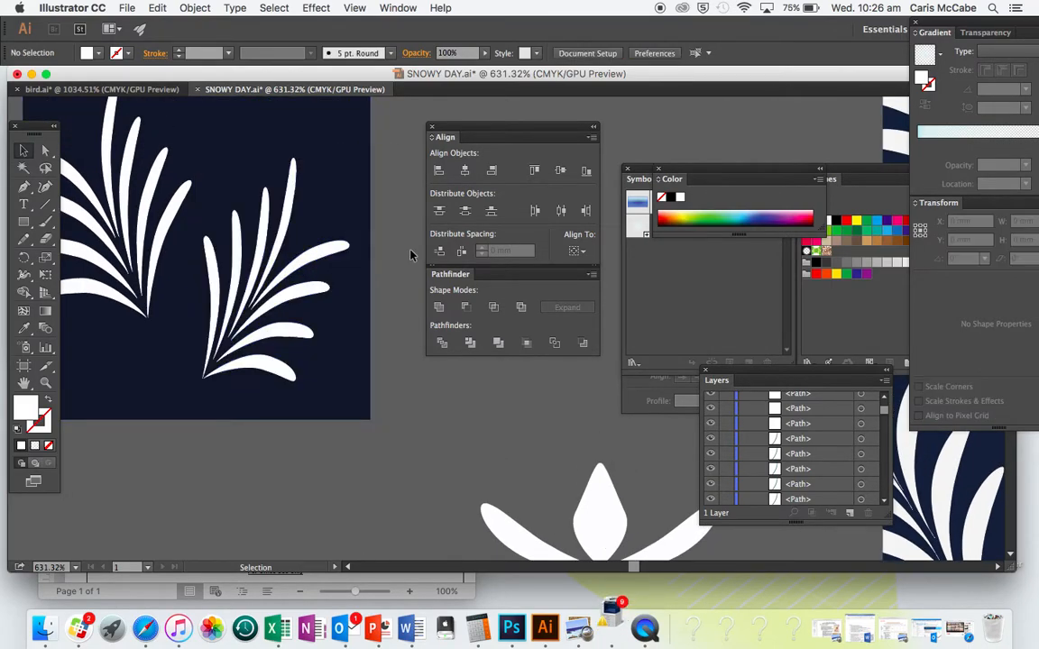
scroll(411, 255, down, 4)
click(344, 180)
scroll(345, 187, up, 2)
scroll(346, 188, up, 1)
drag(343, 120, 365, 136)
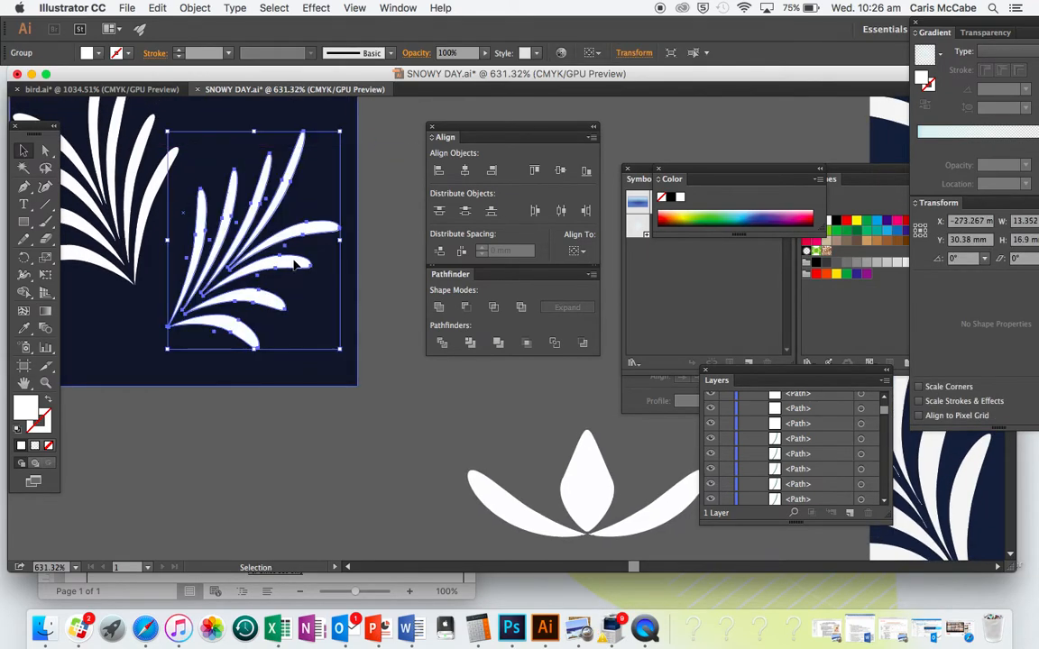
drag(274, 263, 280, 288)
click(414, 327)
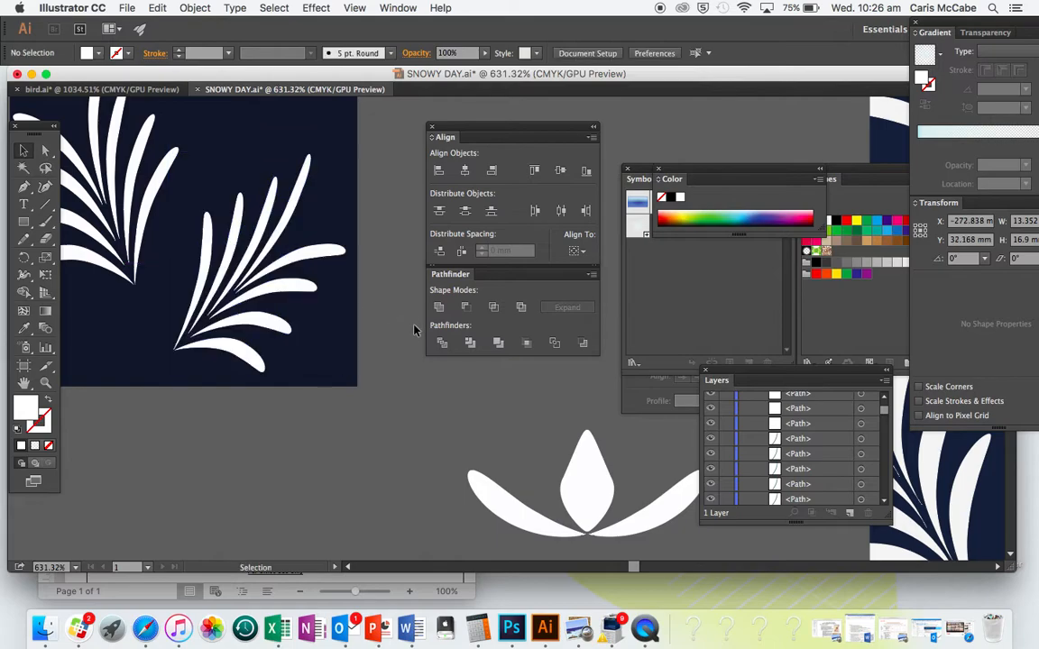
Step: Narrow the upper-left sprig slightly and reposition it just inside the edge of the navy square
scroll(413, 326, left, 8)
scroll(414, 326, up, 7)
scroll(414, 327, right, 3)
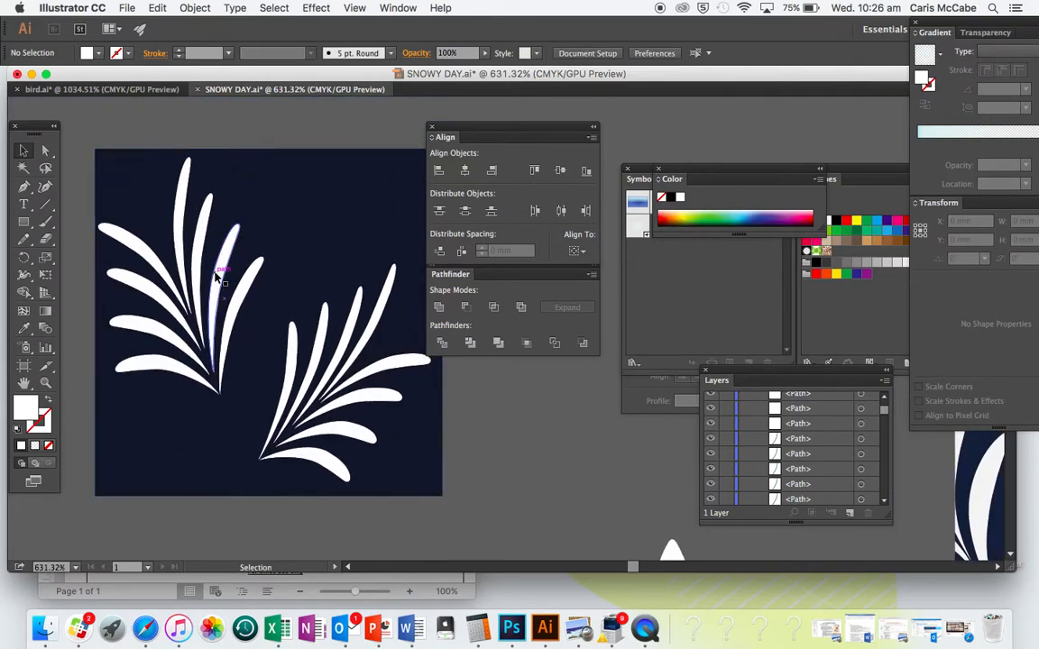
click(220, 273)
drag(98, 279, 118, 279)
drag(192, 280, 166, 255)
click(220, 494)
Step: Scale the grouped three-petal bud down to about 10.3 mm wide and 4.6 mm high
scroll(220, 496, down, 2)
scroll(219, 496, right, 3)
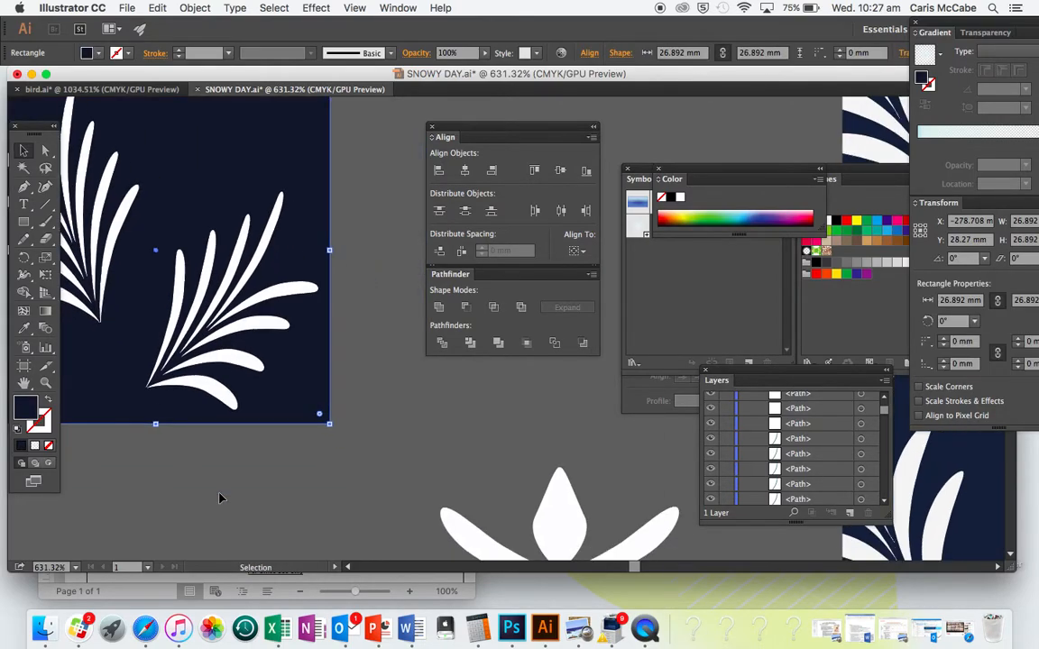
click(671, 538)
scroll(666, 475, down, 4)
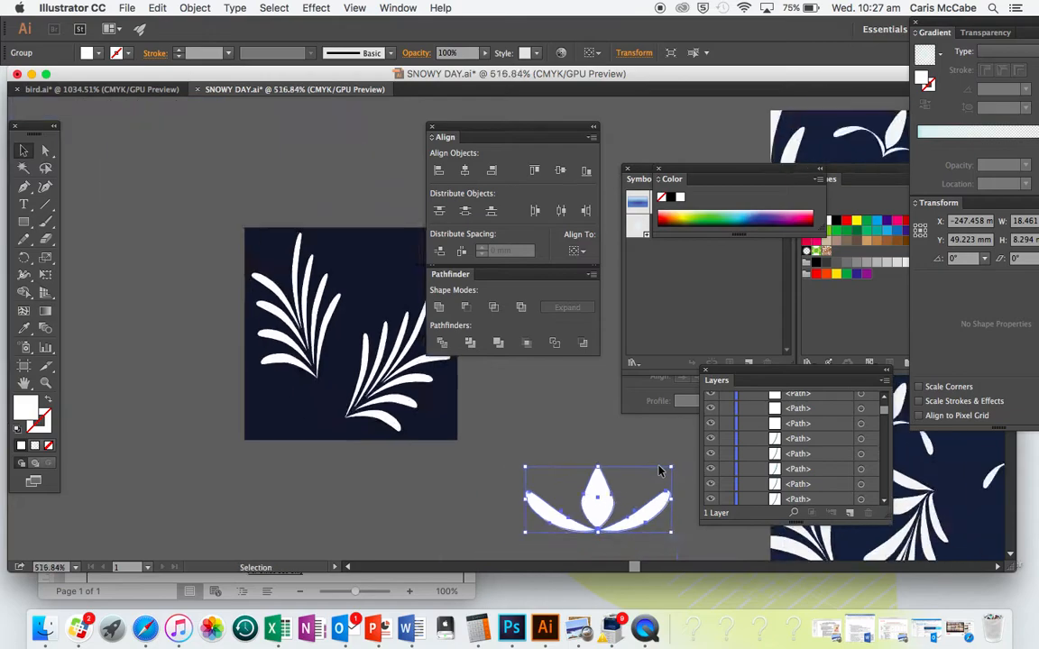
drag(669, 521, 618, 497)
Step: Move the bud to the upper-right area of the navy square and bring it to the front
scroll(434, 500, right, 5)
scroll(433, 500, up, 1)
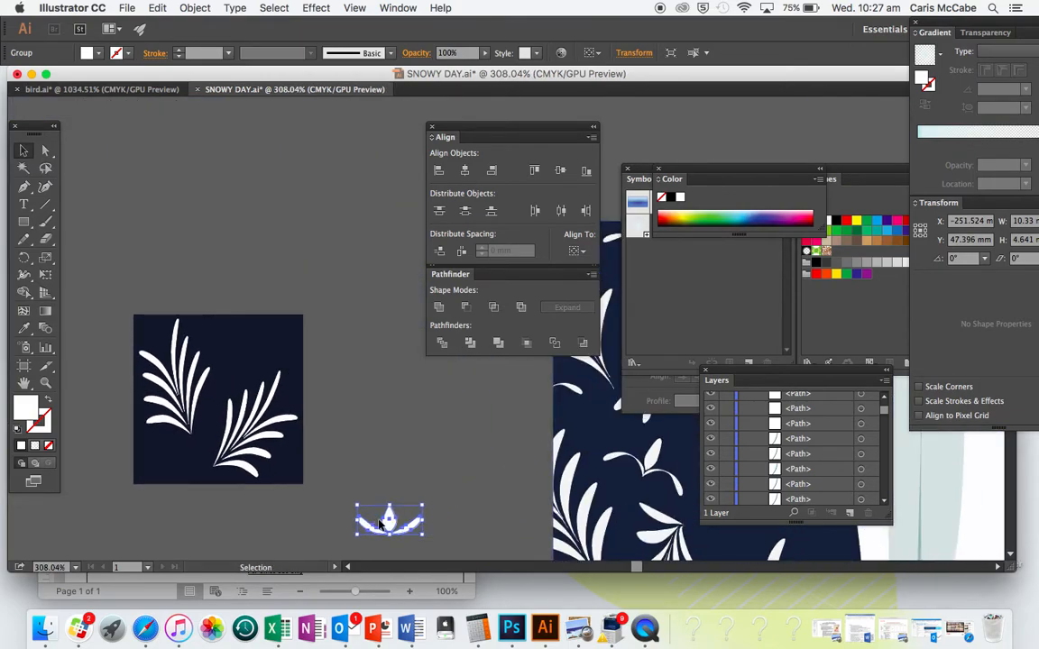
drag(379, 524, 254, 348)
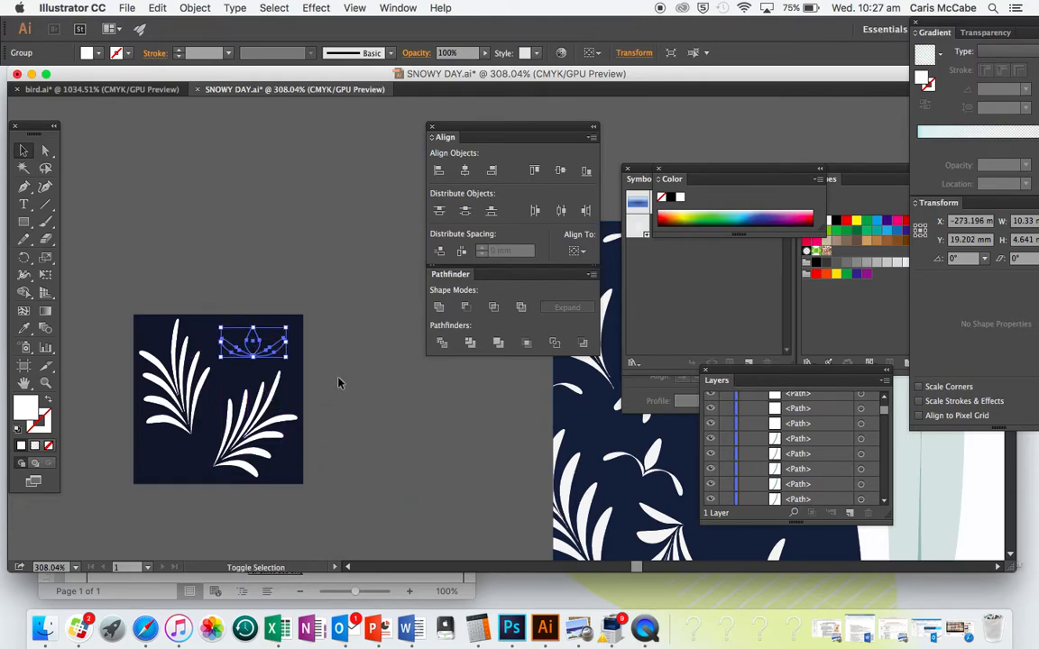
key(shift+super+])
Step: Place a slightly smaller copy of the bud in the lower-left corner of the navy square
drag(256, 345, 195, 445)
click(213, 502)
scroll(213, 502, up, 3)
scroll(213, 502, left, 1)
scroll(213, 502, up, 1)
click(262, 492)
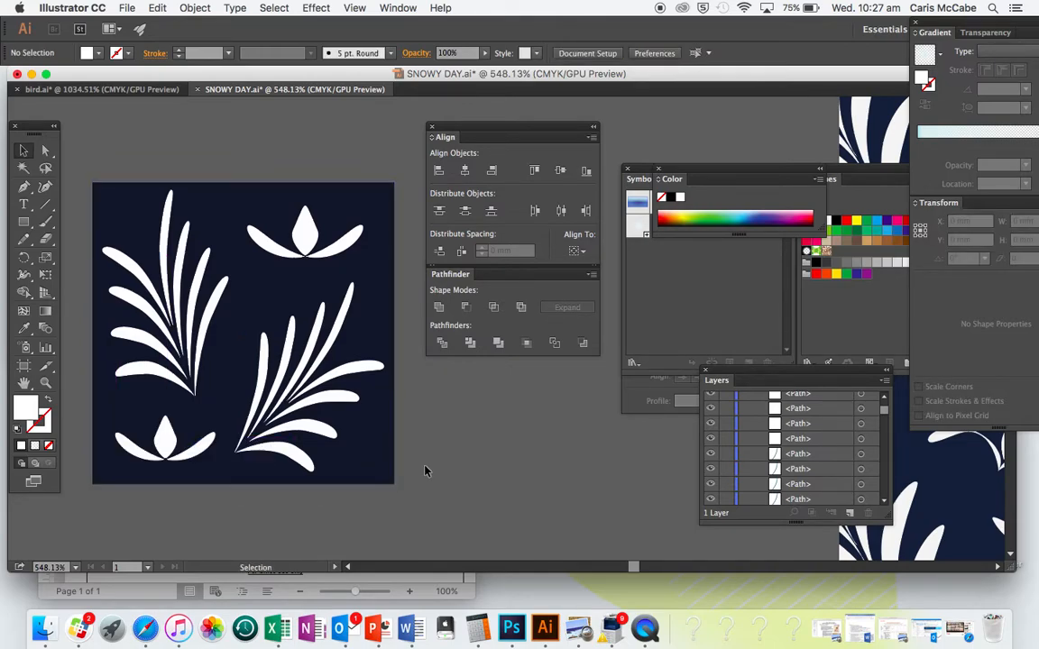
Step: Group the navy square with its two sprigs and two buds
scroll(425, 470, down, 3)
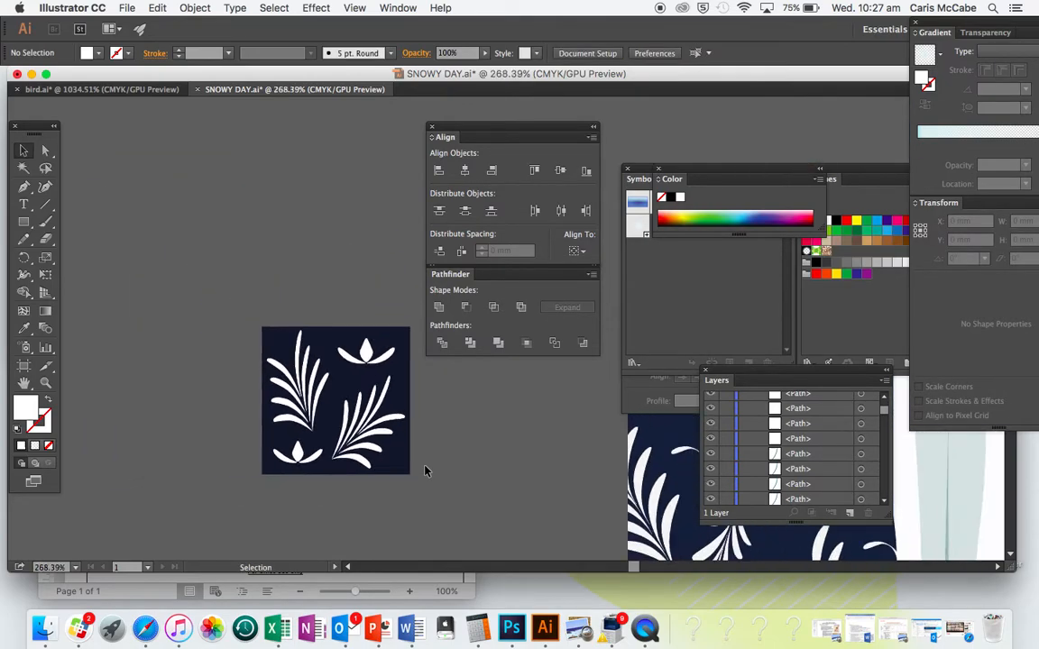
click(327, 435)
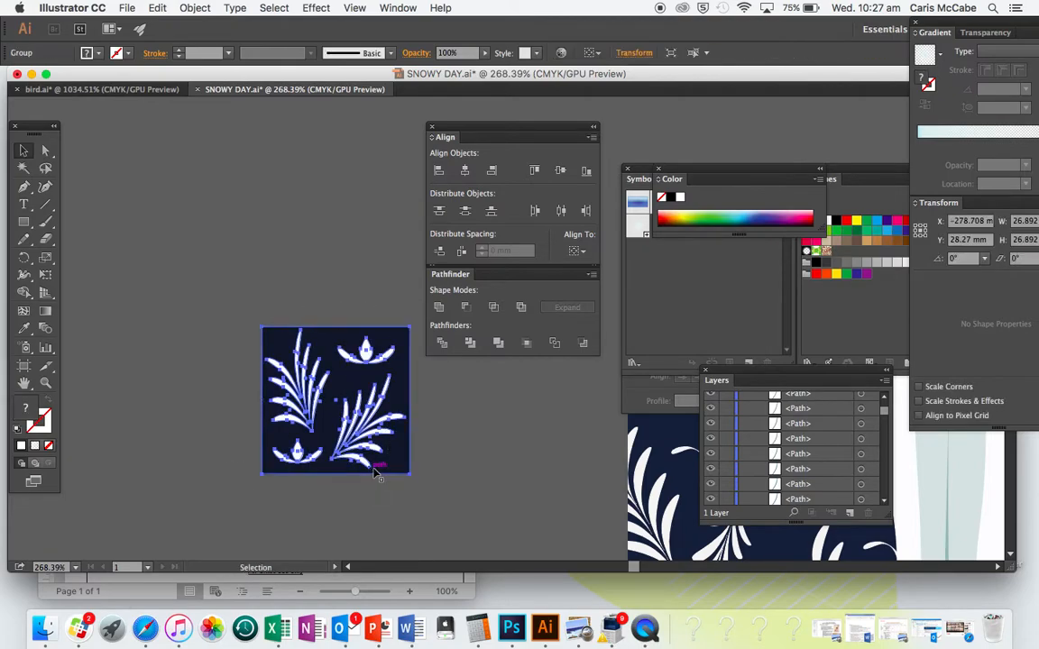
Step: Scale the grouped navy tile down to about 18.07 mm square
click(277, 186)
drag(262, 327, 360, 426)
click(421, 466)
scroll(420, 466, up, 10)
scroll(421, 466, up, 3)
scroll(420, 466, left, 2)
click(282, 389)
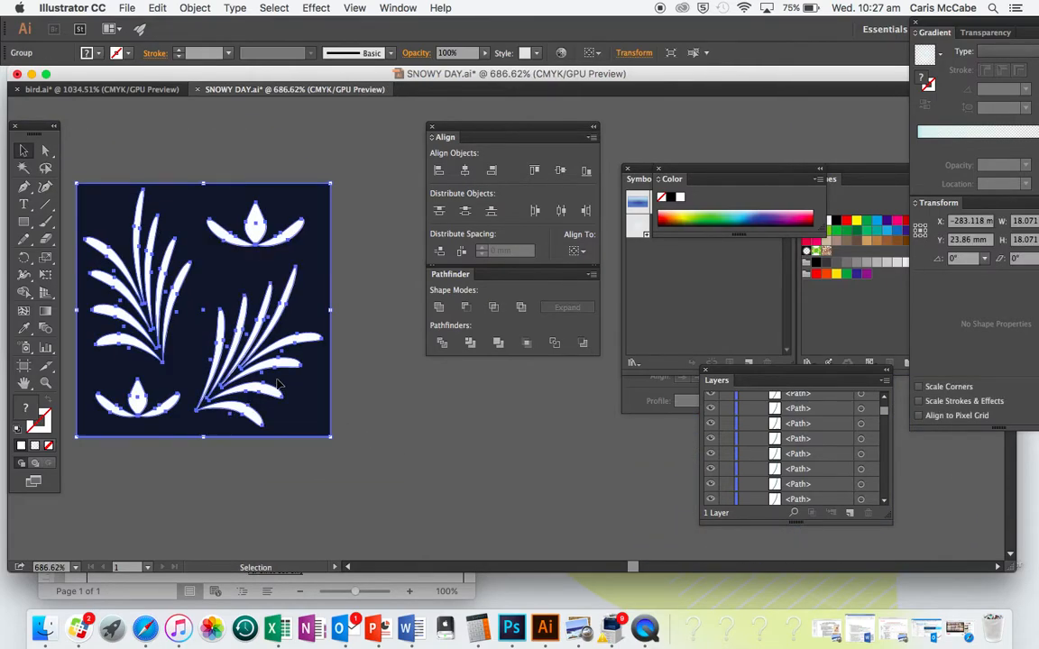
Step: Make a new pattern from the grouped tile and dismiss the notice about the new swatch
click(195, 8)
mouse_move(307, 307)
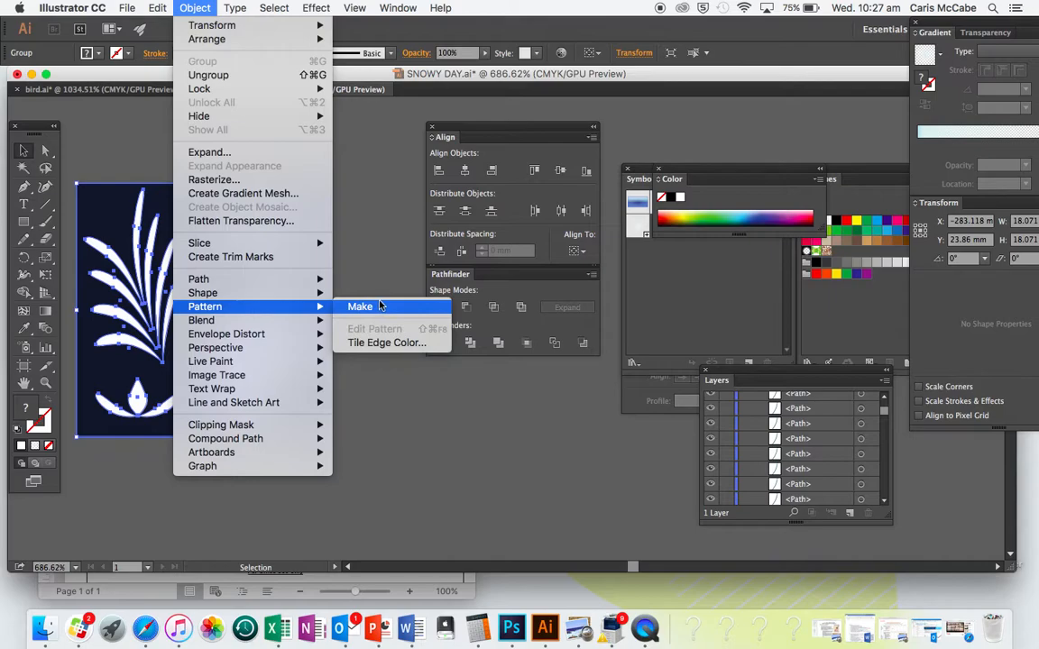
click(377, 307)
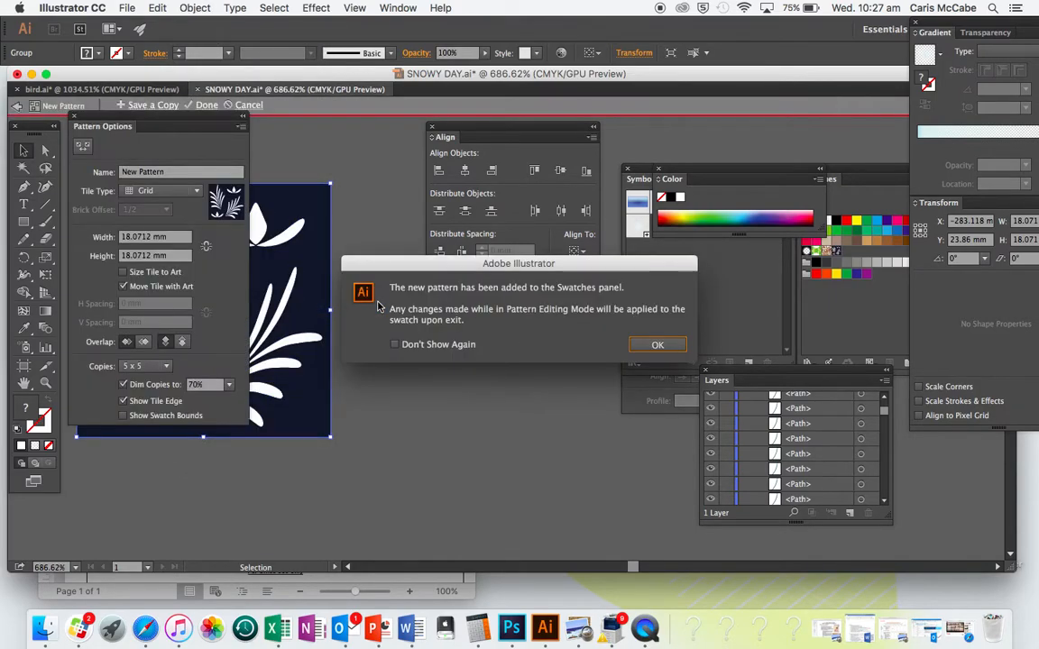
click(658, 344)
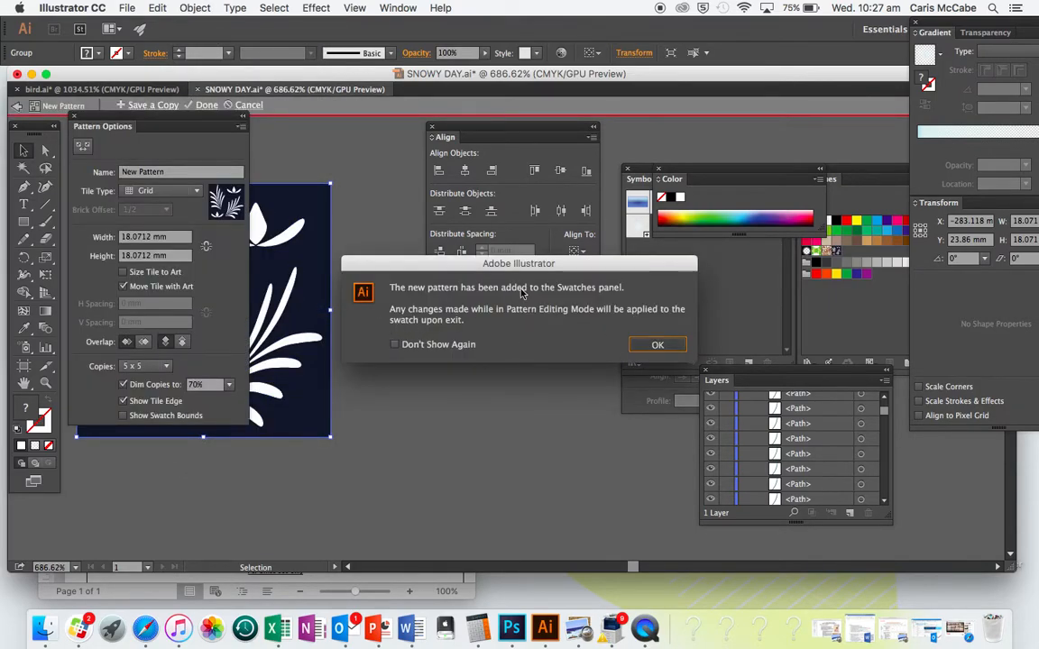
scroll(394, 379, right, 4)
scroll(395, 379, up, 3)
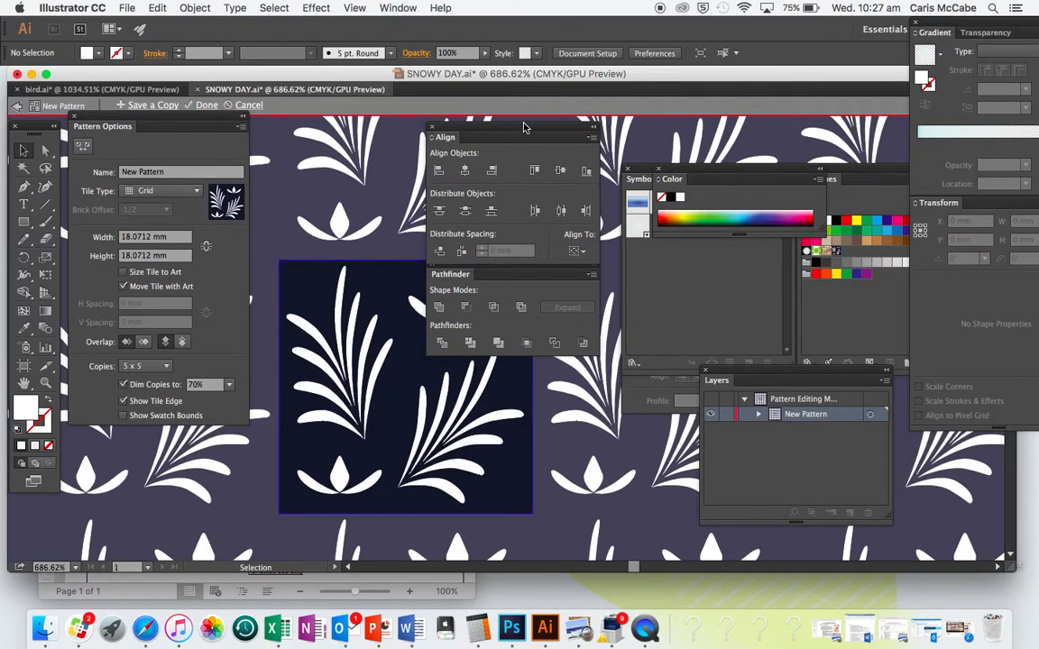
Step: Clear the Align and Pathfinder panels off the artwork and narrow the pattern tile to about 17.86 mm wide from its left edge
drag(523, 128, 830, 106)
drag(511, 267, 759, 169)
click(82, 145)
drag(279, 388, 285, 388)
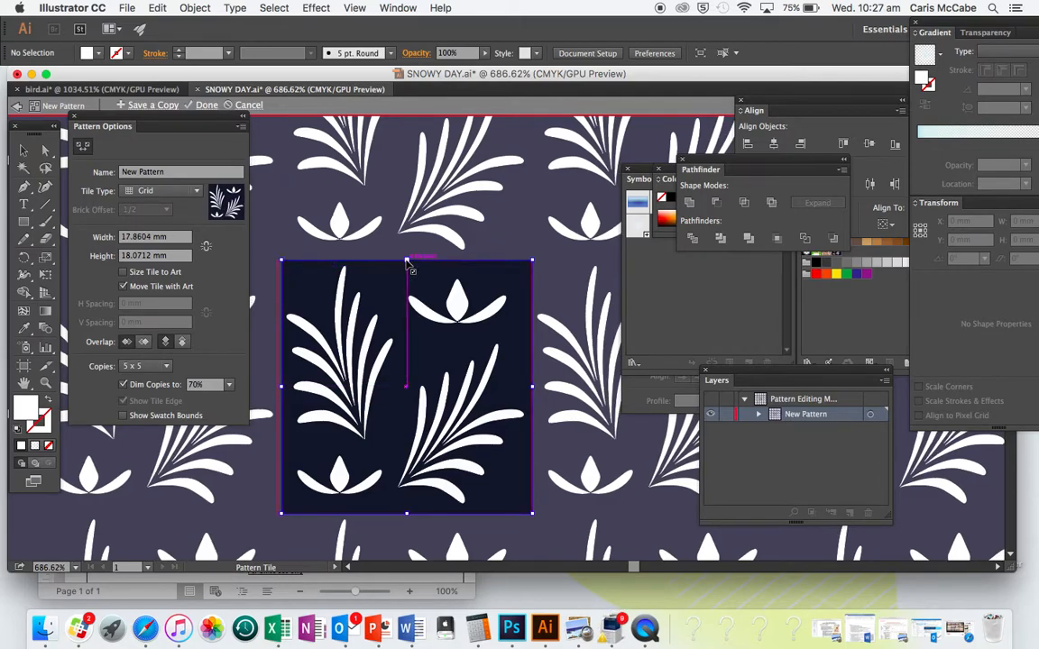
Step: Trim the pattern tile's top, right and bottom edges inward to about 17.72 mm wide and 17.74 mm high
scroll(407, 264, up, 5)
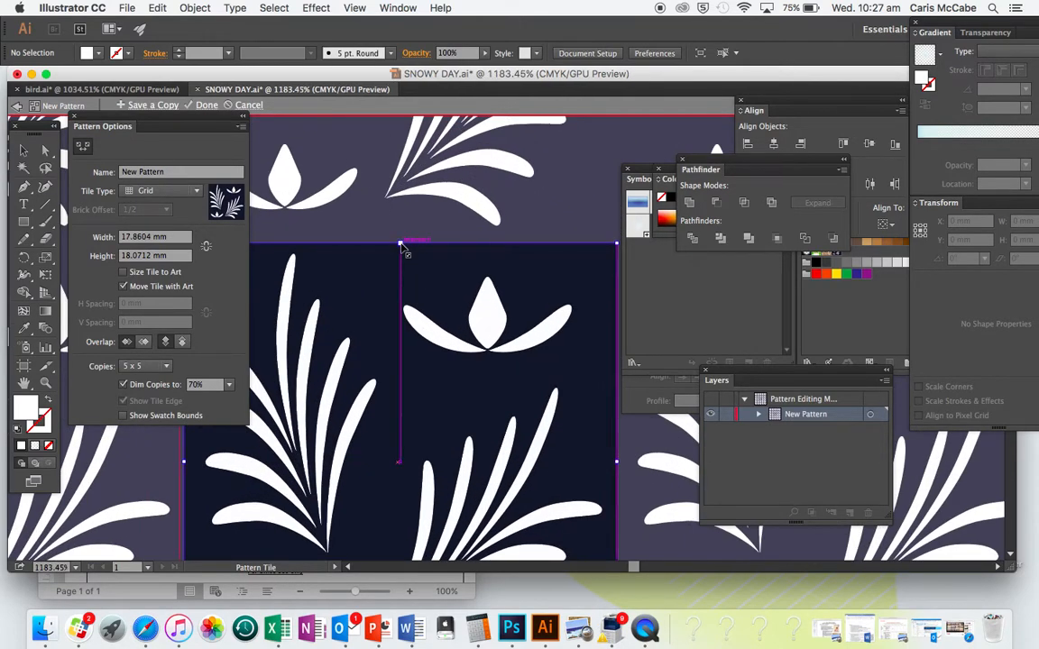
drag(401, 245, 403, 249)
scroll(443, 320, right, 5)
drag(471, 442, 468, 443)
scroll(471, 449, down, 10)
scroll(470, 449, left, 6)
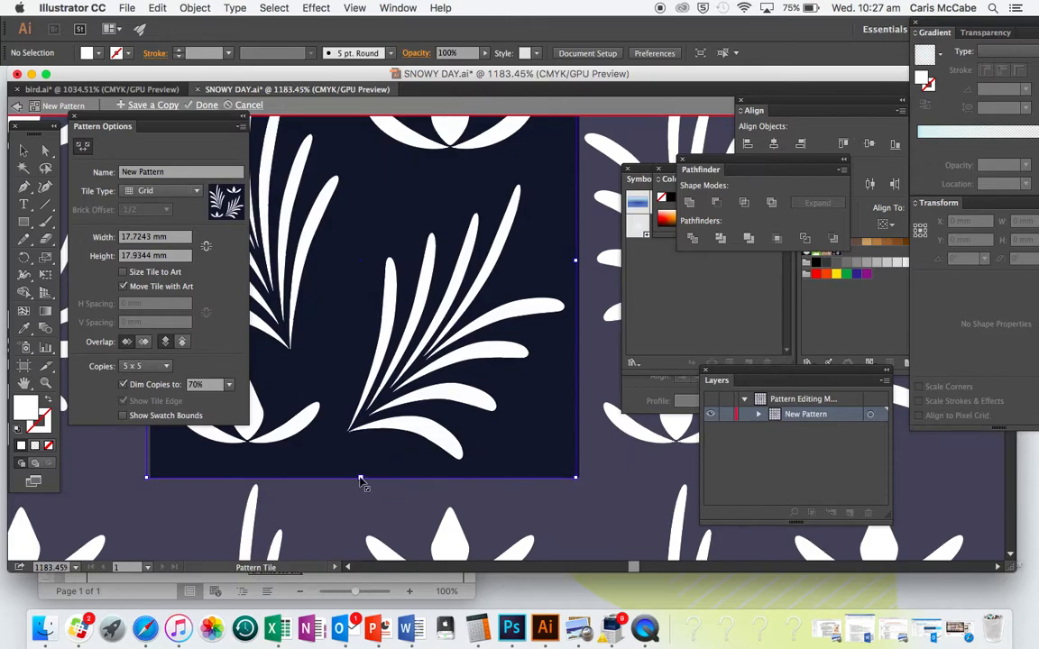
drag(359, 475, 360, 470)
key(super+0)
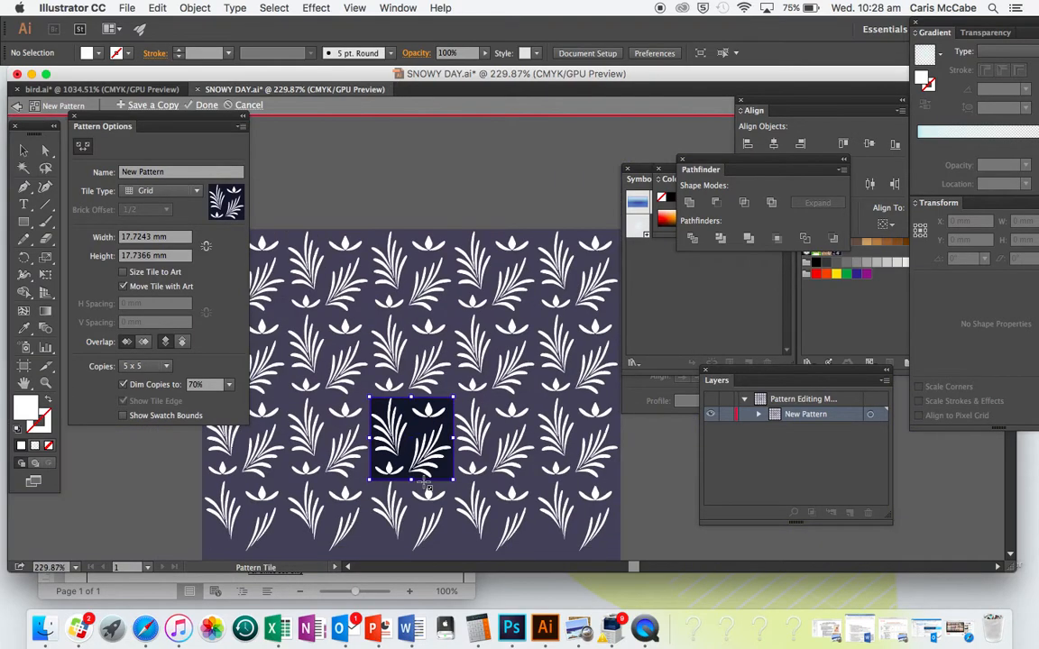
Step: Try the Brick by Row, Brick by Column and Grid tile types on the pattern
click(185, 191)
click(166, 221)
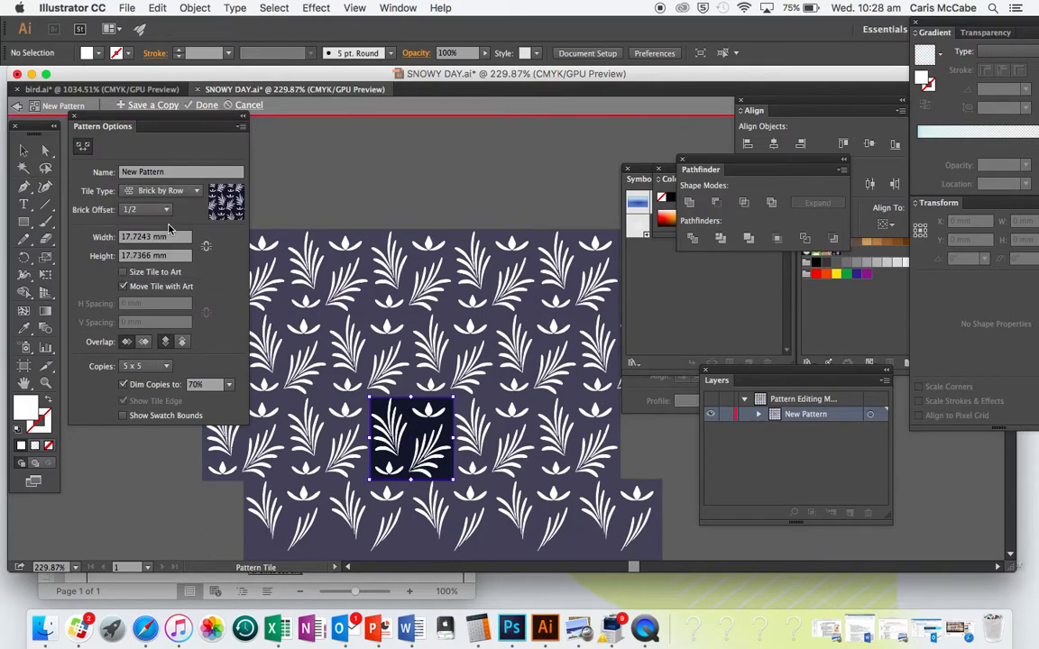
click(160, 190)
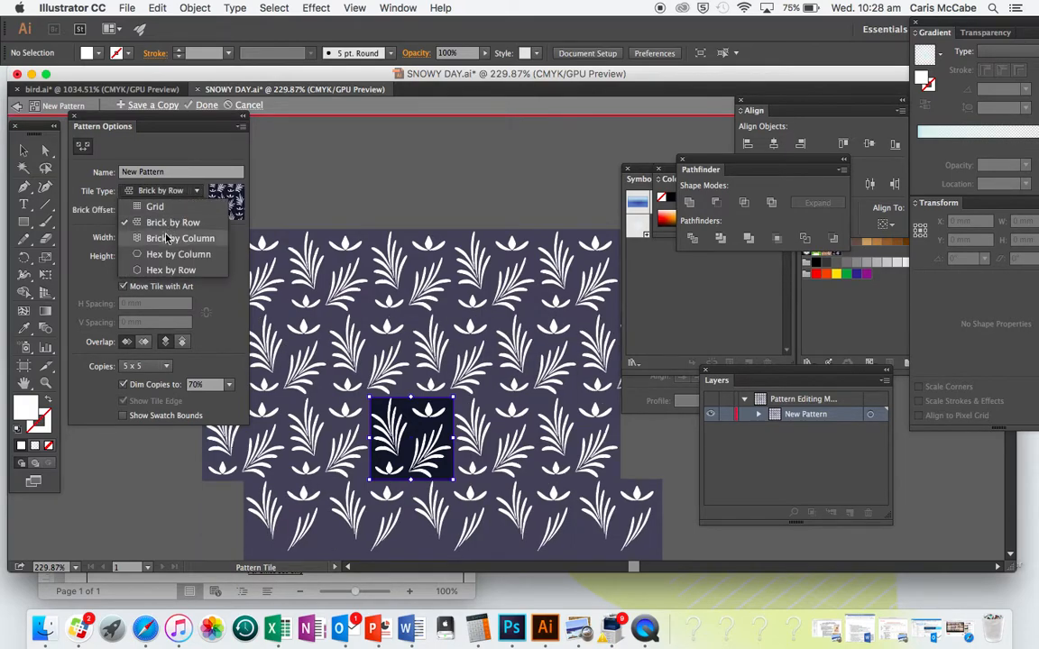
click(166, 235)
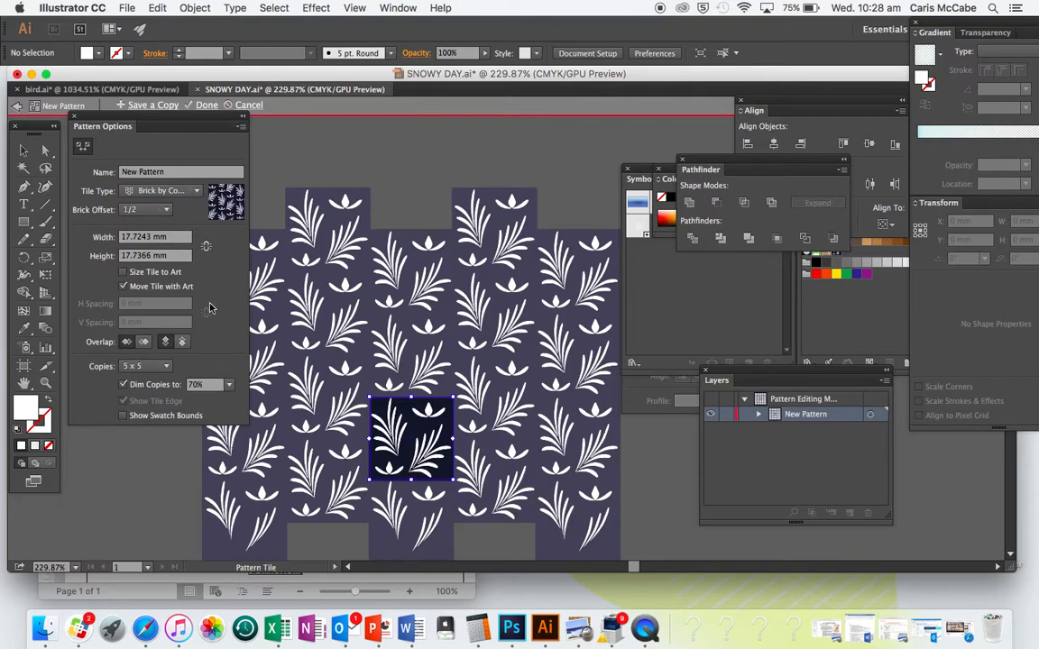
click(162, 190)
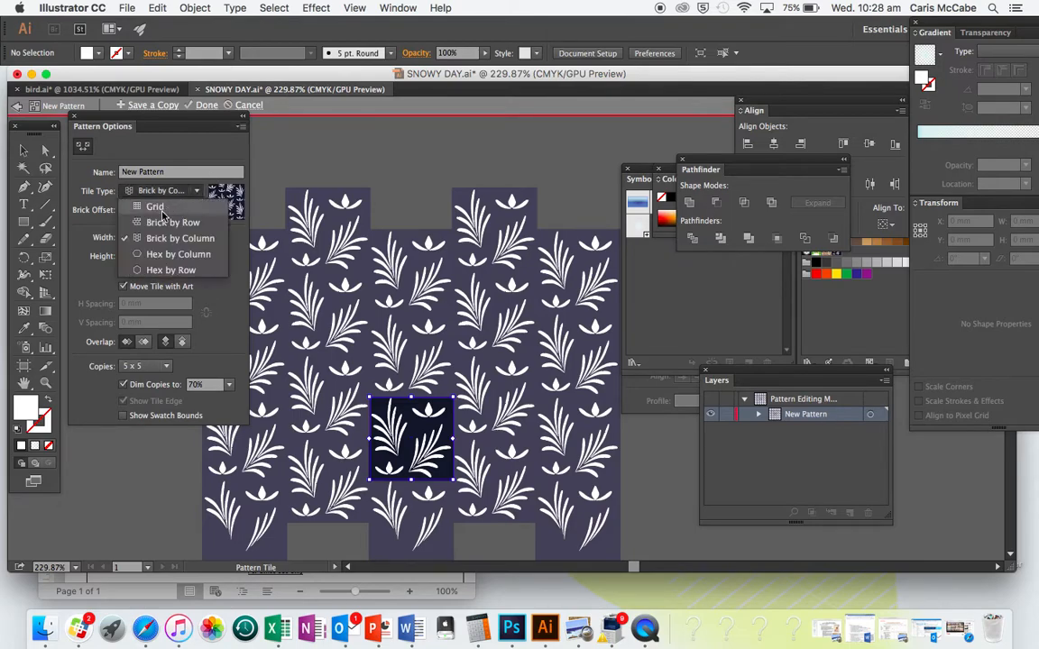
click(149, 173)
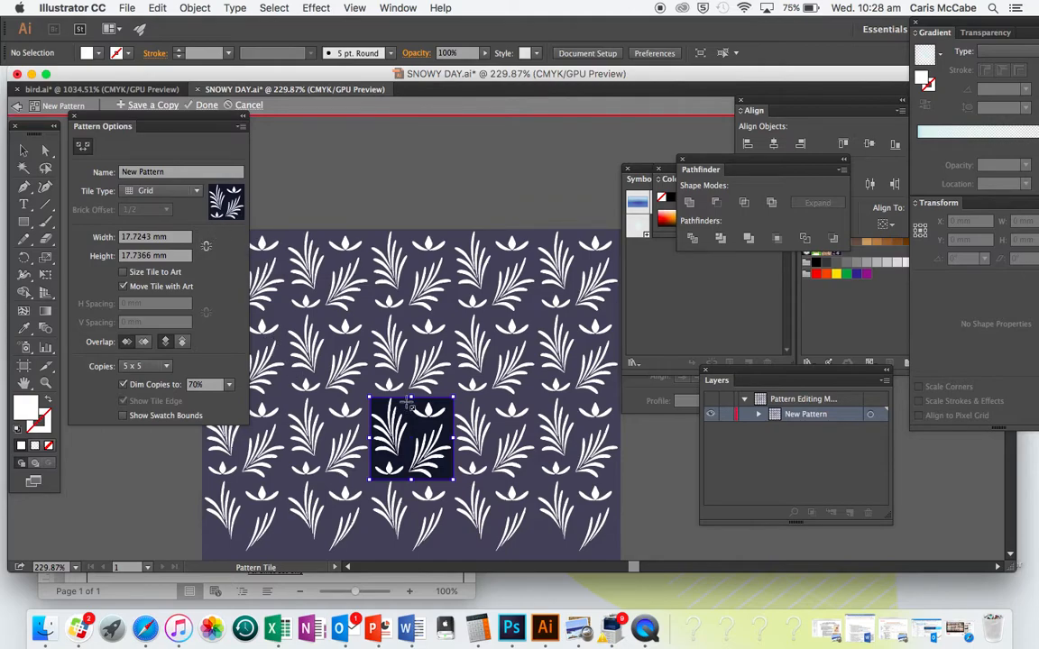
Step: Set the tile type to Brick by Column, save a copy named WALLPAPER PATTERN and finish editing the pattern
click(162, 190)
click(176, 236)
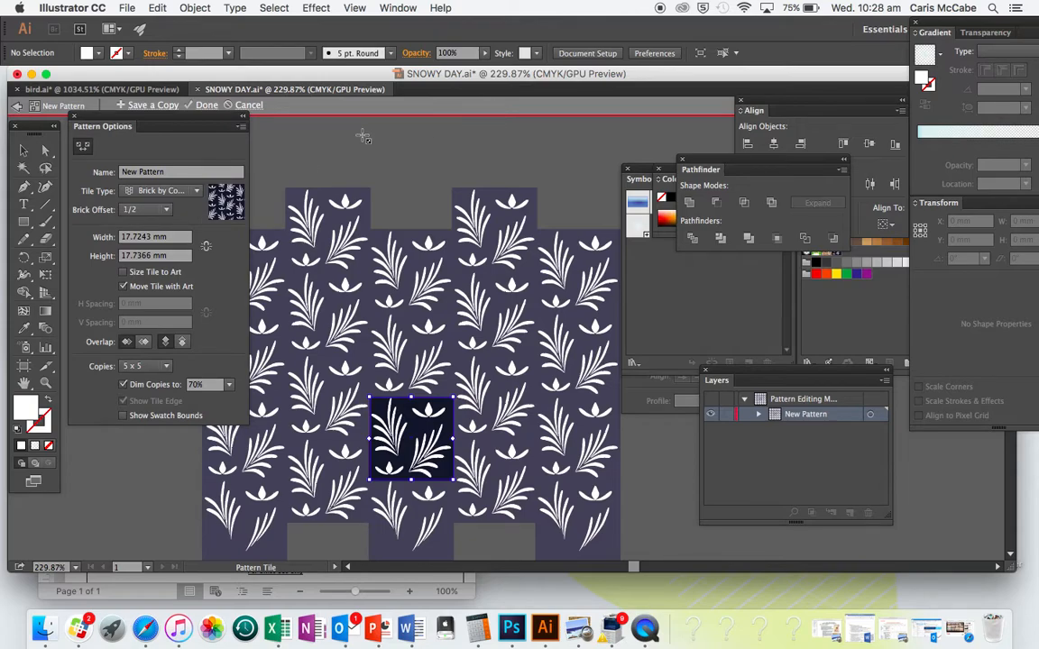
click(145, 106)
text(WALLPAPER PATTERN)
click(521, 306)
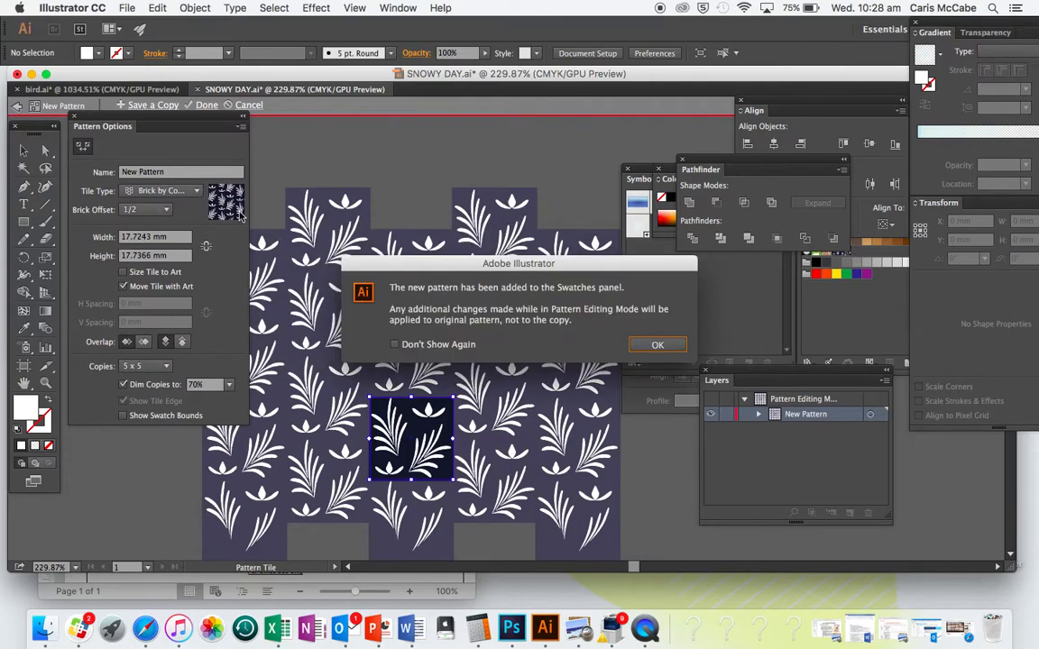
click(657, 344)
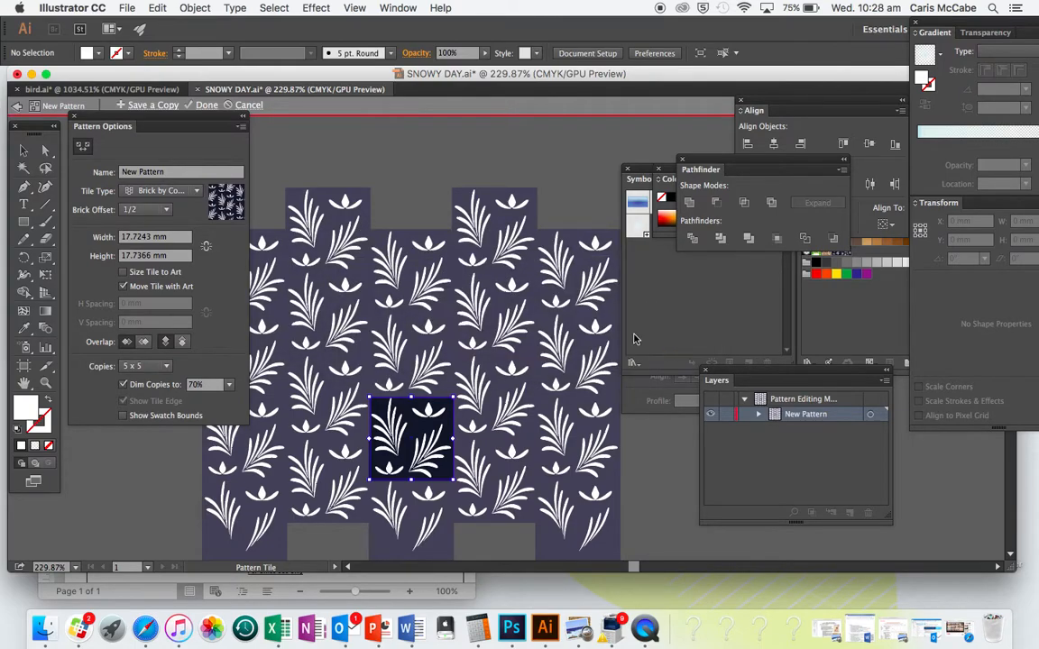
click(207, 104)
Step: Draw a rectangle about 209.8 by 210.8 mm covering the artboard with the brown-haired girl and send it to the back
scroll(478, 428, right, 5)
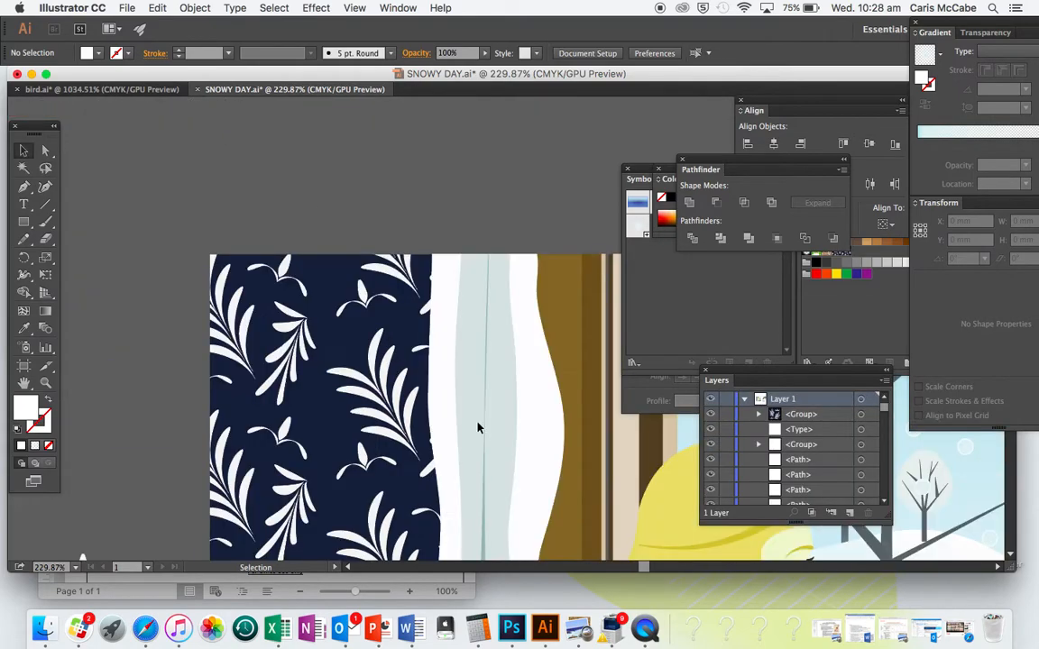
scroll(477, 428, right, 2)
scroll(477, 425, down, 6)
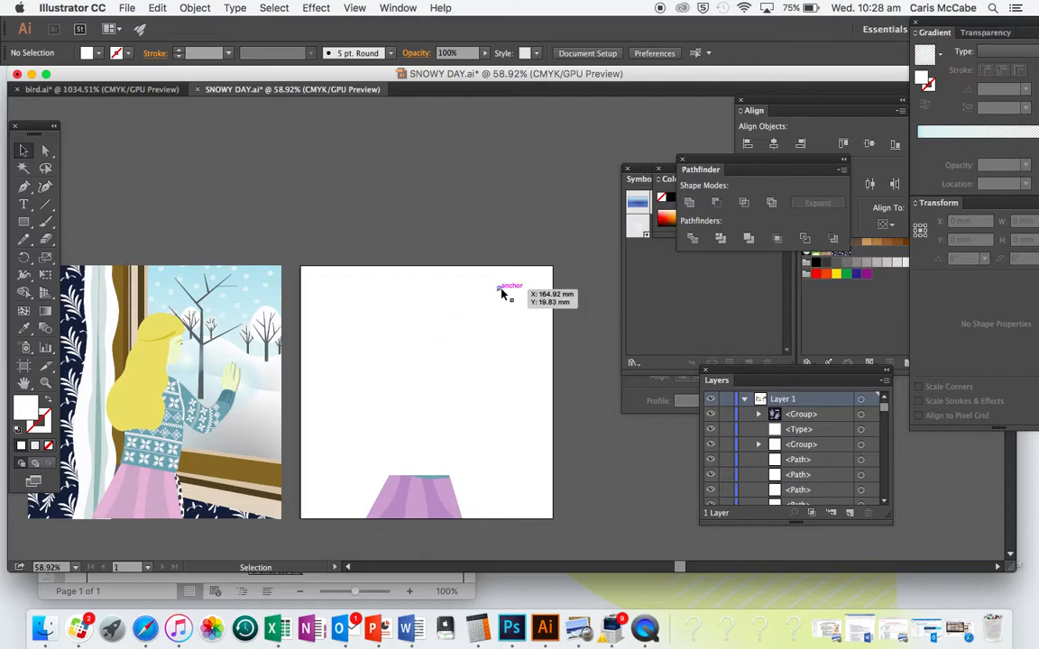
scroll(397, 261, up, 5)
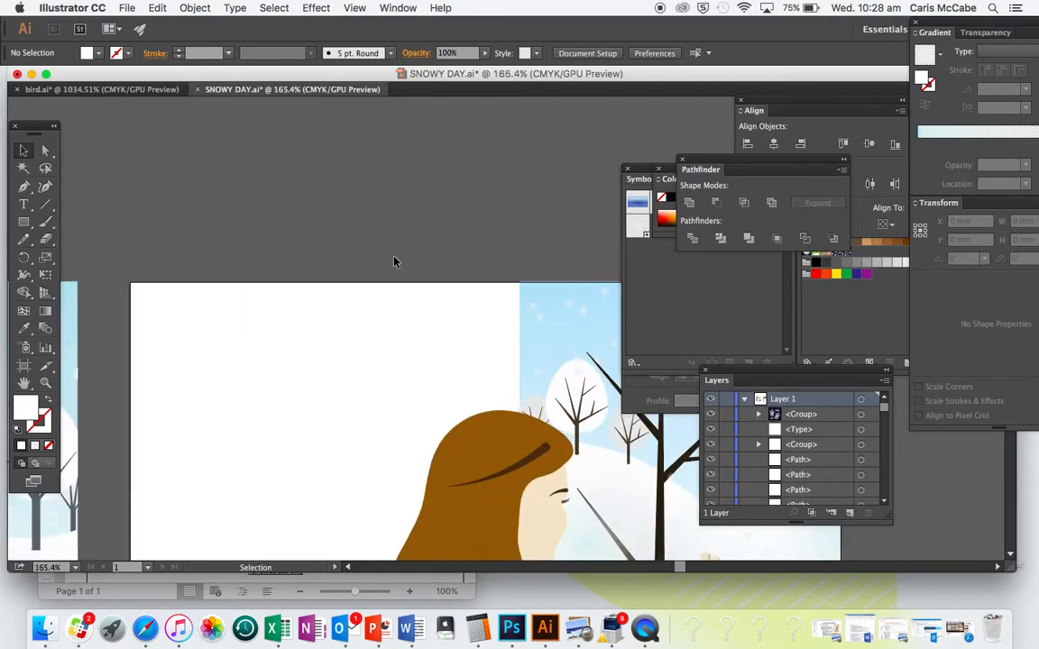
scroll(394, 262, down, 3)
click(25, 221)
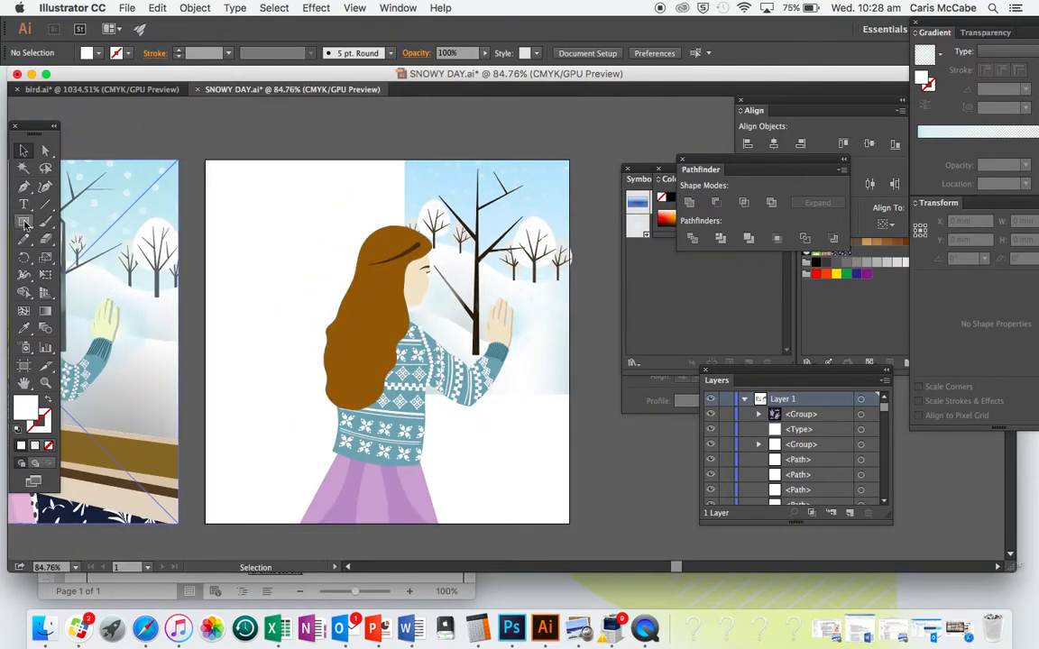
drag(204, 160, 570, 528)
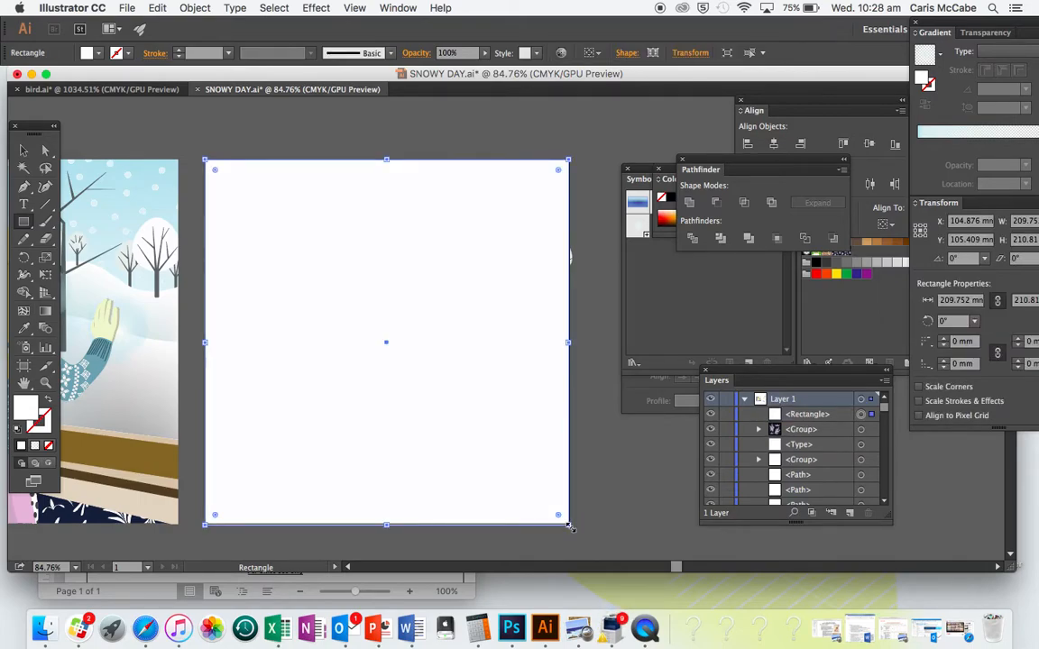
key(super+shift+bracketleft)
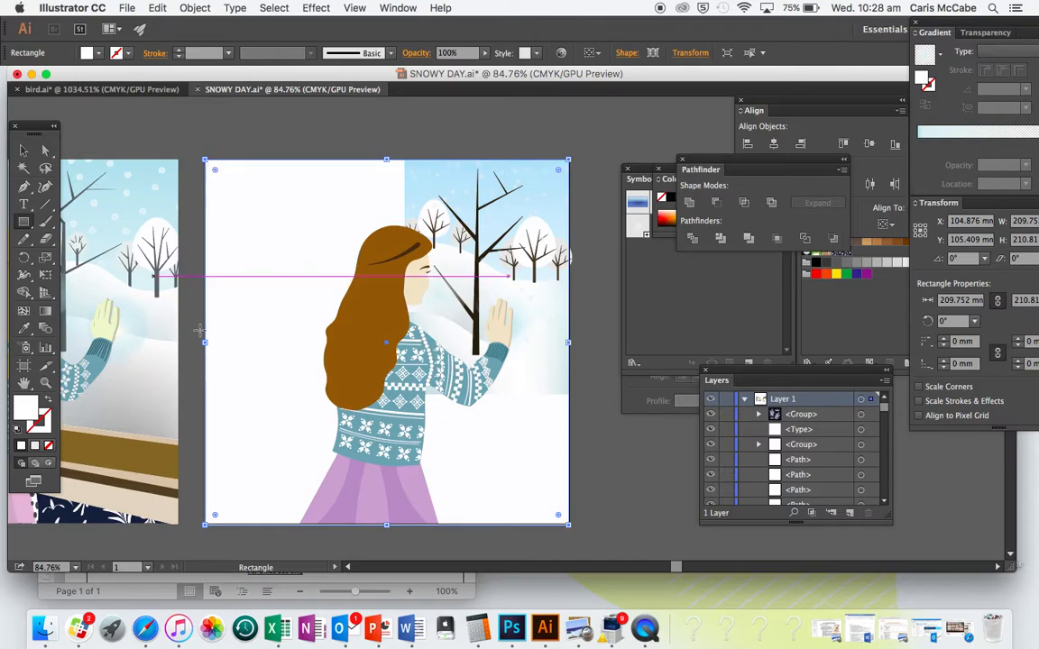
Step: Fill the background rectangle with the WALLPAPER PATTERN swatch and deselect it
click(24, 149)
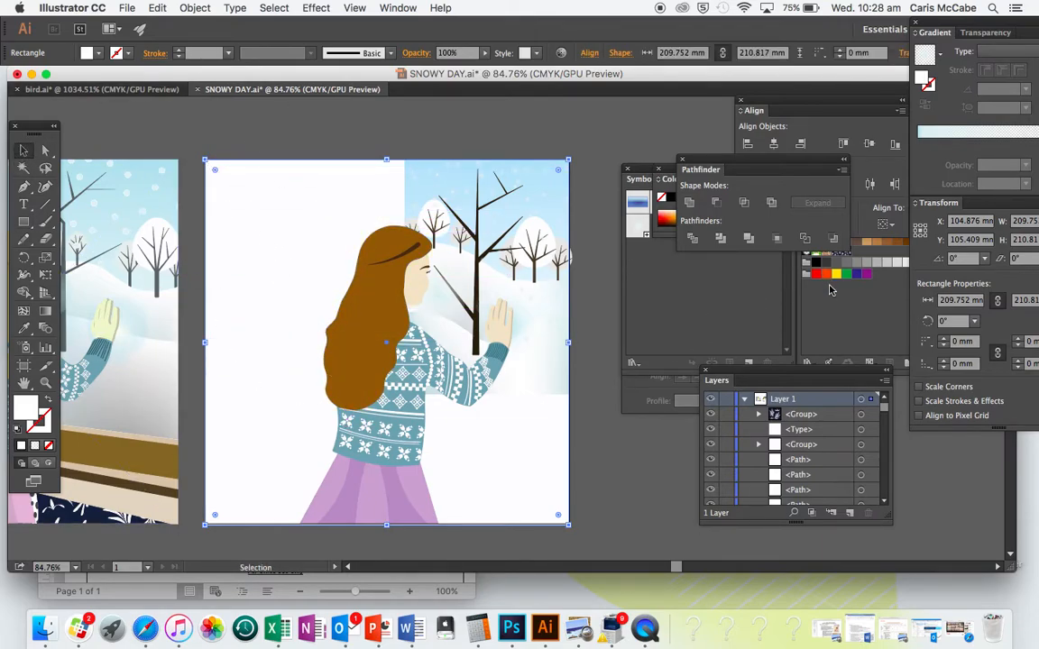
click(835, 319)
drag(853, 169, 805, 179)
click(384, 7)
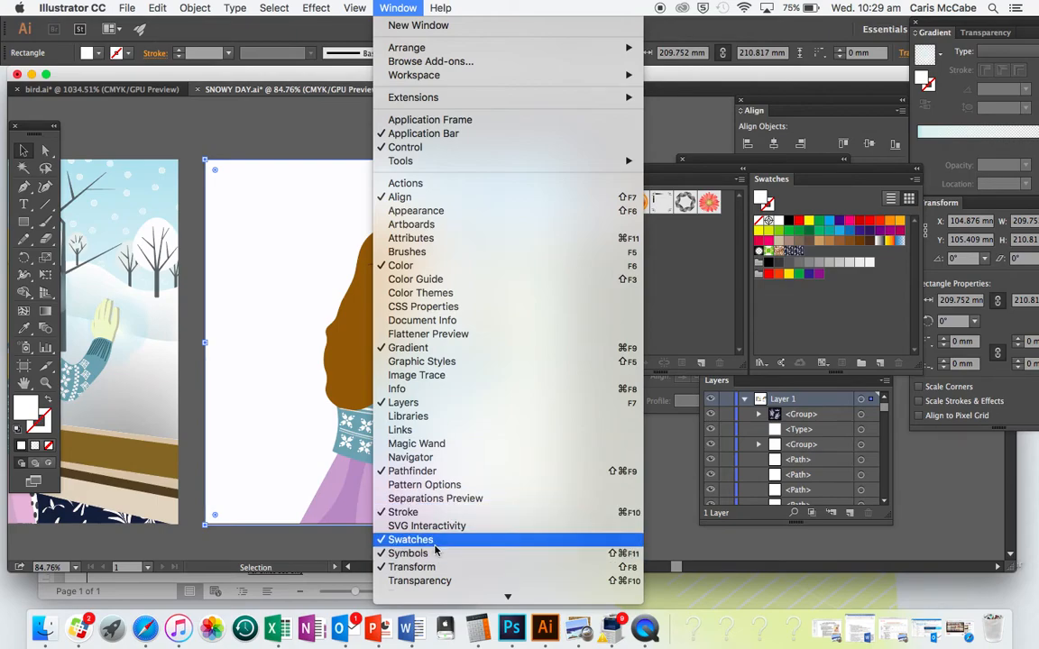
click(860, 295)
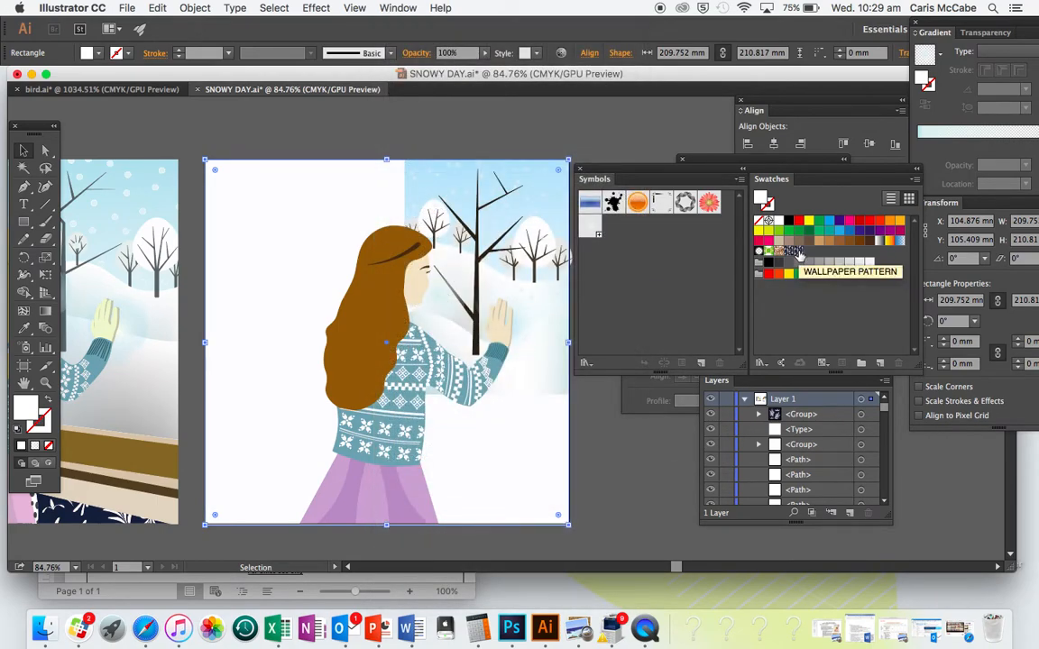
click(798, 254)
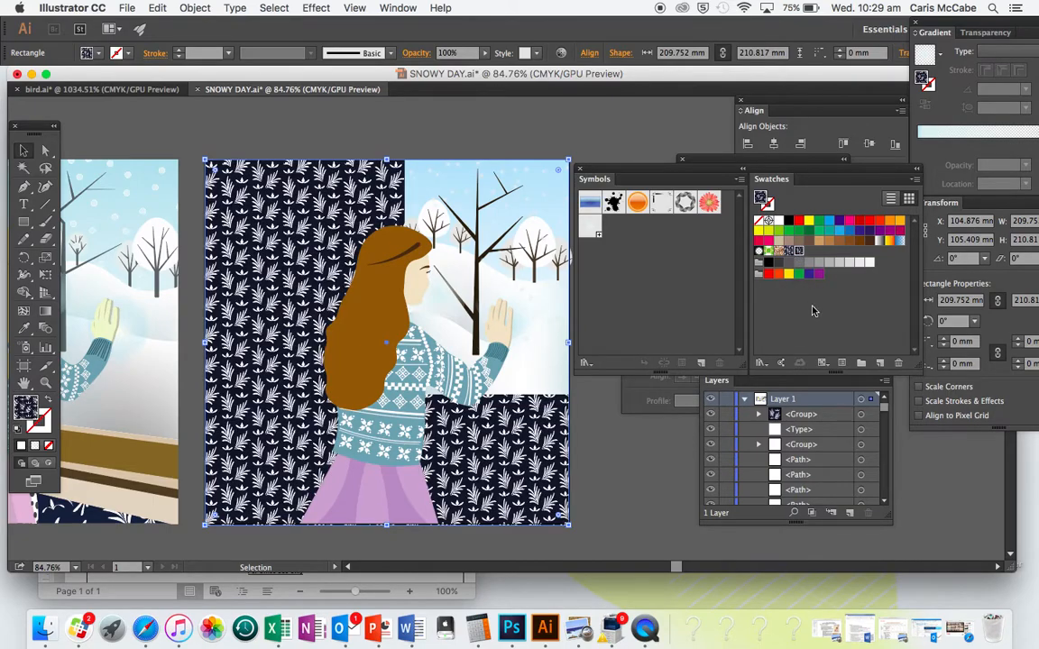
click(647, 519)
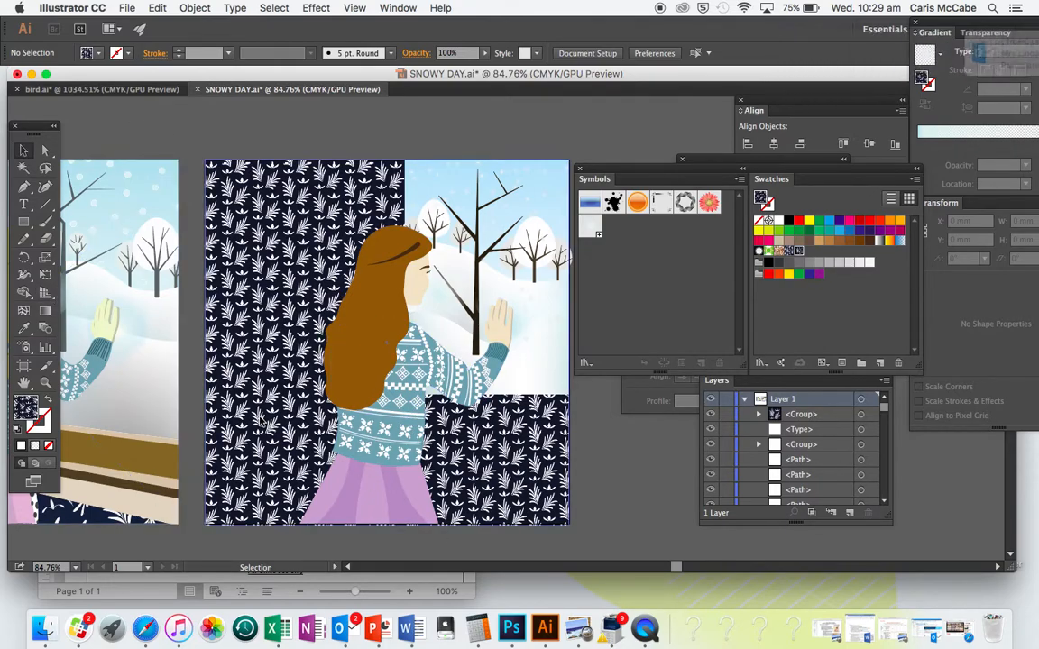
Step: Try to scale the wallpaper pattern uniformly to 200% with Transform Objects off and only Transform Patterns on
scroll(232, 373, left, 10)
scroll(407, 461, right, 6)
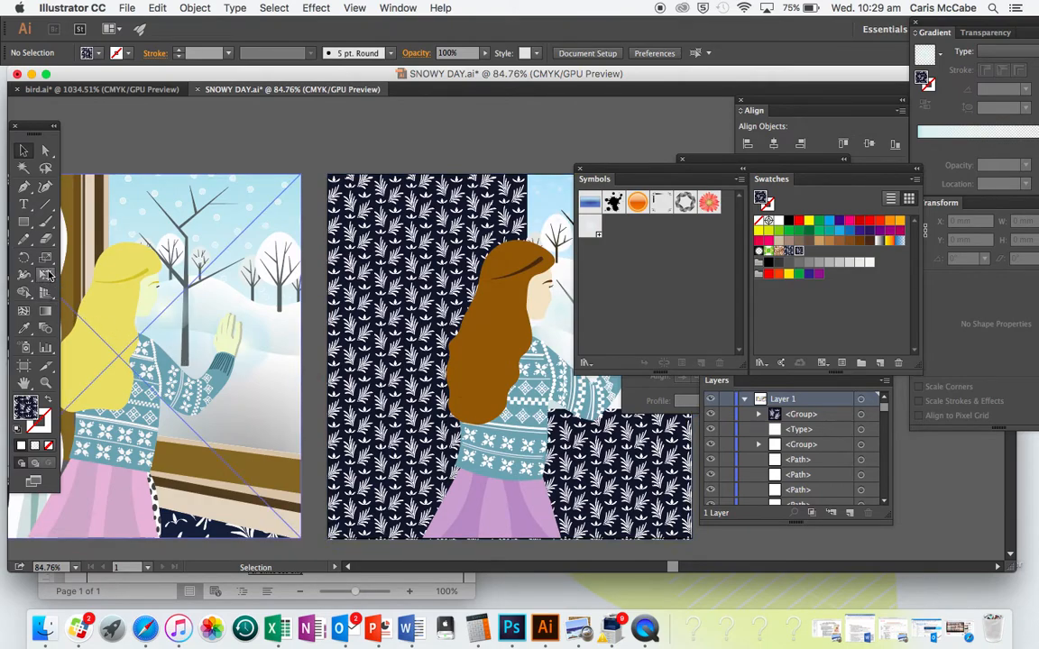
click(45, 257)
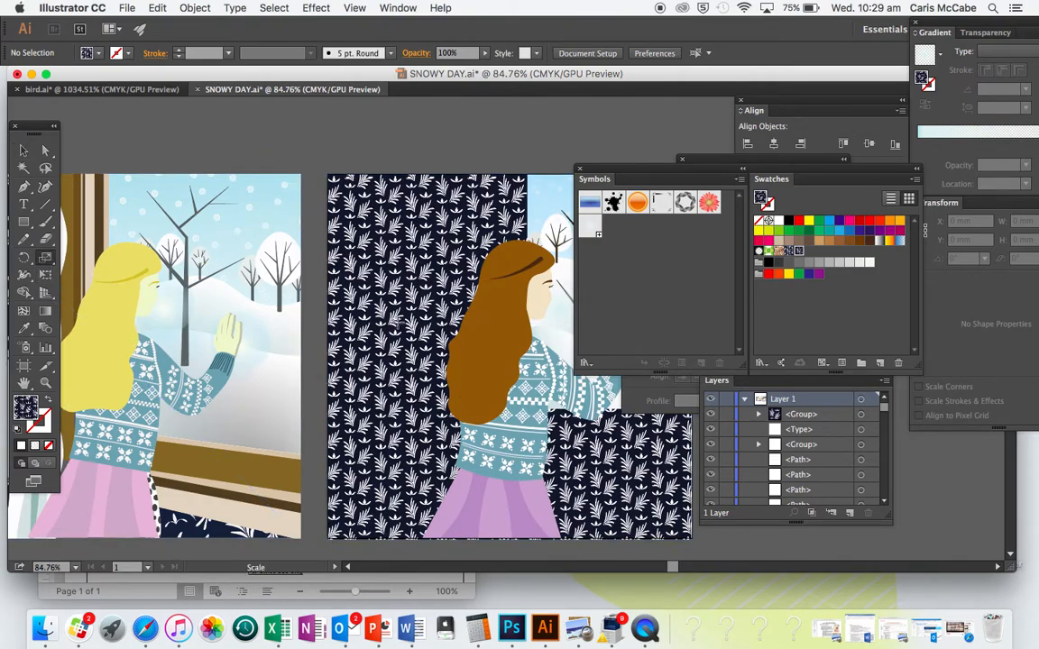
alt+click(396, 323)
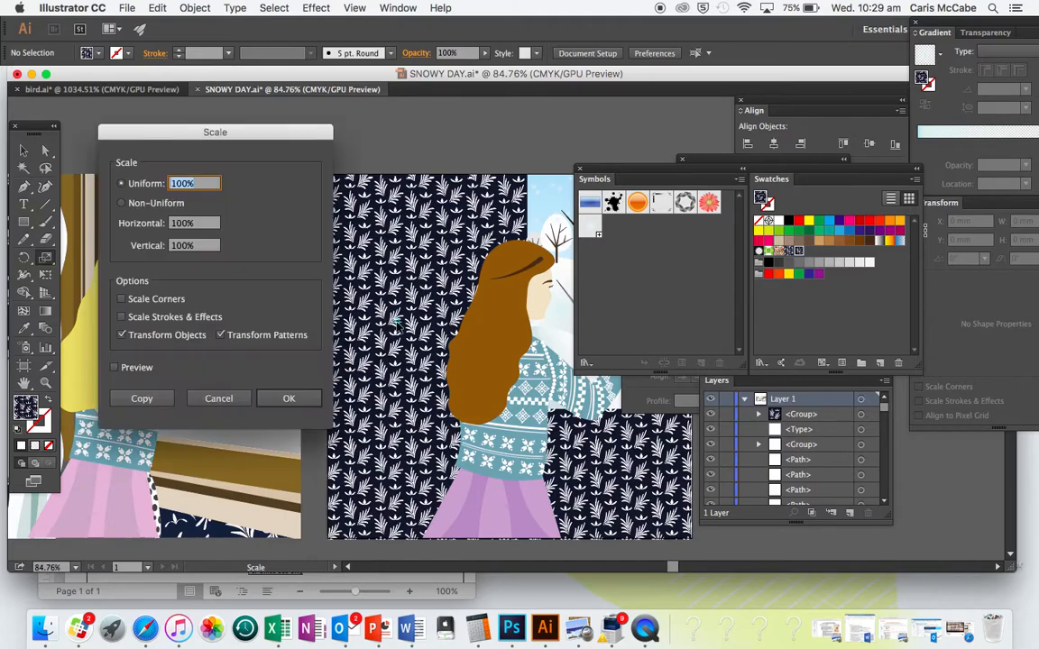
click(121, 335)
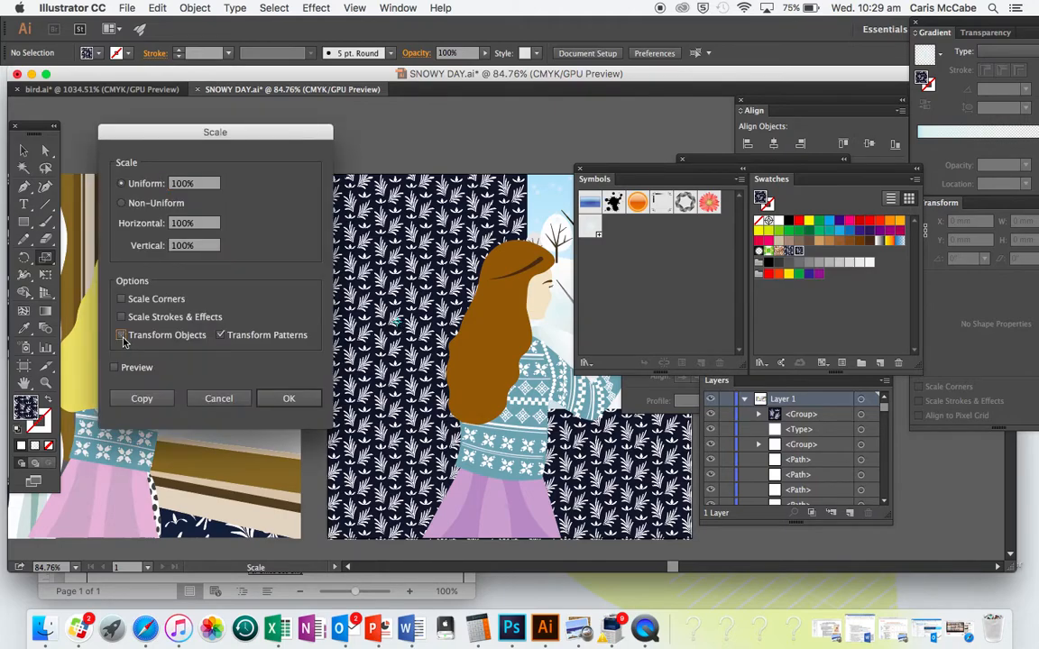
click(190, 185)
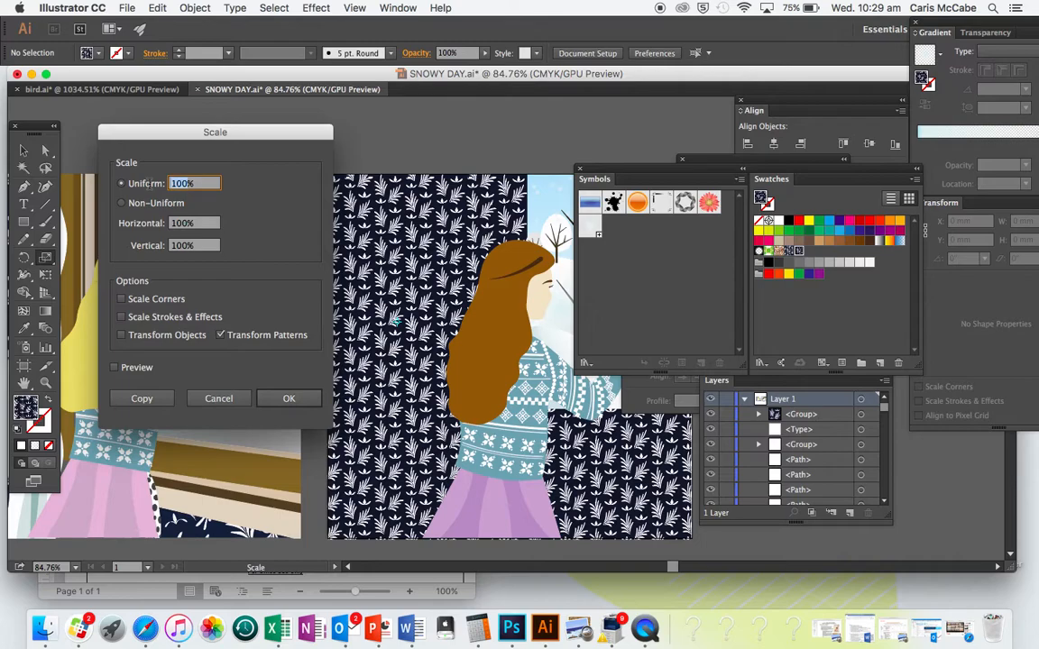
text(200)
click(286, 399)
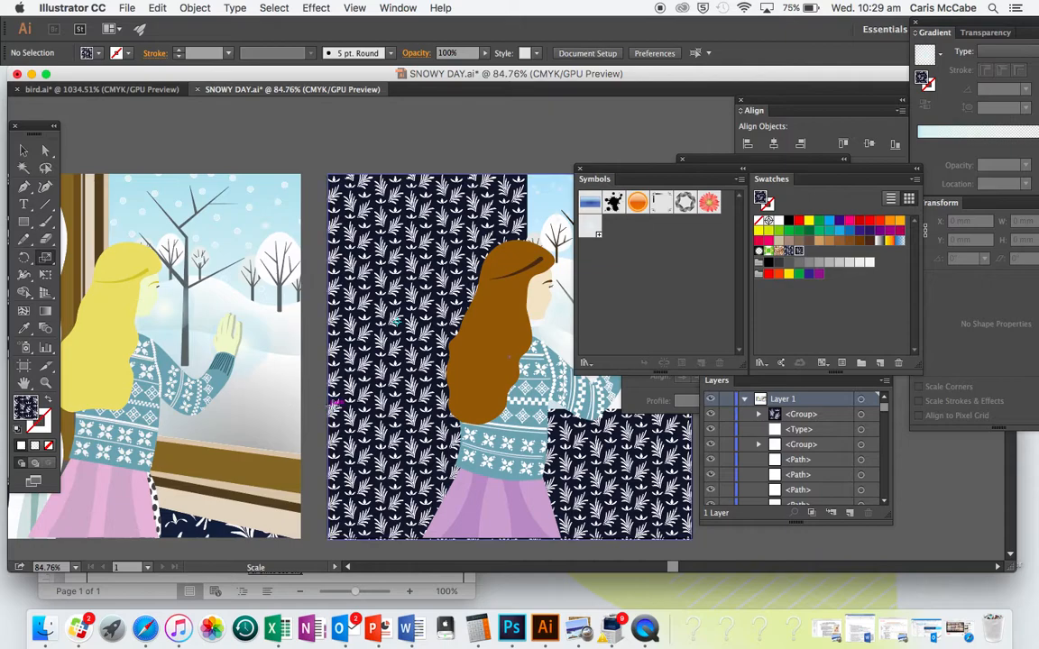
scroll(353, 362, right, 5)
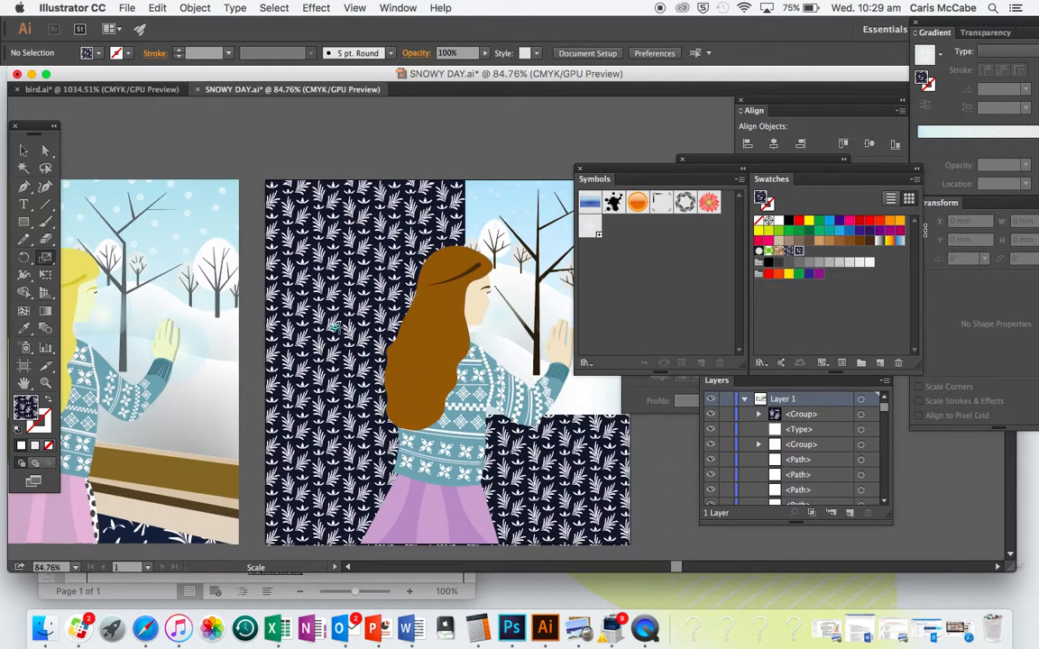
alt+click(335, 328)
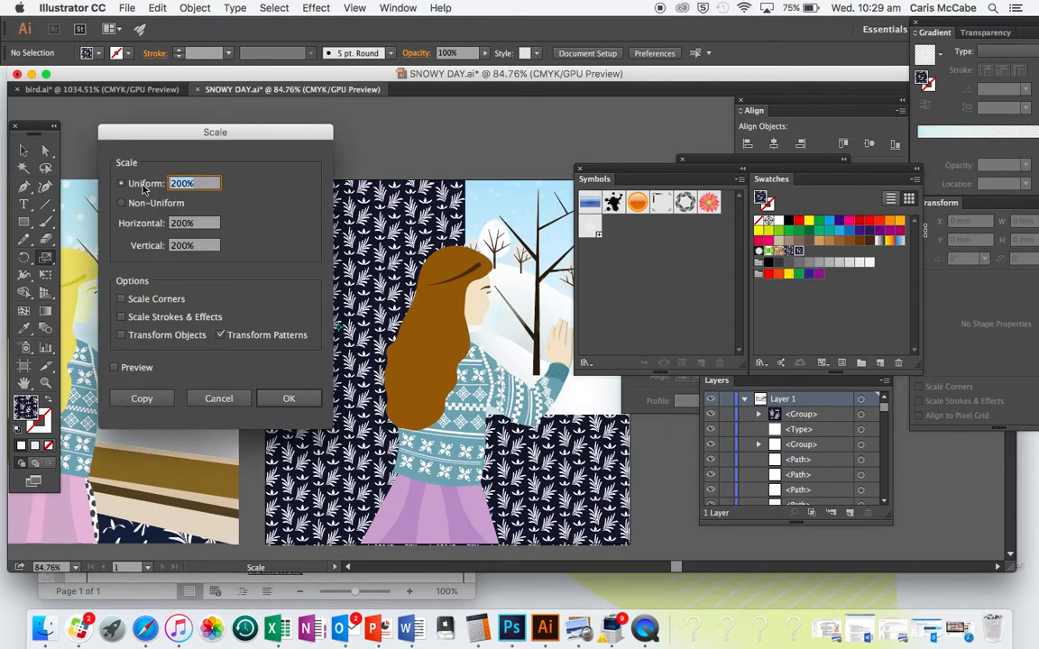
click(140, 370)
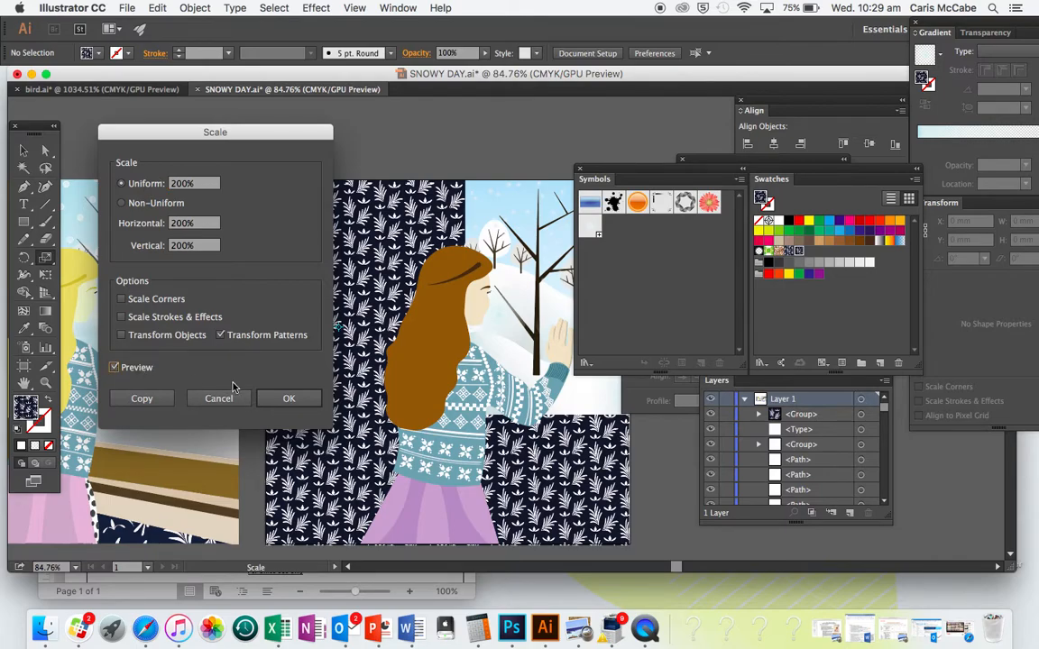
click(218, 398)
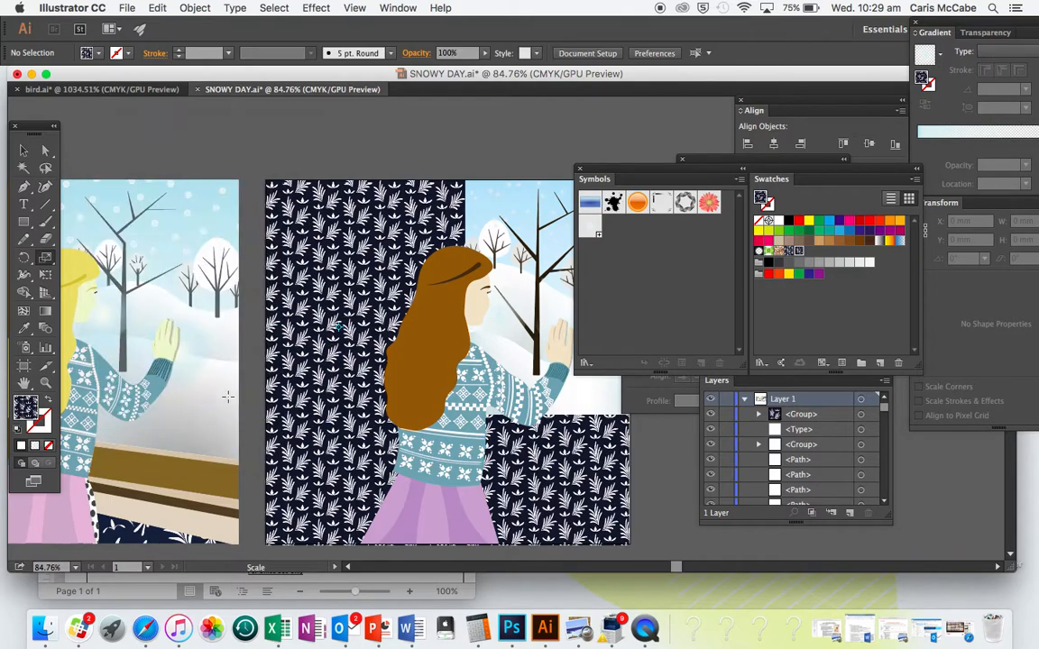
Step: Select the patterned background rectangle behind the brown-haired girl and activate the Scale tool
key(v)
click(309, 356)
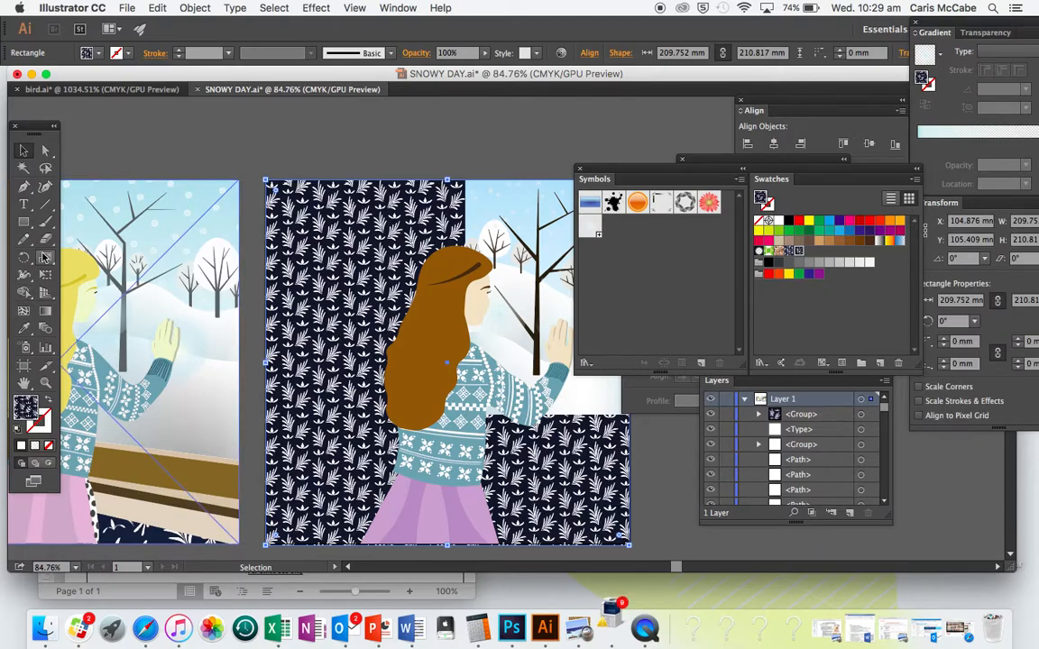
click(45, 257)
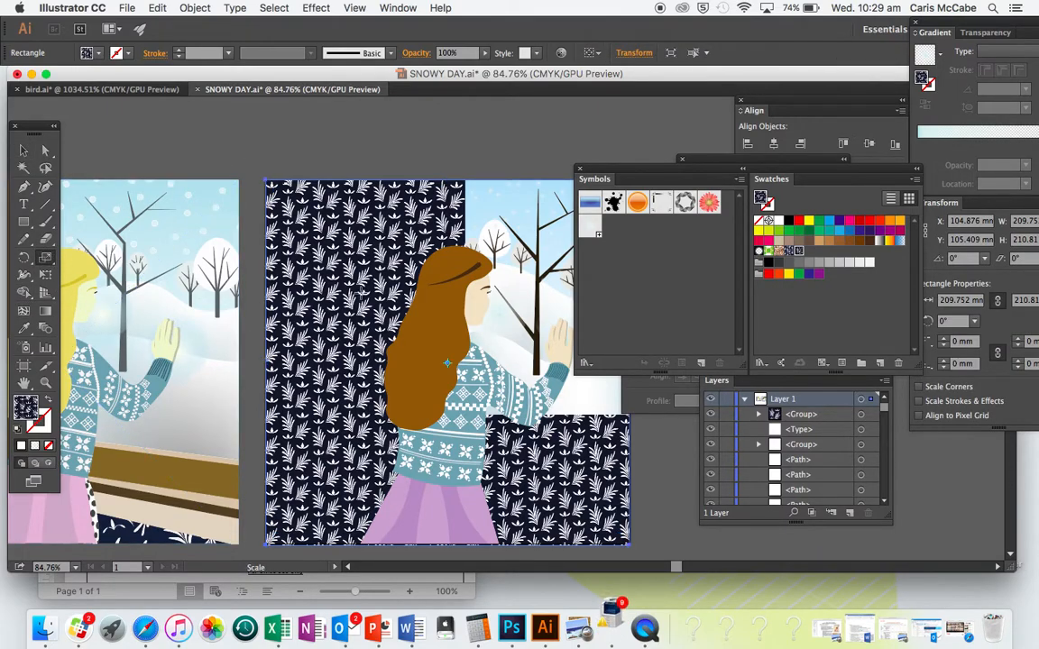
Step: Try to scale only the background rectangle's pattern uniformly to 50%, with Transform Objects off and the preview on
alt+click(360, 293)
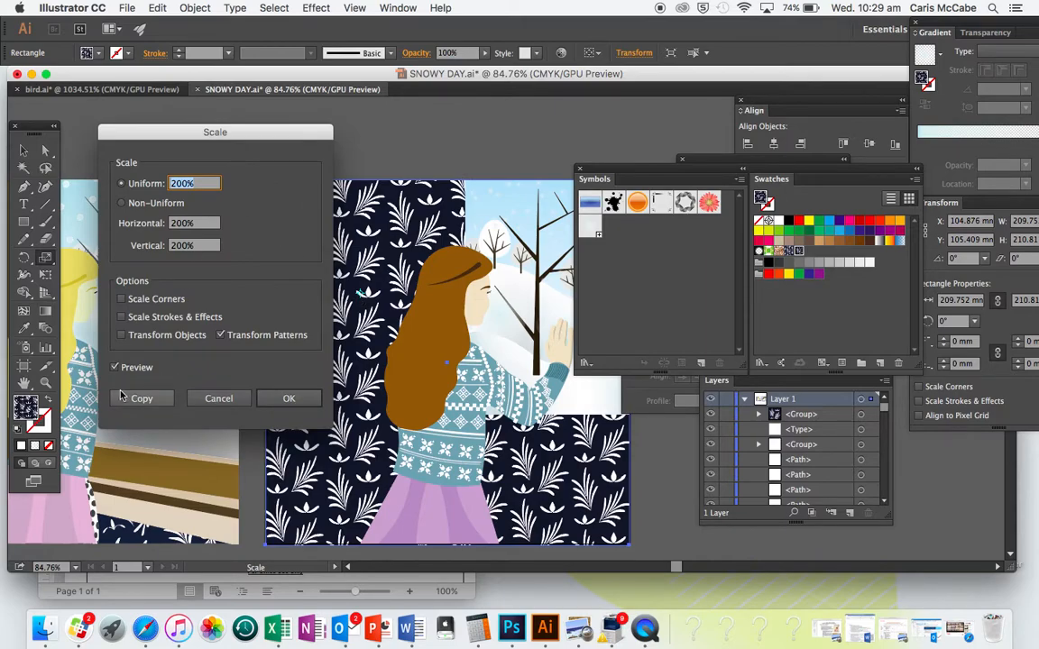
drag(260, 133, 193, 84)
click(109, 133)
text(50)
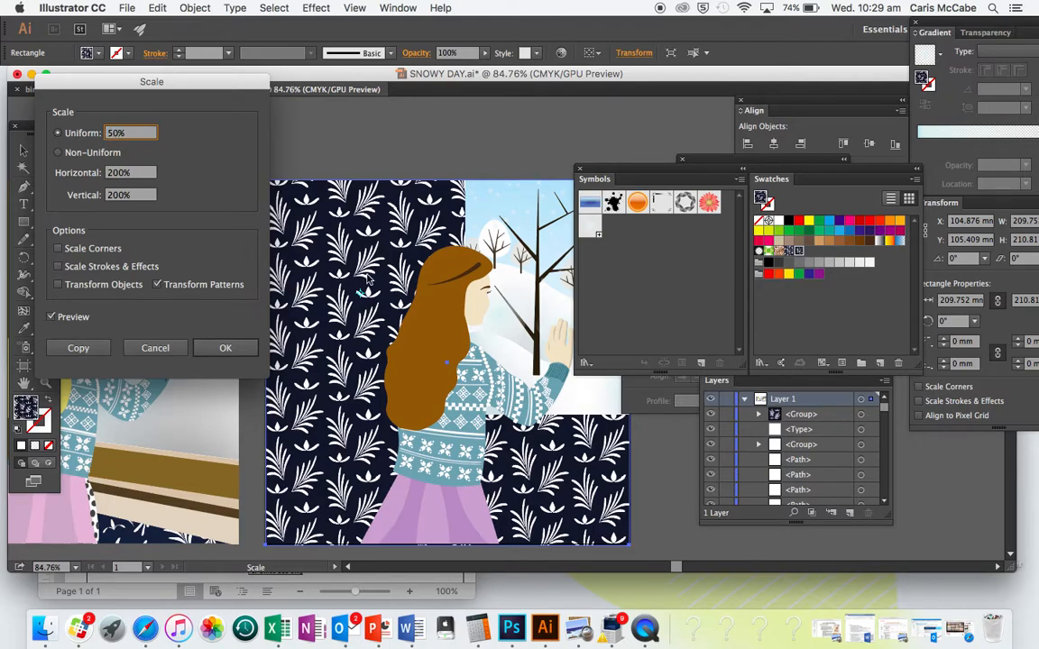
click(226, 348)
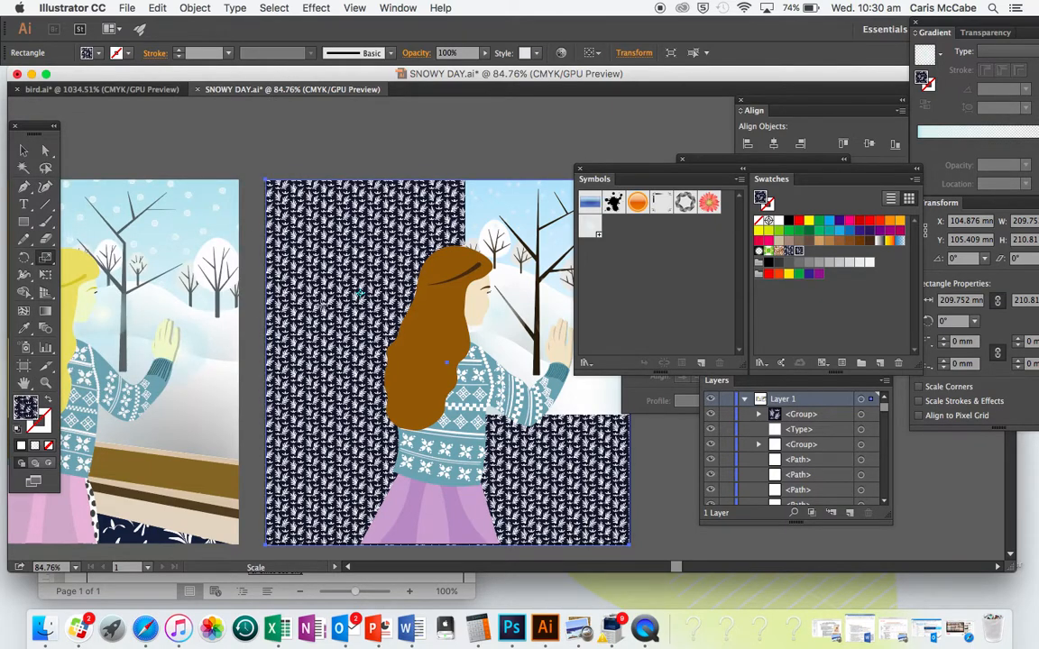
alt+click(319, 310)
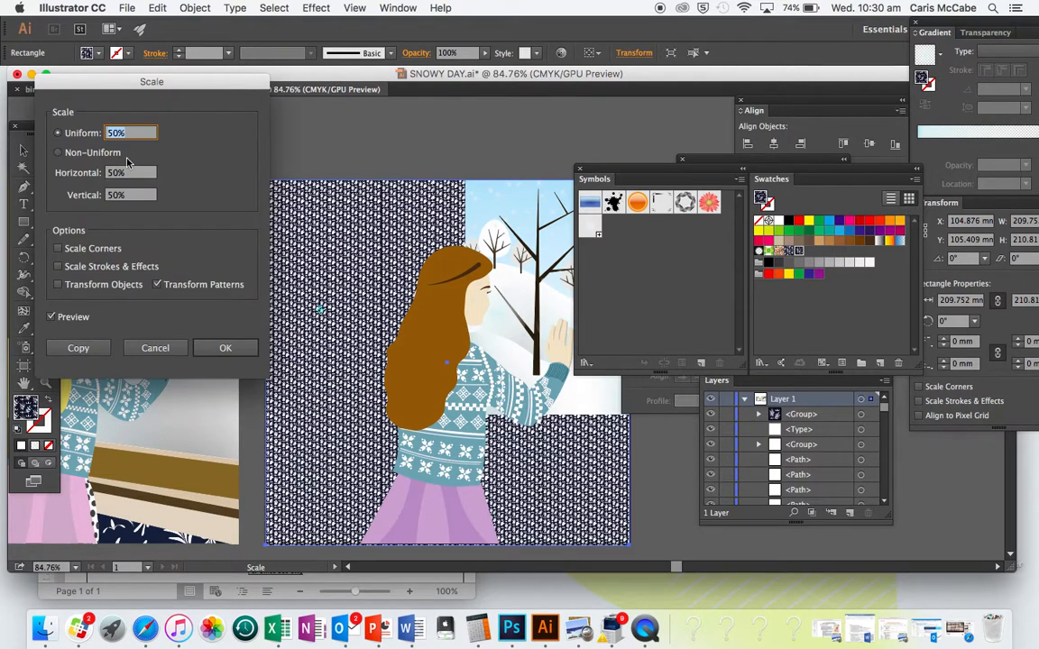
click(153, 348)
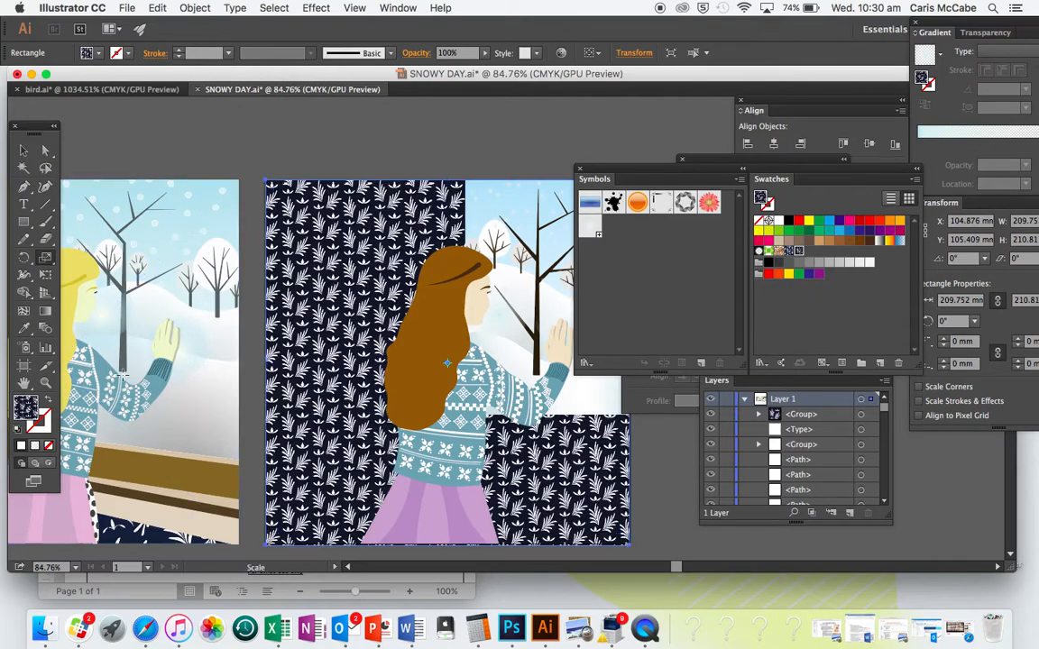
Step: Scale only the background rectangle's pattern uniformly to 250%, keeping Transform Objects off, and deselect the rectangle
alt+click(320, 339)
text(250)
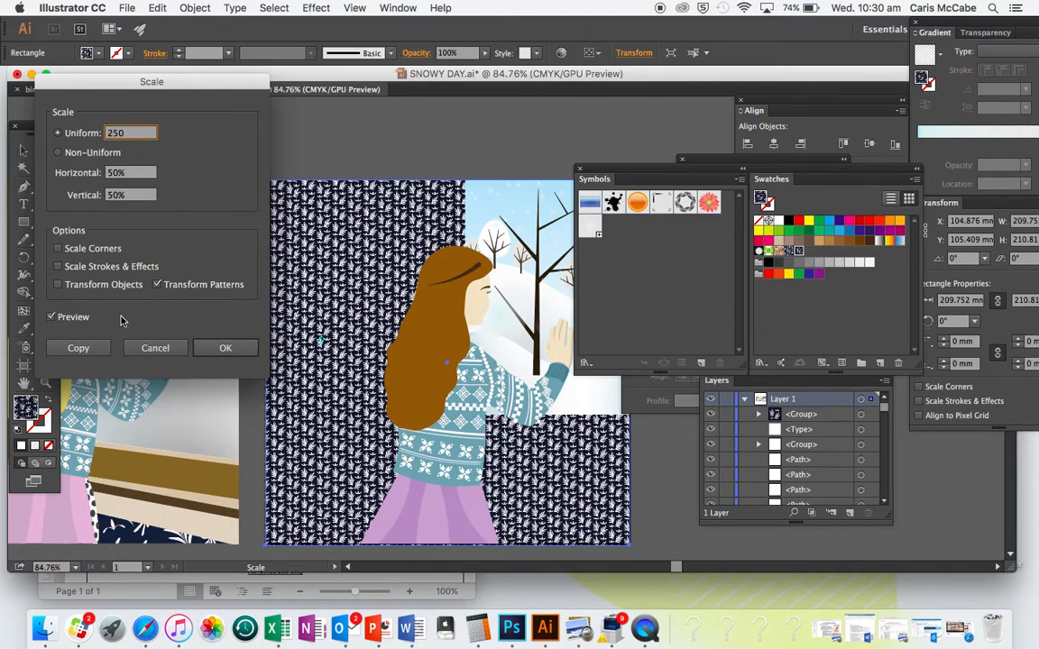
click(225, 348)
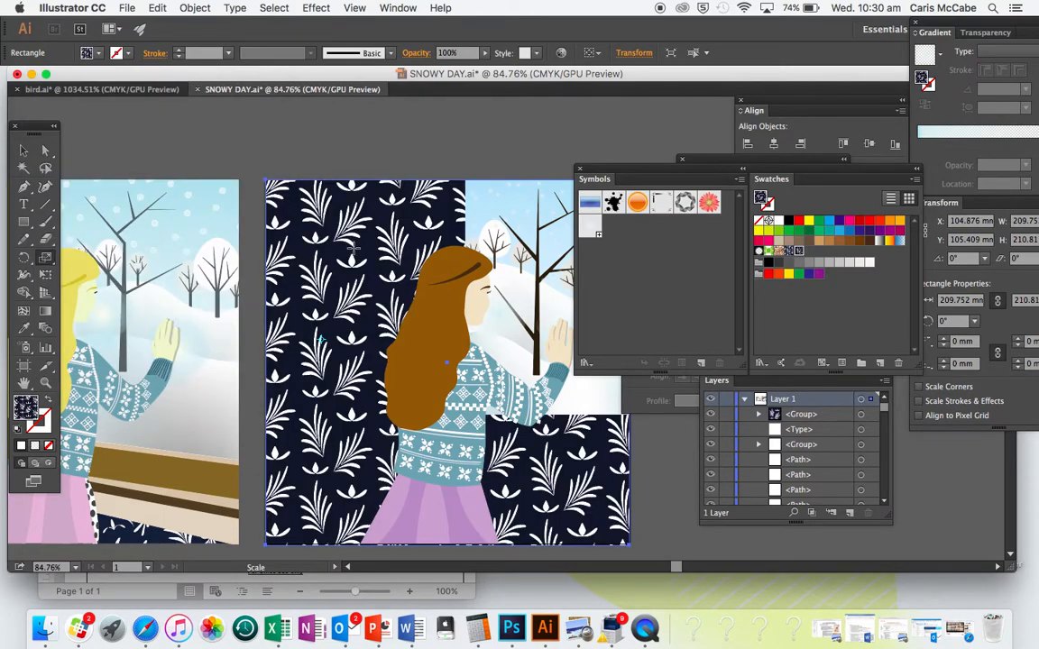
key(v)
click(390, 162)
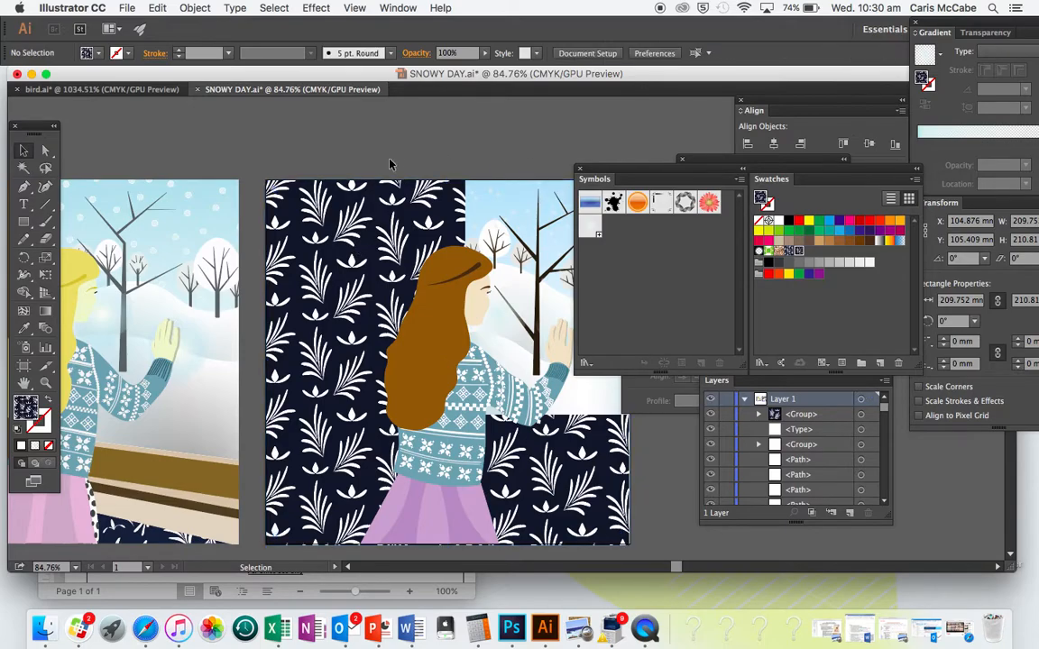
Step: Examine the enlarged wallpaper pattern around the brown-haired girl and next to the neighbouring blonde-girl artboard
key(ctrl+alt+0)
scroll(389, 164, up, 5)
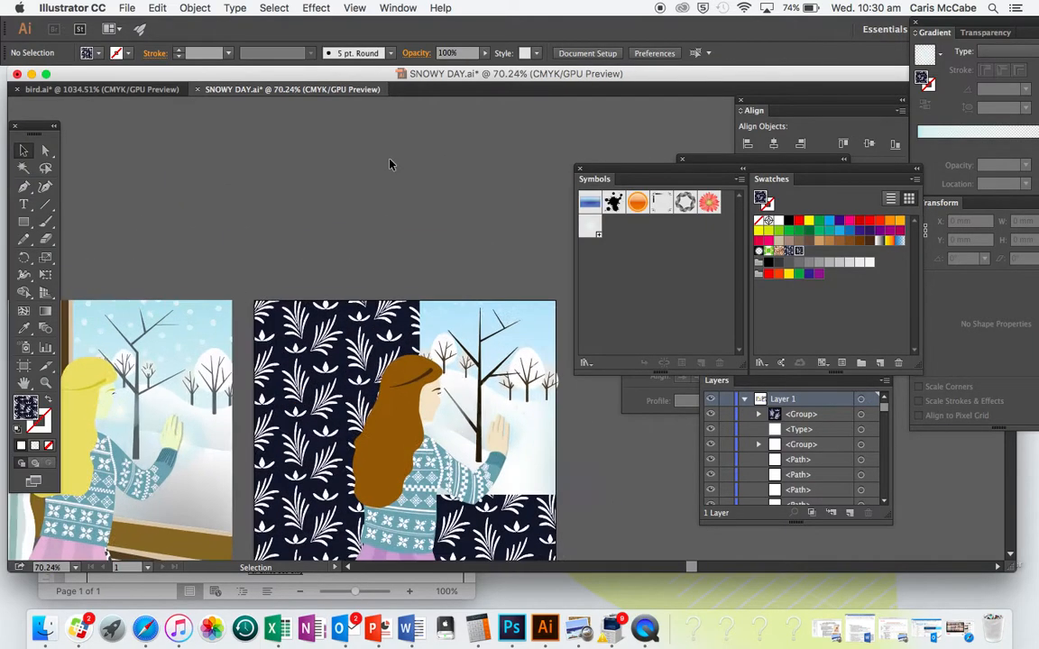
scroll(390, 164, up, 3)
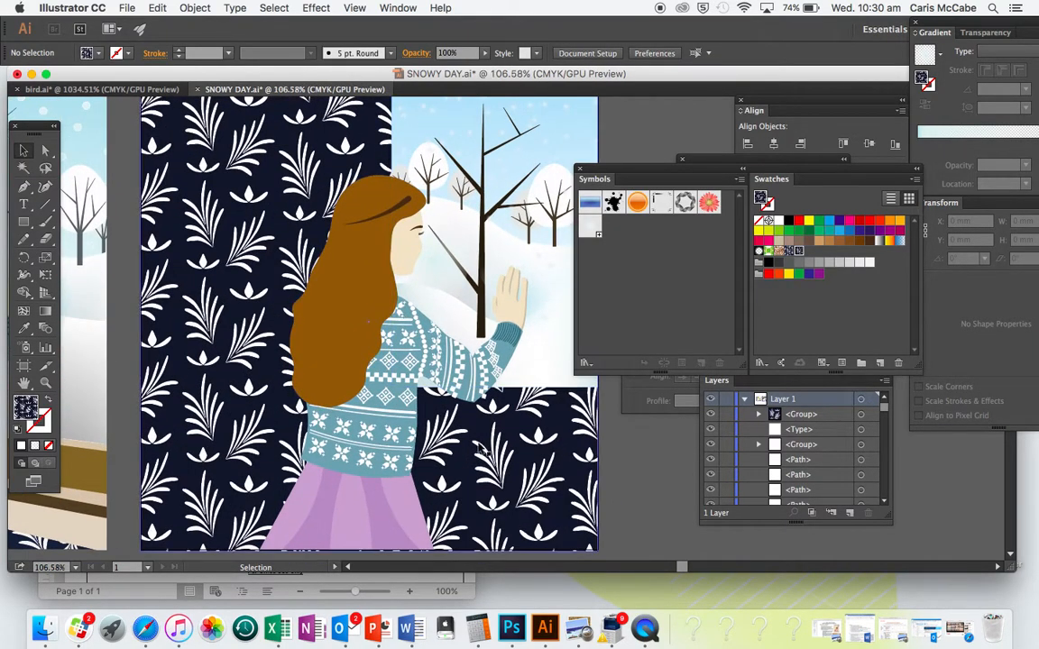
scroll(509, 460, up, 2)
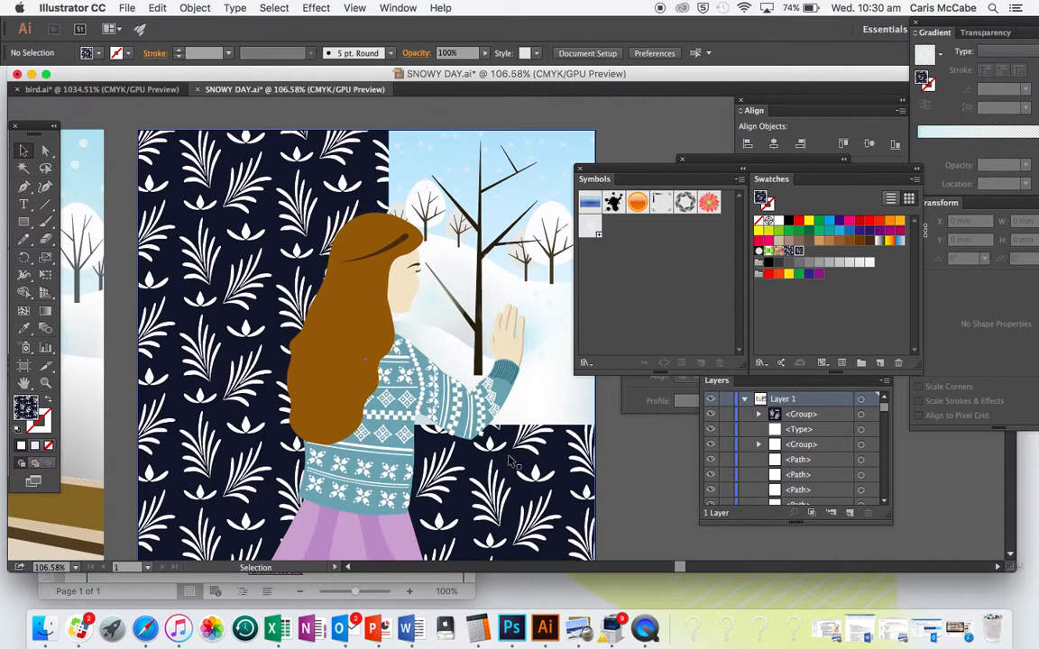
scroll(379, 347, left, 10)
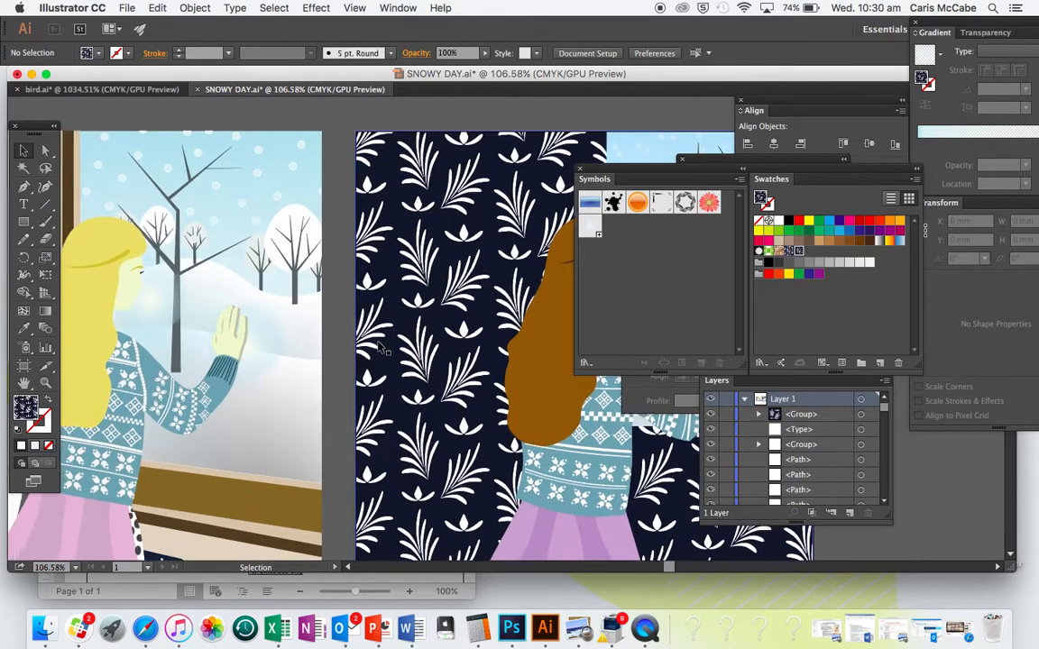
scroll(379, 347, right, 10)
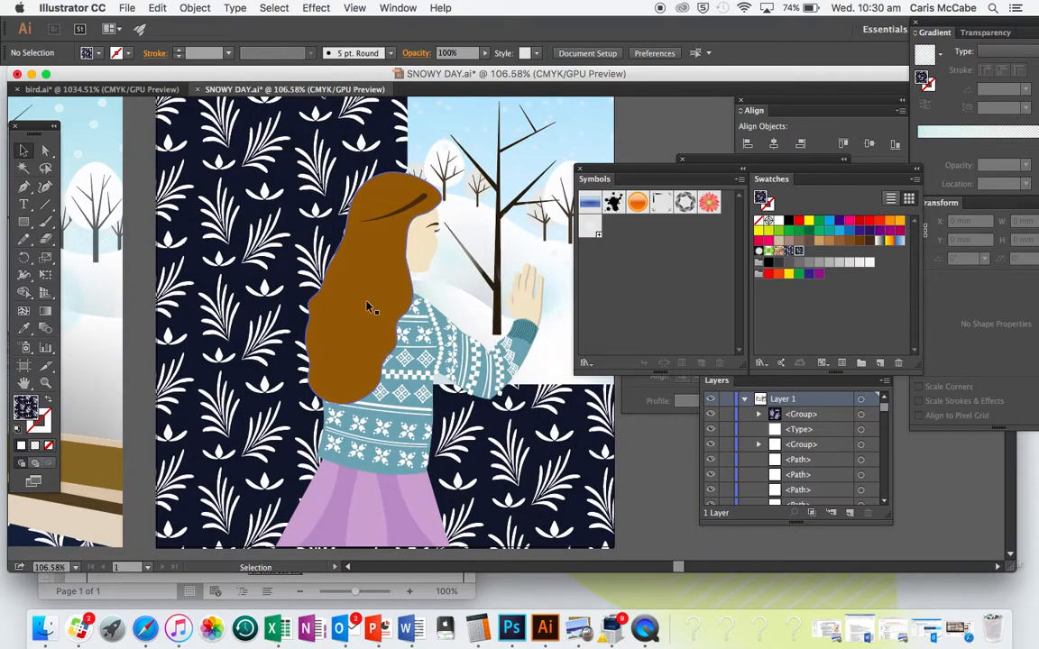